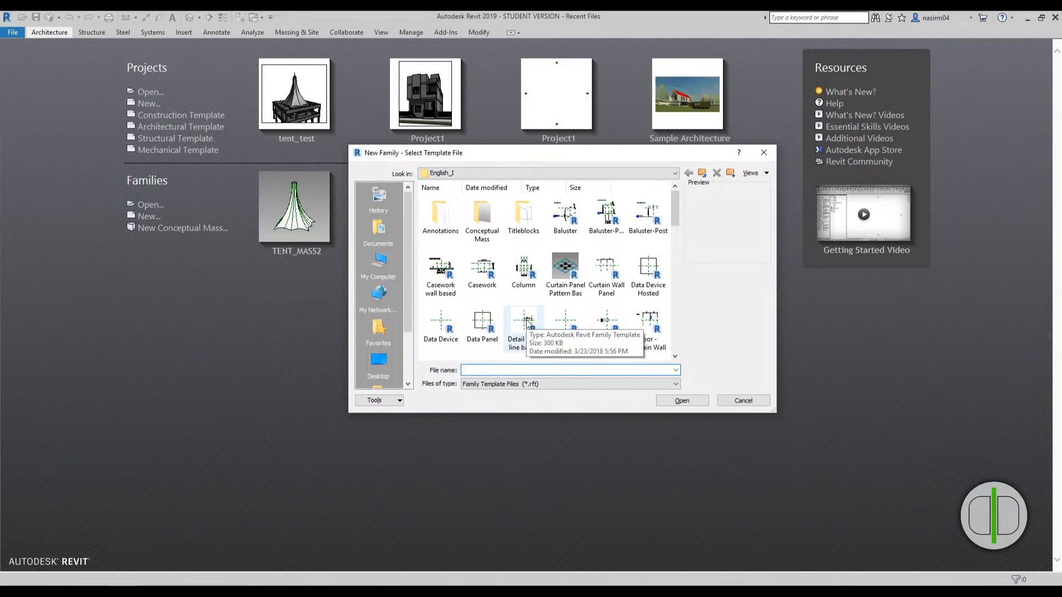
Create a new family from the Generic Model Adaptive.rft template
text(generic Model Adaptive.rft)
click(524, 318)
key(f)
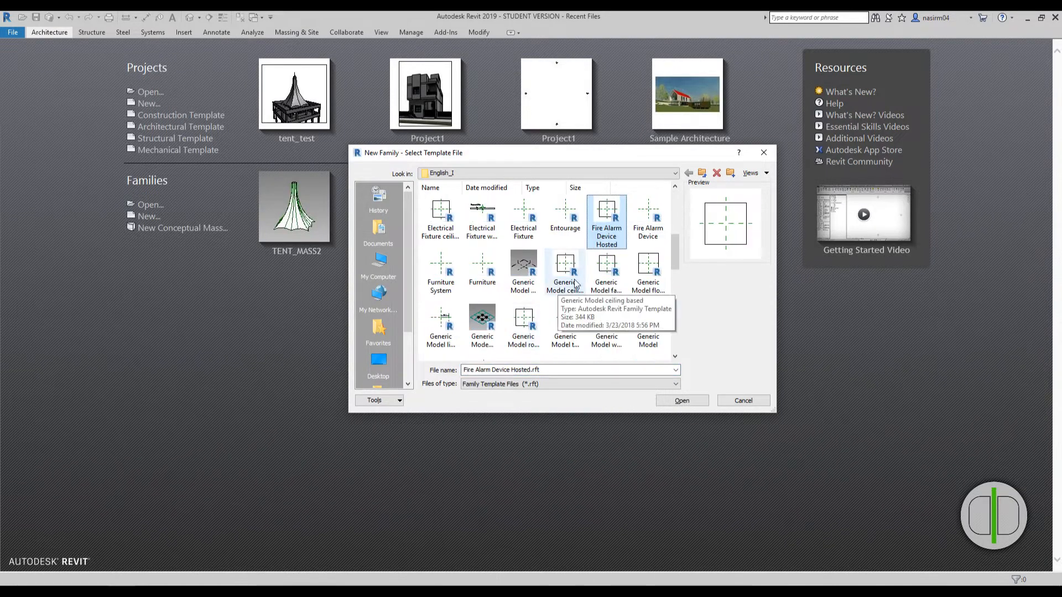
key(g)
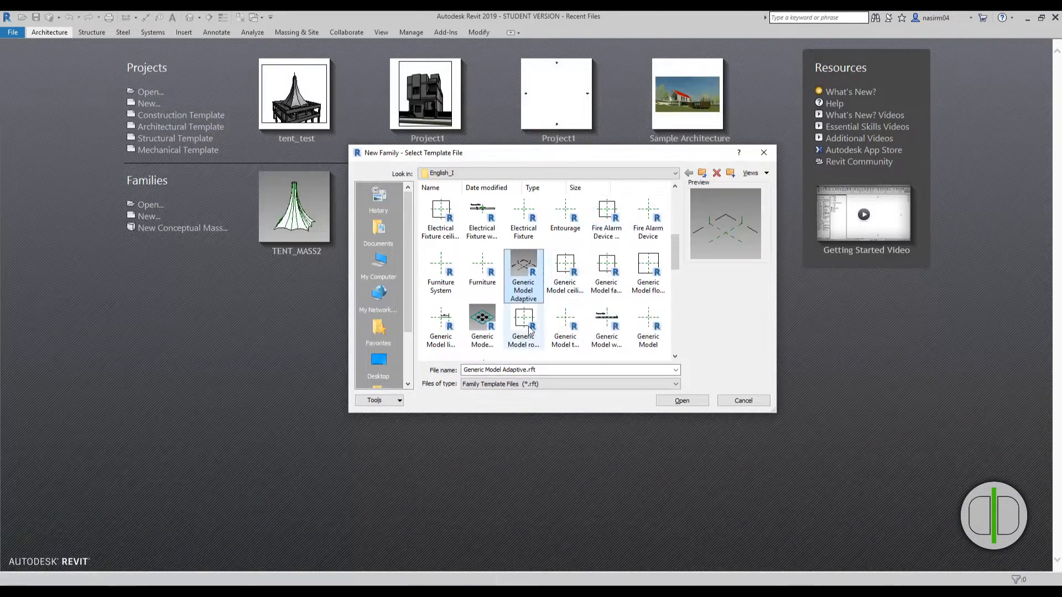
click(682, 400)
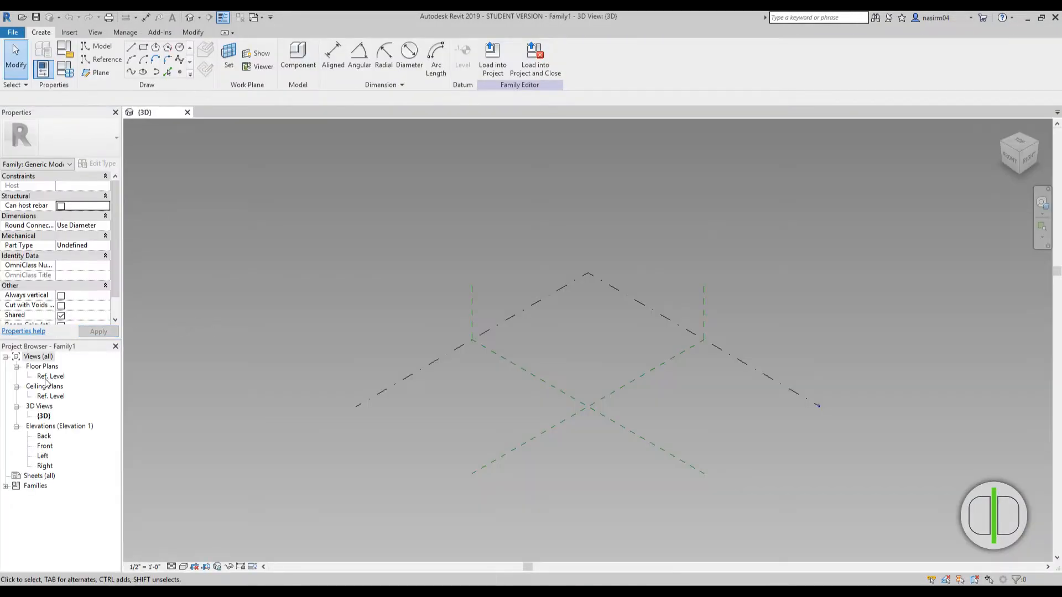
Open the Ref. Level floor plan and start placing reference planes by picking existing lines
double_click(48, 377)
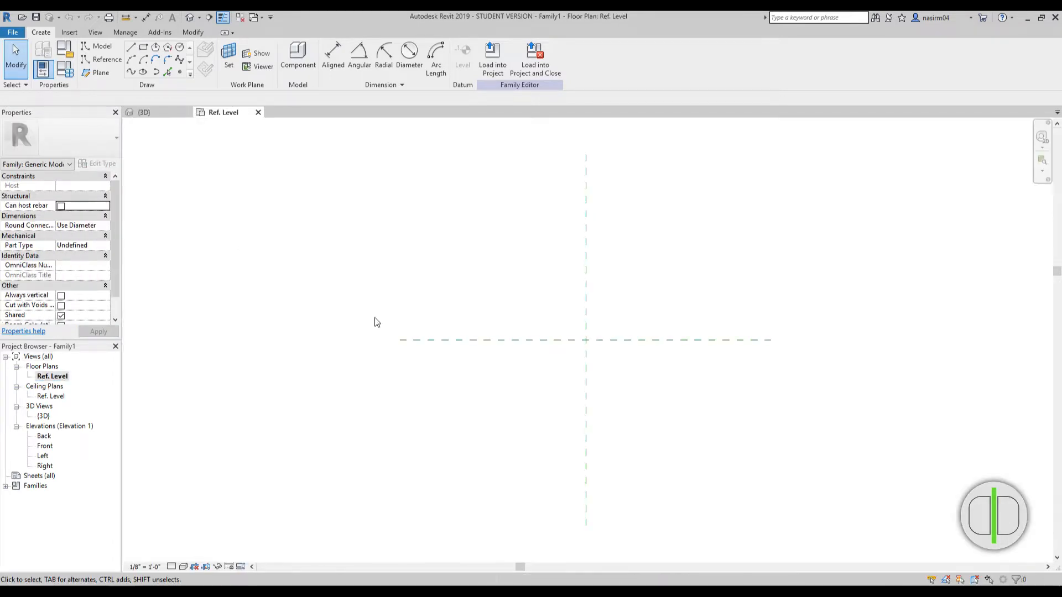
middle_drag(473, 299, 442, 292)
click(100, 74)
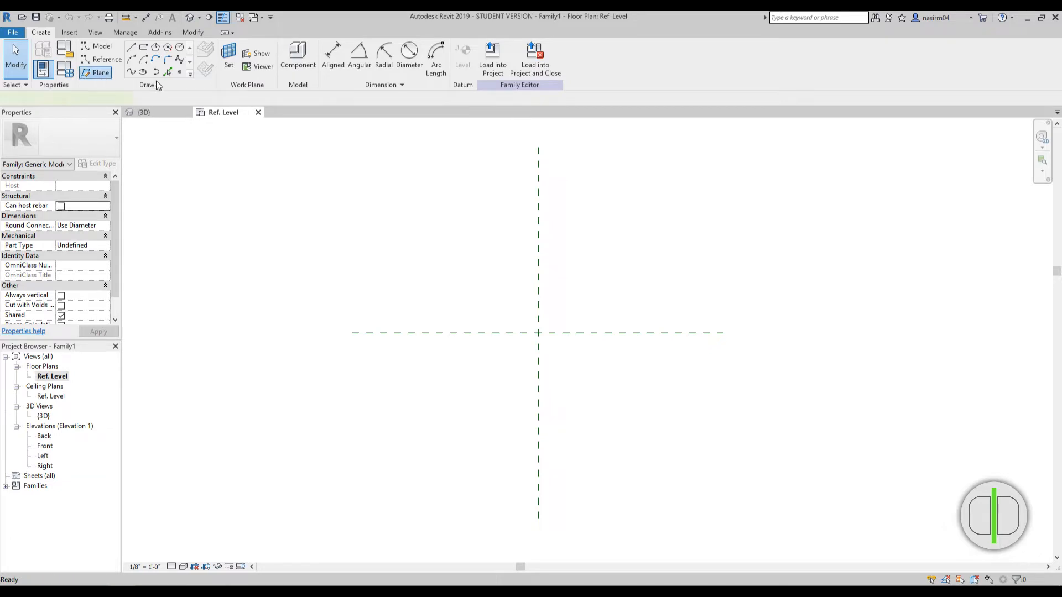
click(144, 49)
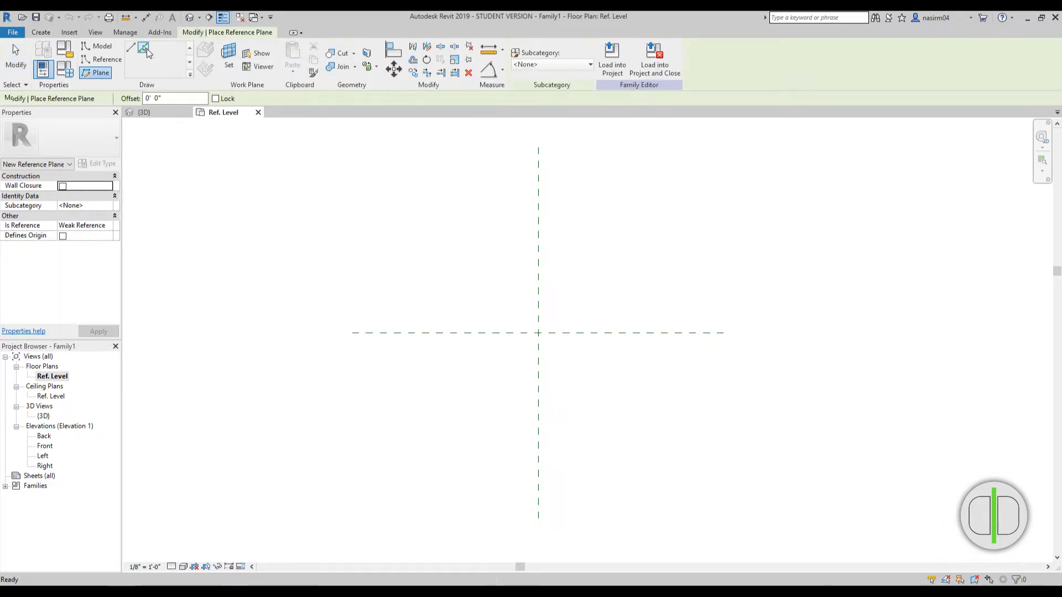
Set the project's length units to meters
click(125, 32)
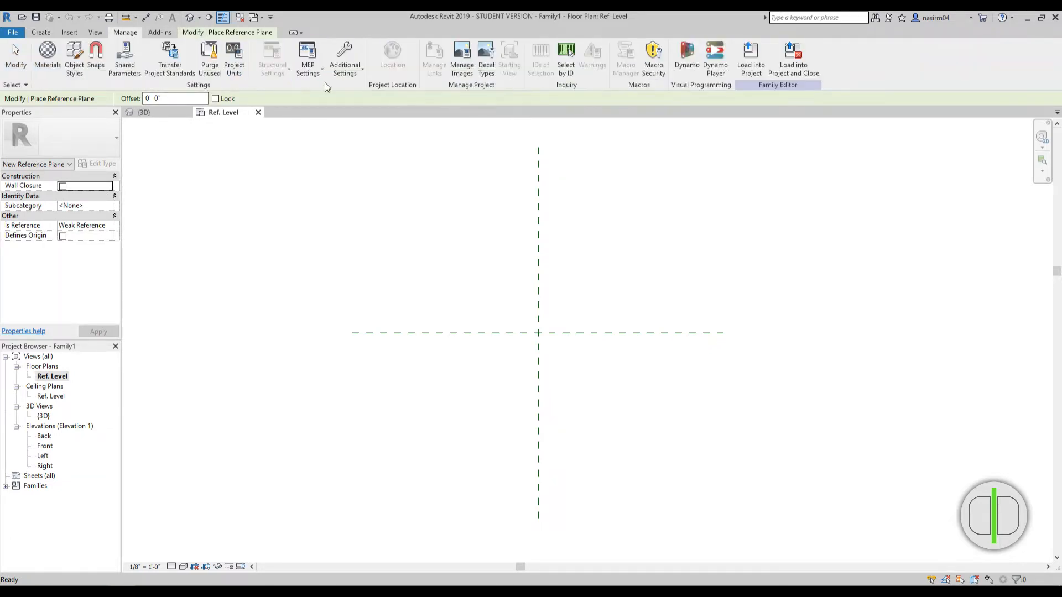
click(236, 69)
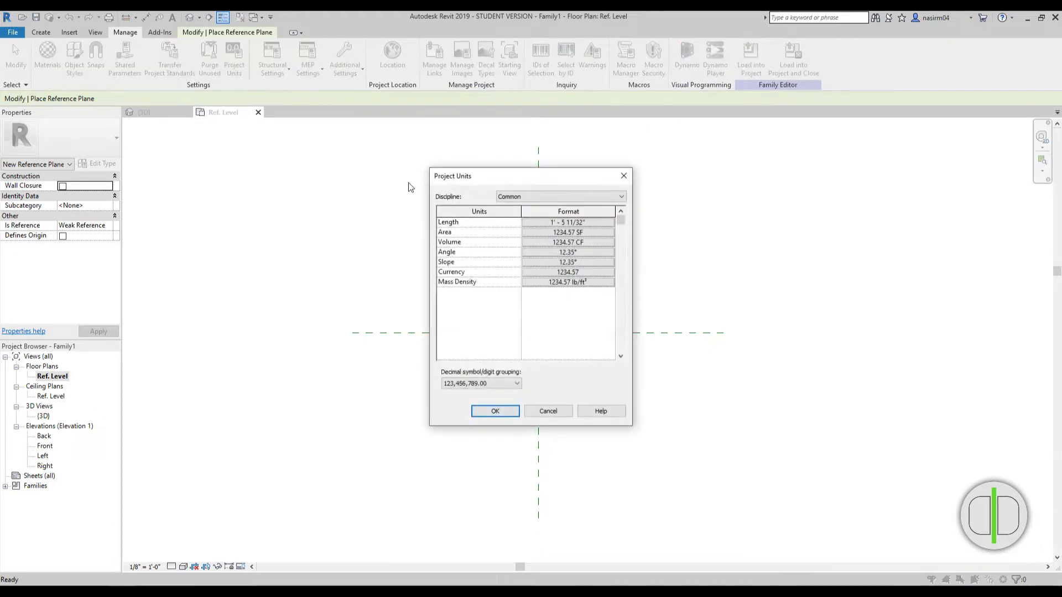
click(551, 224)
click(547, 243)
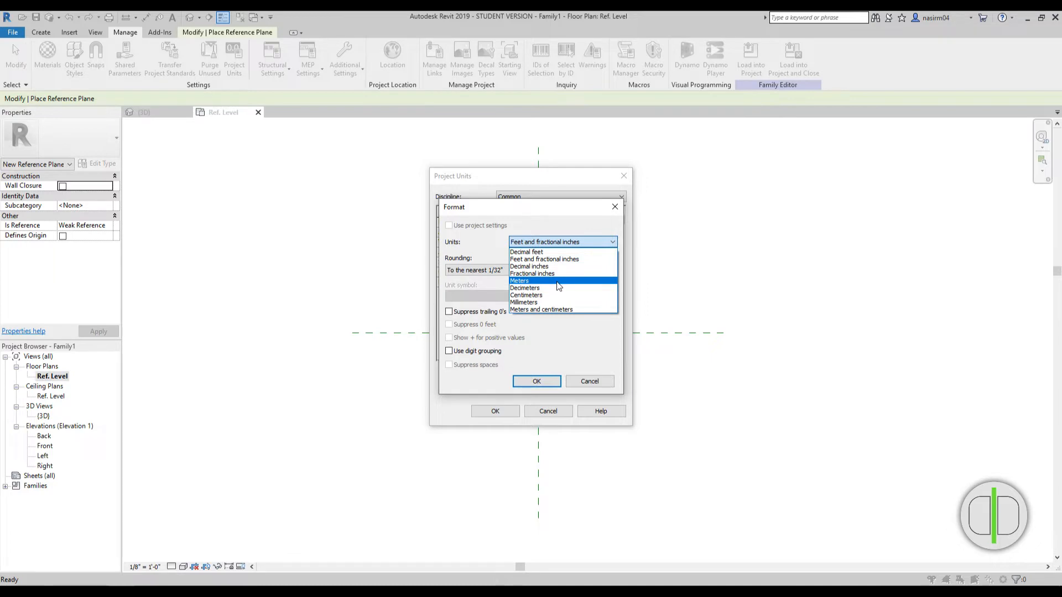
click(558, 285)
click(545, 385)
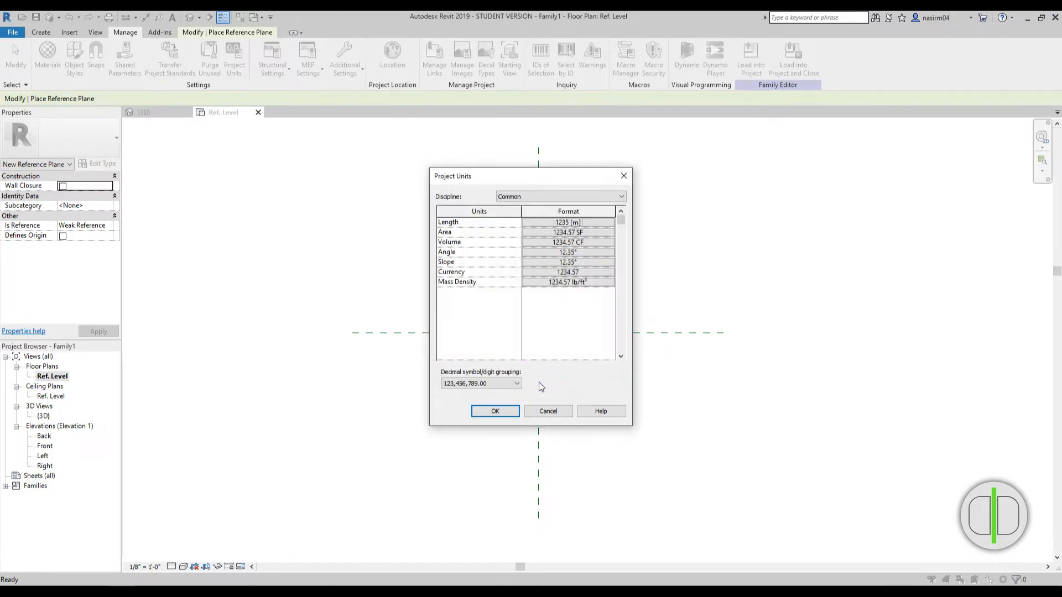
click(495, 412)
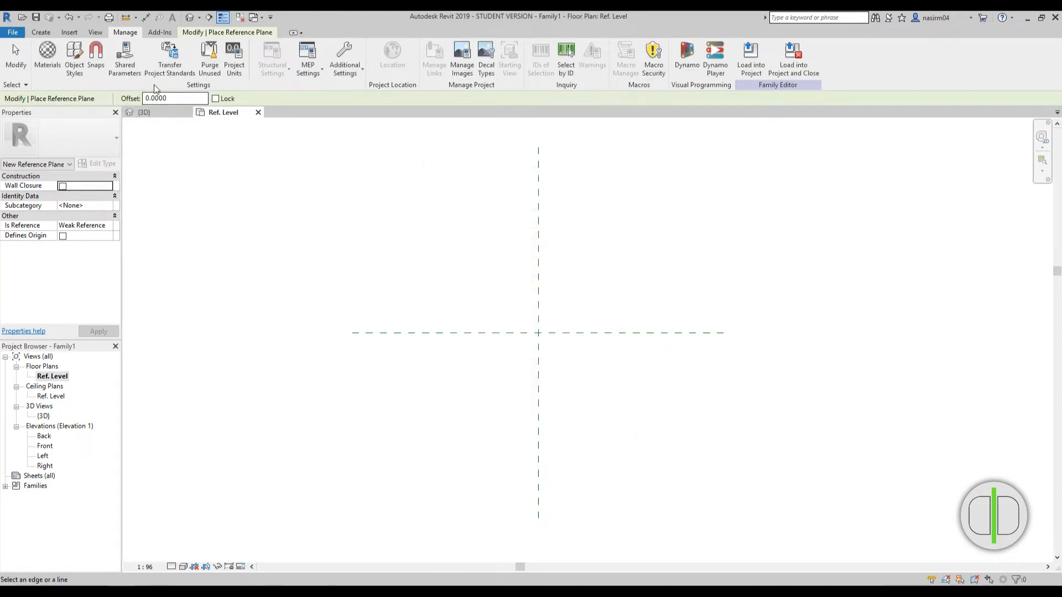
Place reference planes offset 6 m on both sides of the horizontal and vertical center planes
click(41, 32)
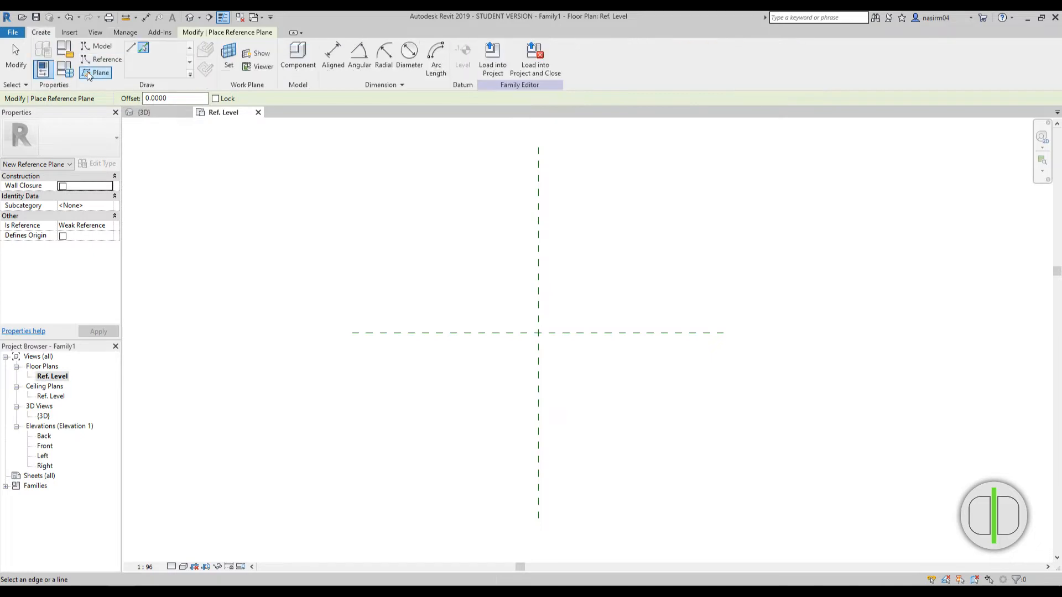
double_click(174, 98)
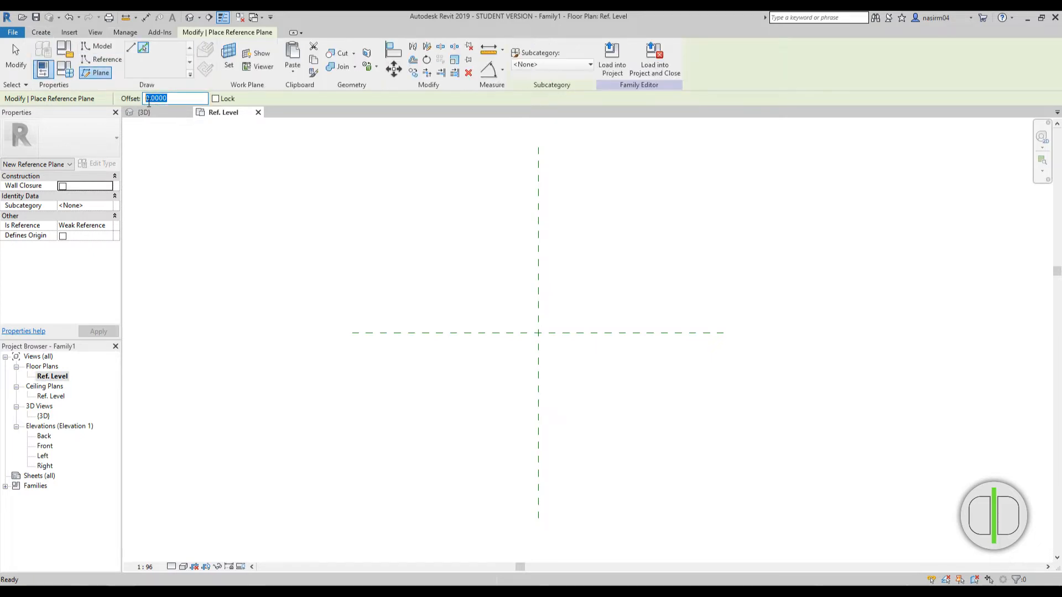
text(6)
key(Return)
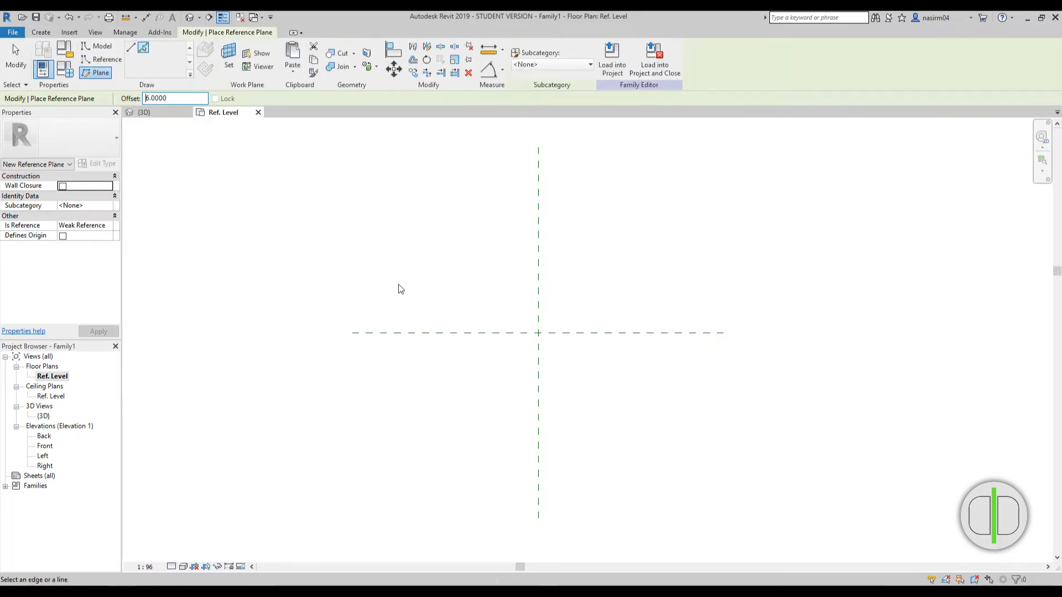
click(443, 330)
click(452, 337)
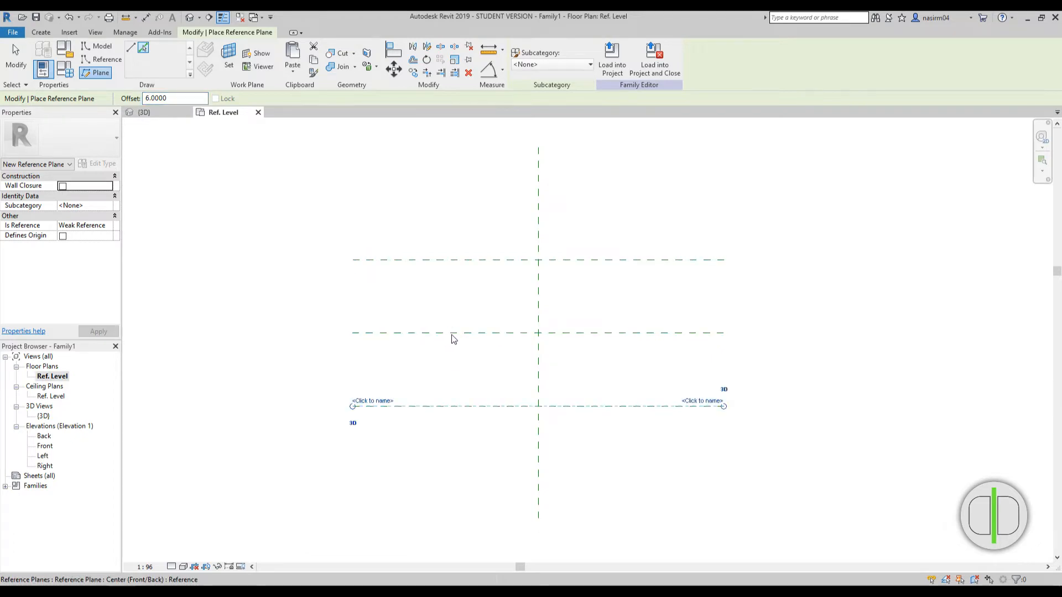
click(542, 317)
click(536, 318)
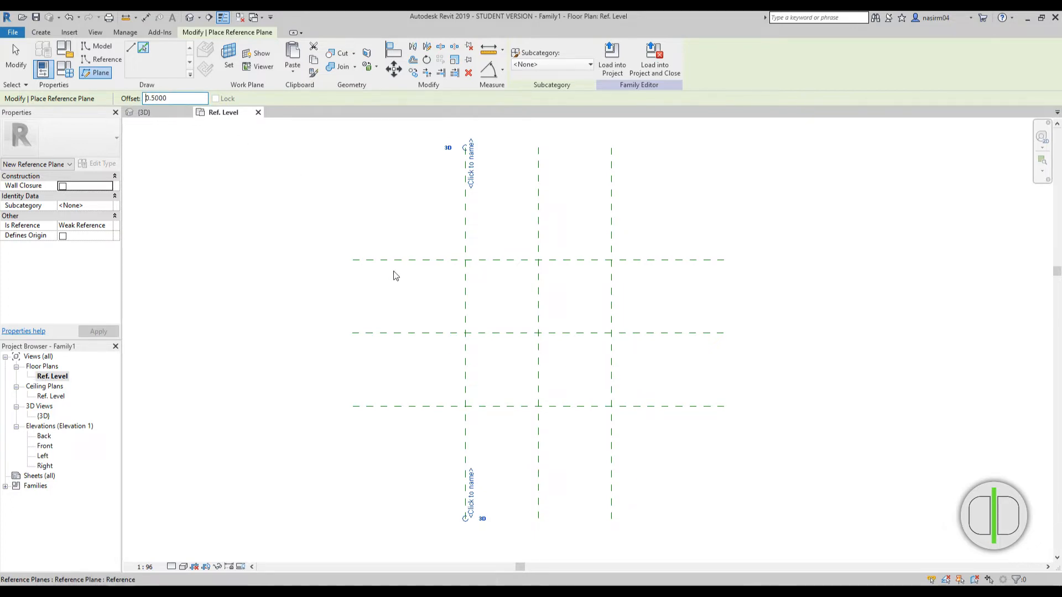
Add a reference plane offset 0.5 m inward from each of the four outer planes
click(507, 266)
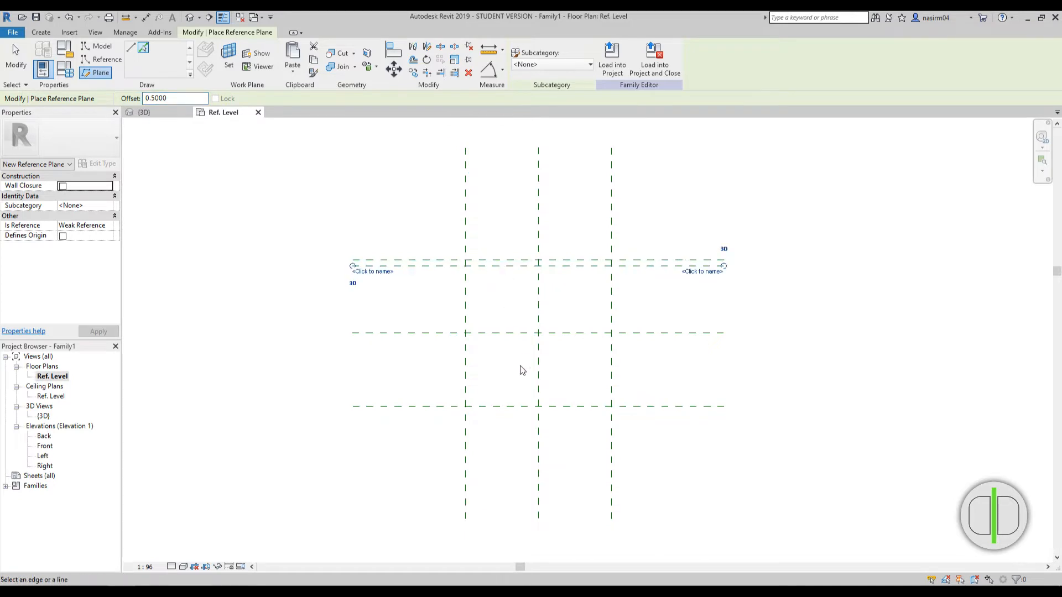
click(521, 404)
click(467, 380)
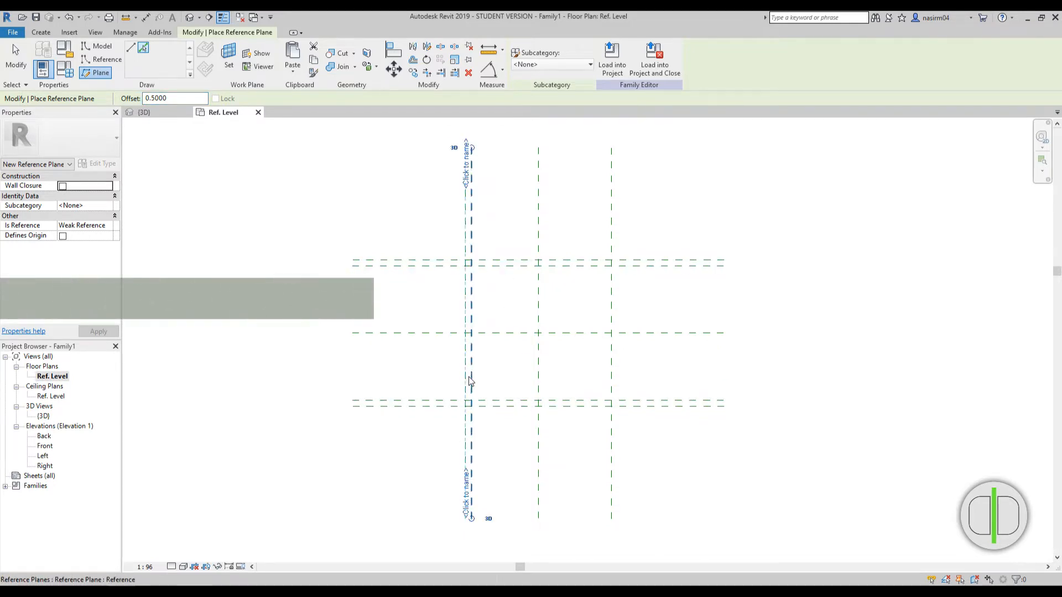
click(607, 368)
Place reference planes offset 0.8 m on both sides of the horizontal and vertical center planes
double_click(172, 101)
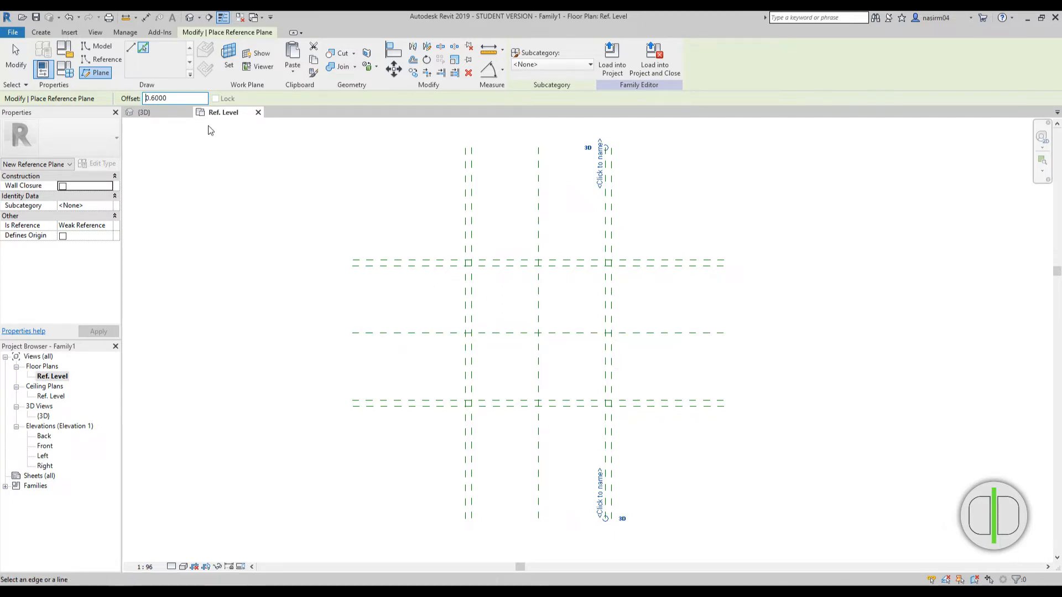
scroll(509, 332, up, 5)
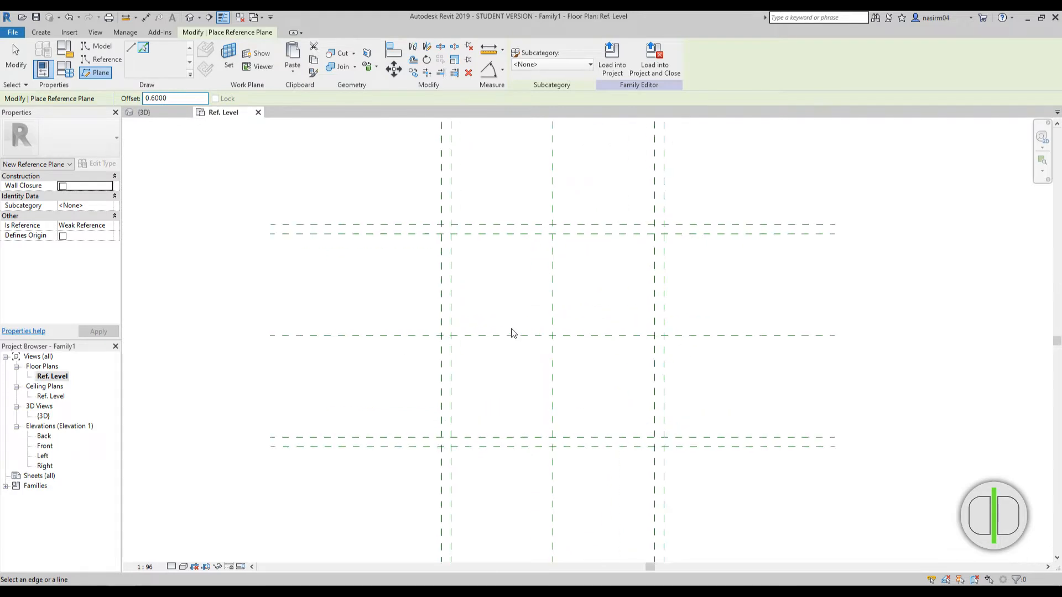
click(175, 101)
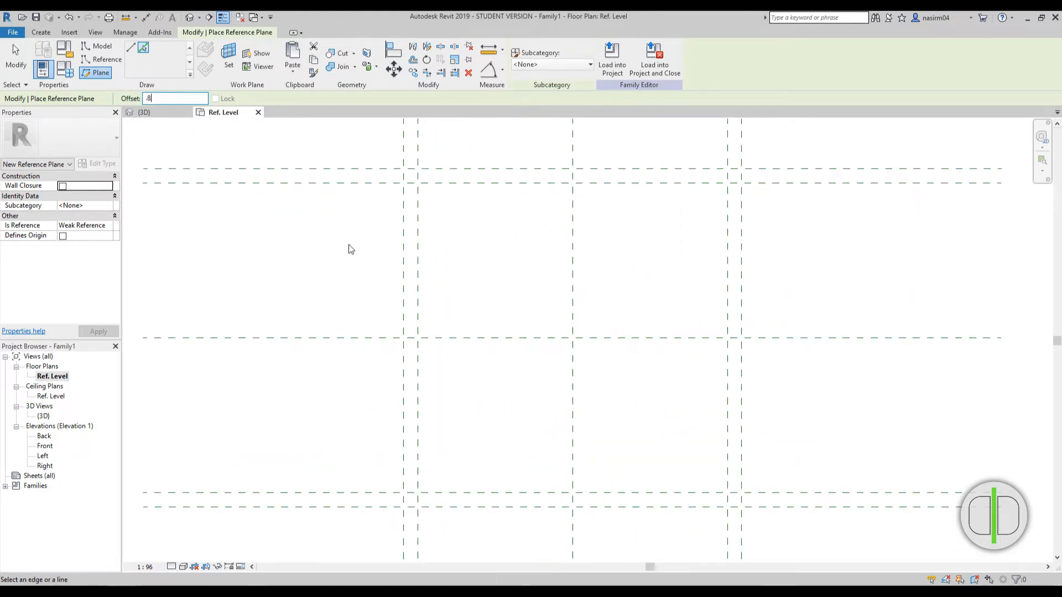
click(526, 347)
click(537, 334)
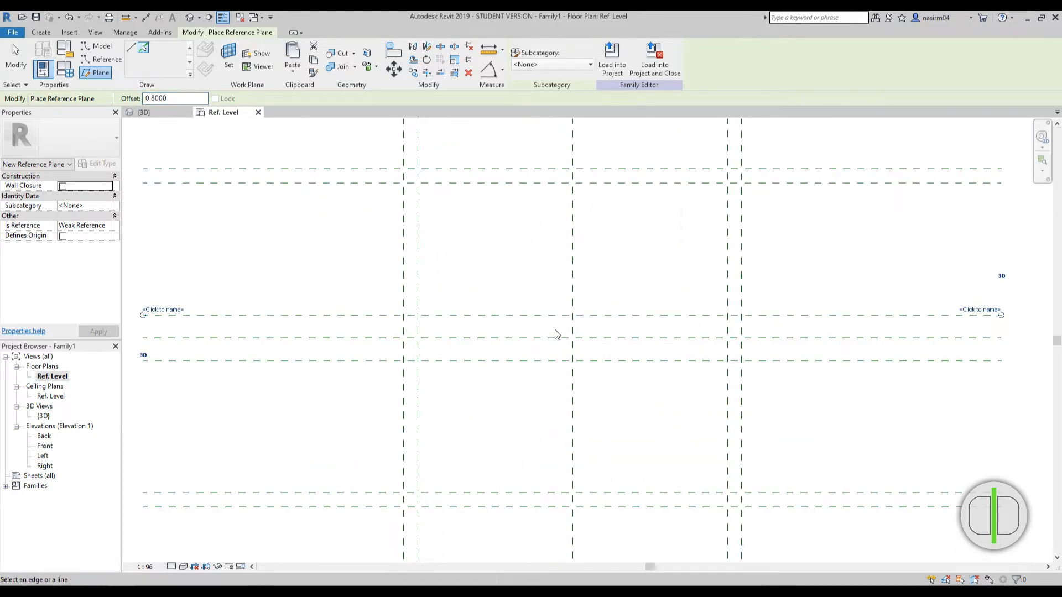
click(576, 299)
middle_drag(457, 273, 432, 346)
scroll(426, 326, down, 1)
middle_drag(419, 296, 344, 315)
key(Escape)
Add a continuous aligned dimension across the two outer vertical planes and the vertical center plane
key(d)
key(i)
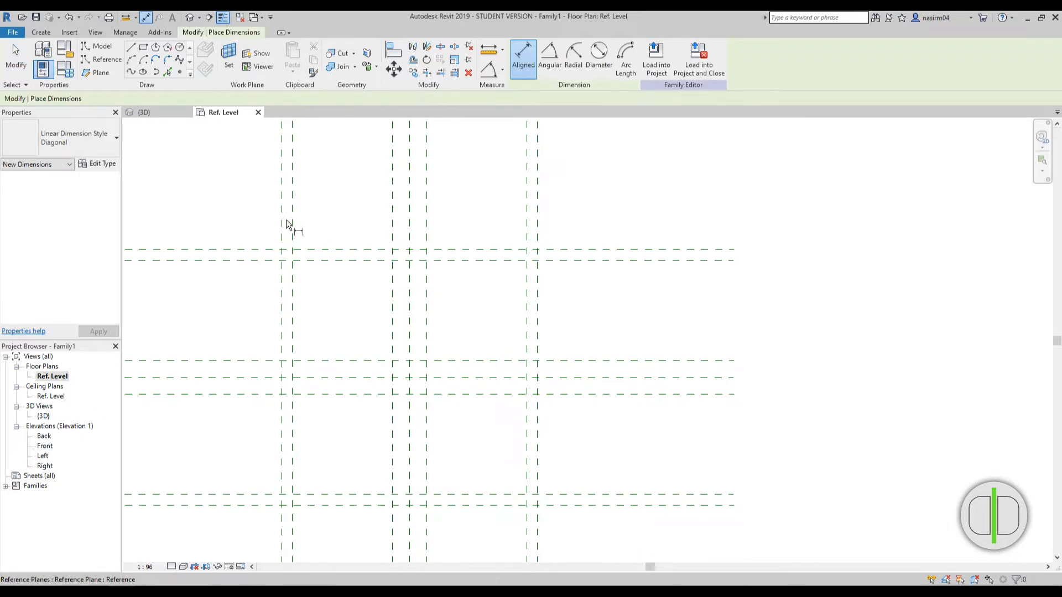
click(282, 234)
click(409, 236)
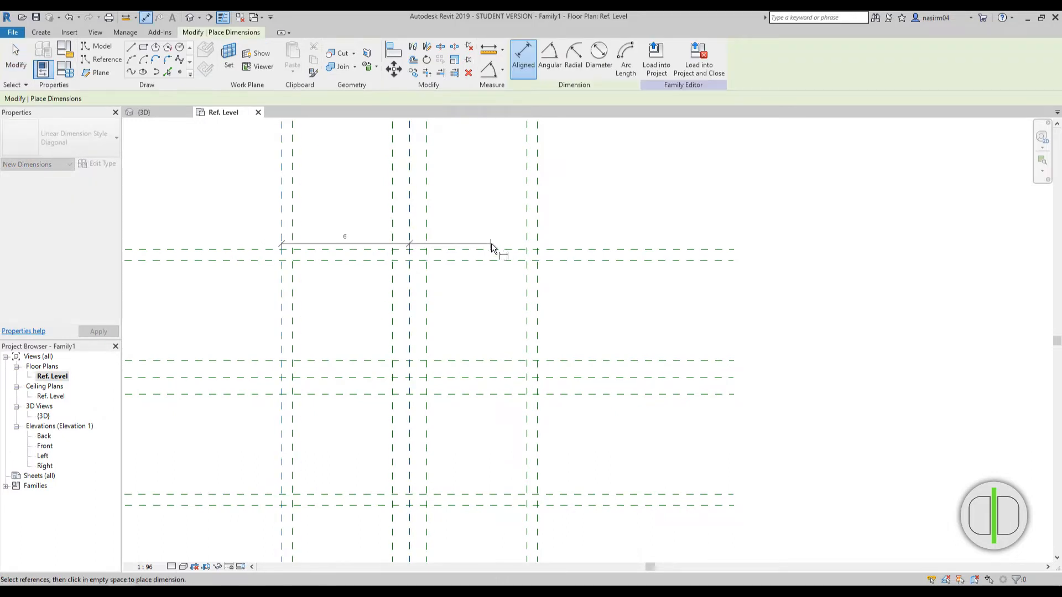
click(537, 238)
click(495, 198)
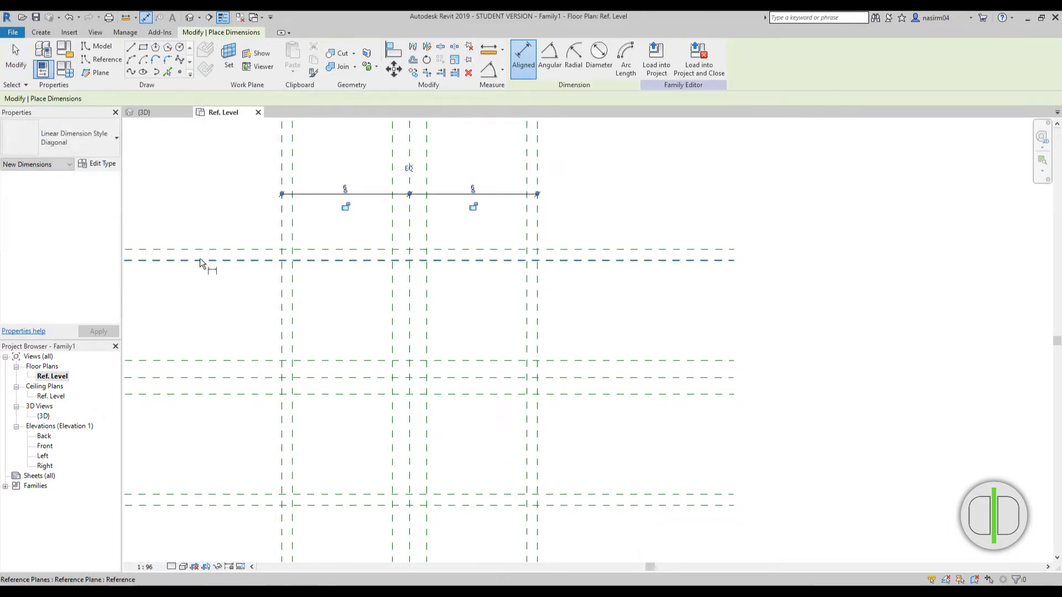
Add a continuous aligned dimension across the two outer horizontal planes and the horizontal center plane
click(212, 251)
click(254, 378)
click(254, 504)
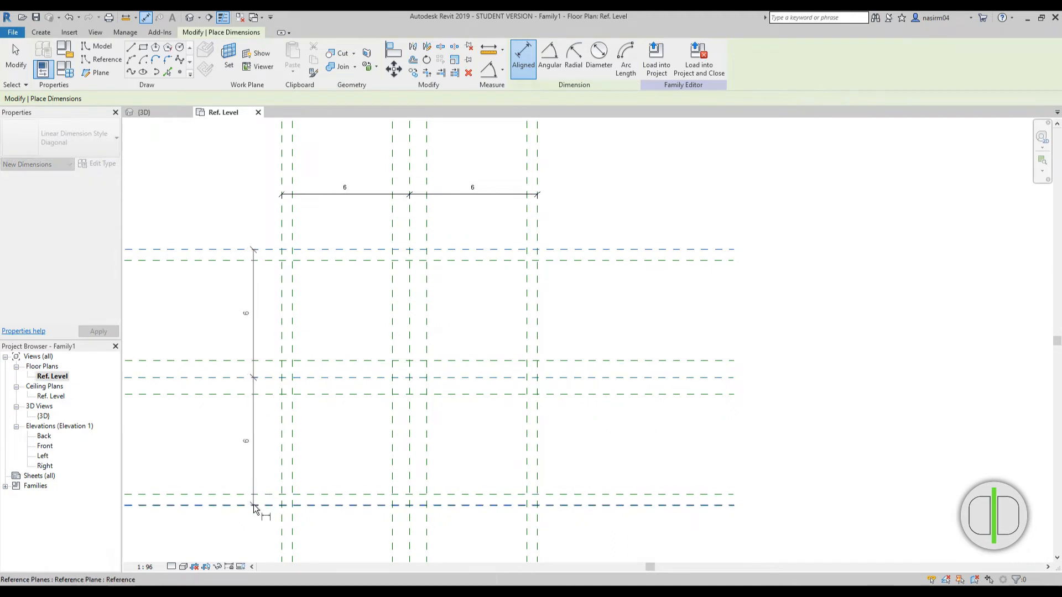
click(245, 485)
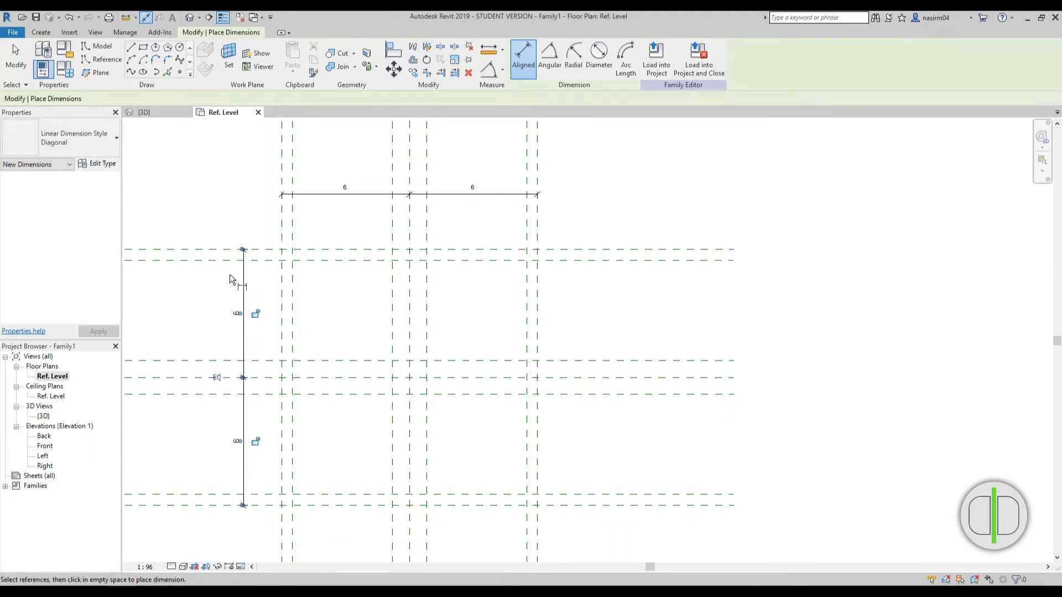
Add overall aligned dimensions between the outermost vertical planes and between the outermost horizontal planes
click(282, 224)
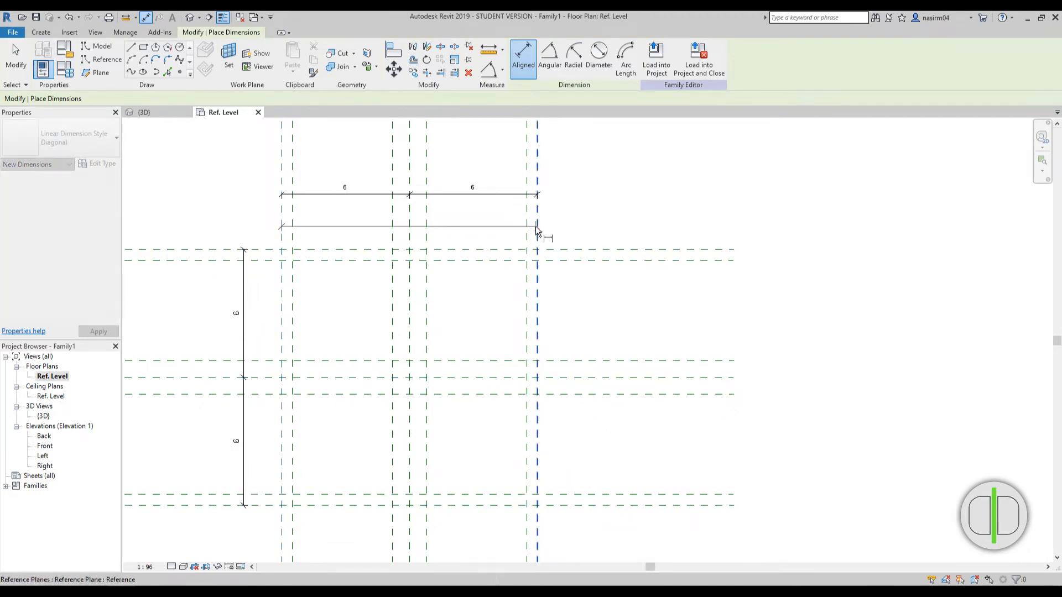
click(538, 227)
click(569, 159)
click(217, 251)
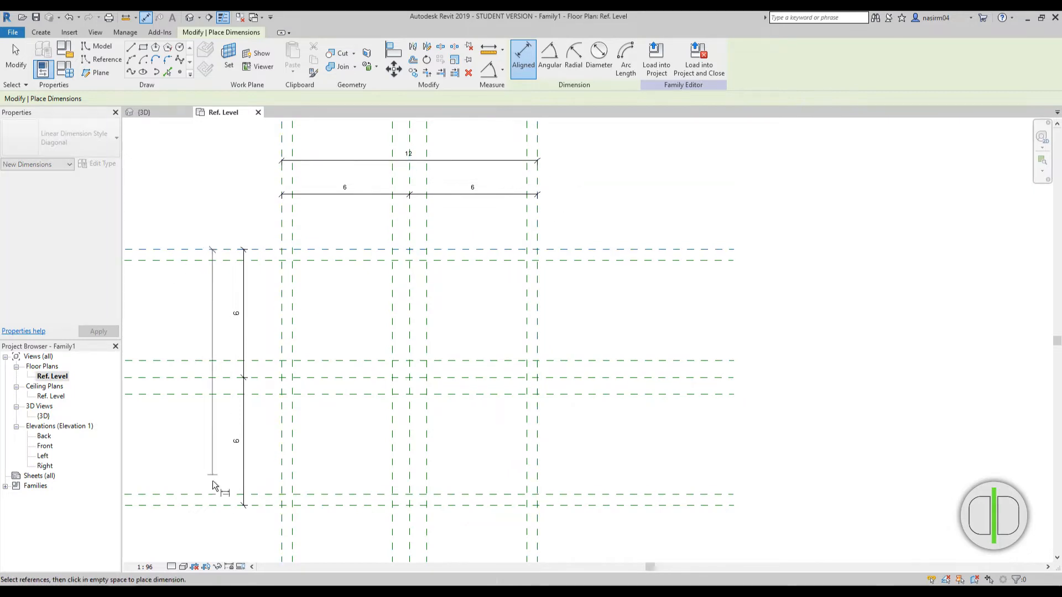
click(220, 505)
click(181, 464)
key(Escape)
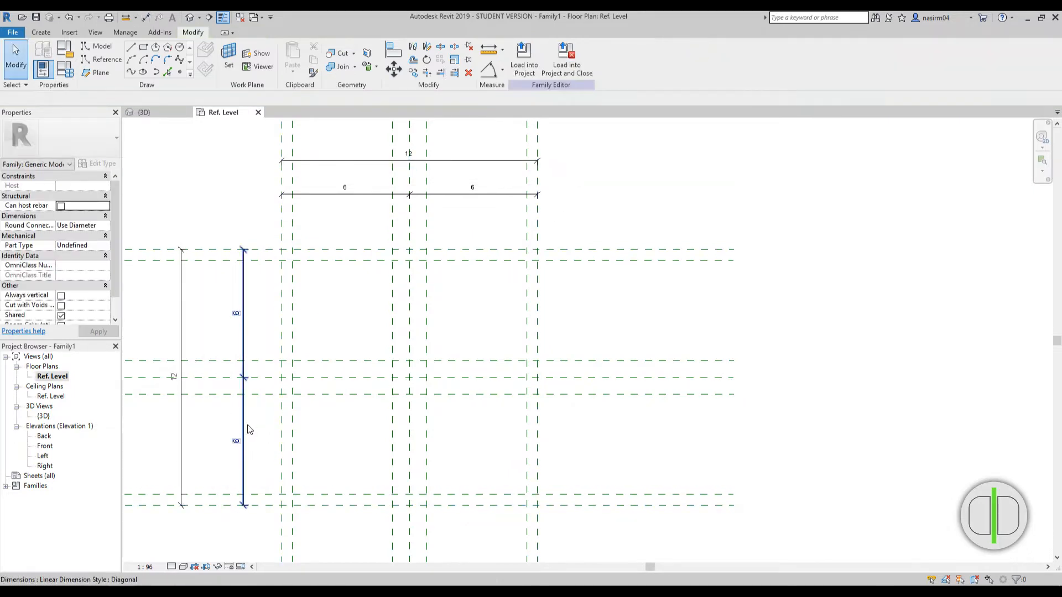
Apply the equality constraint (EQ) to both continuous dimensions through the center planes
click(244, 427)
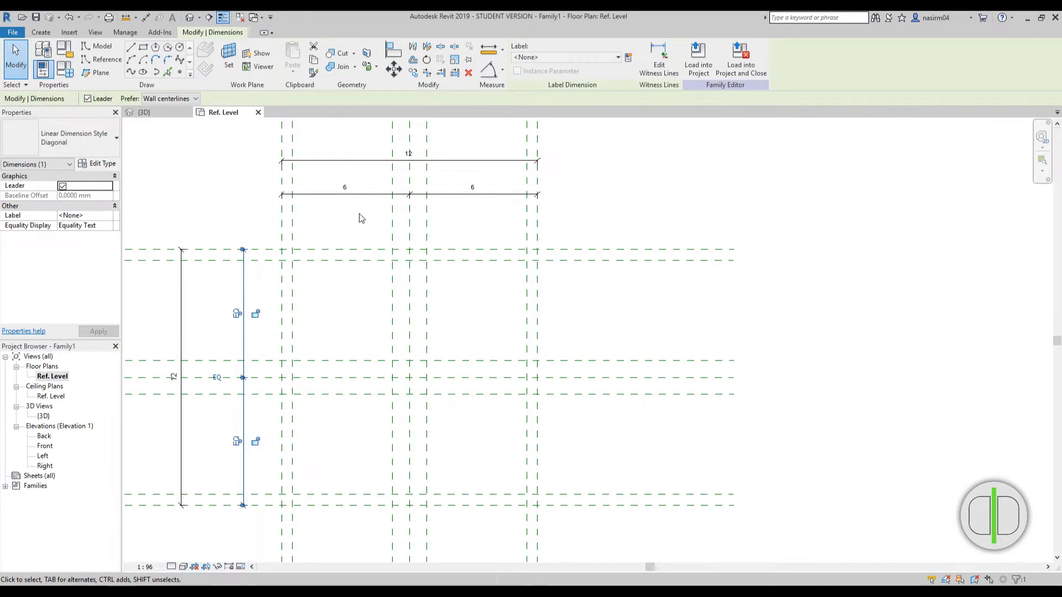
click(361, 194)
click(408, 168)
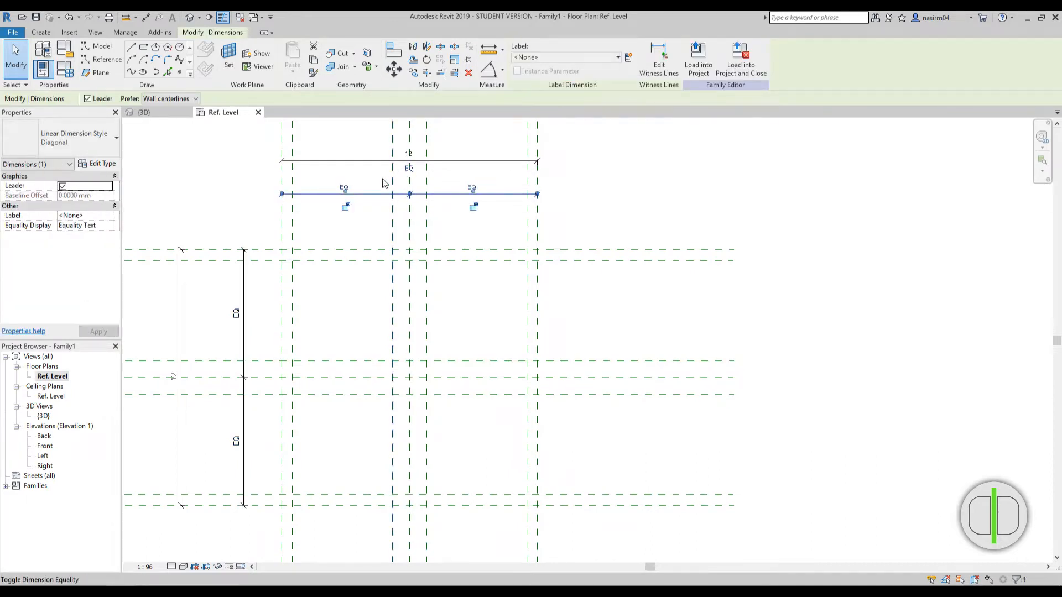
click(355, 228)
Label the overall dimension between the outermost vertical planes with a new type parameter named length
scroll(370, 235, down, 1)
middle_drag(370, 235, 463, 228)
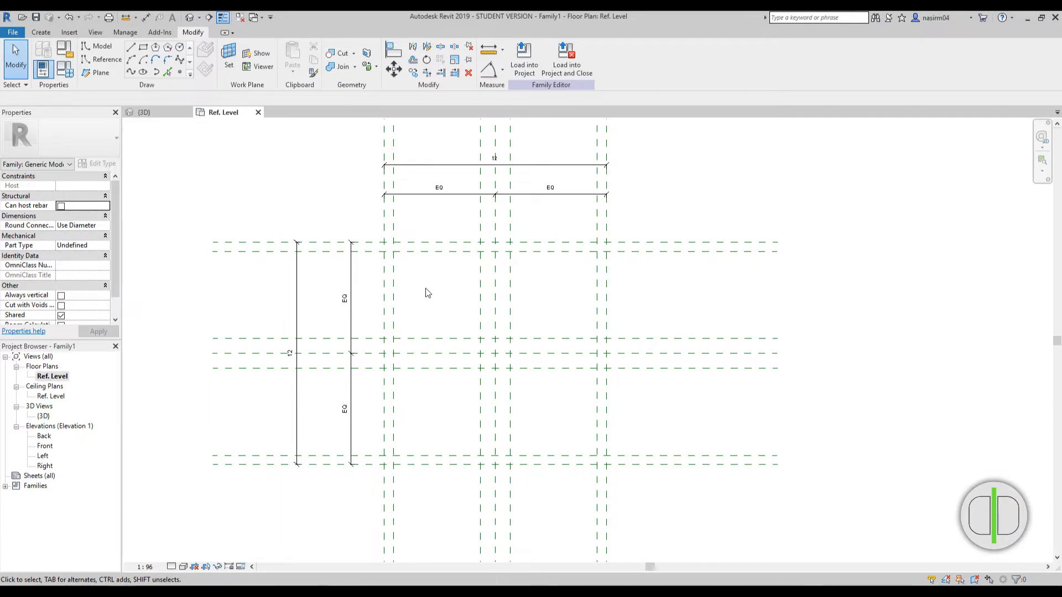
click(439, 165)
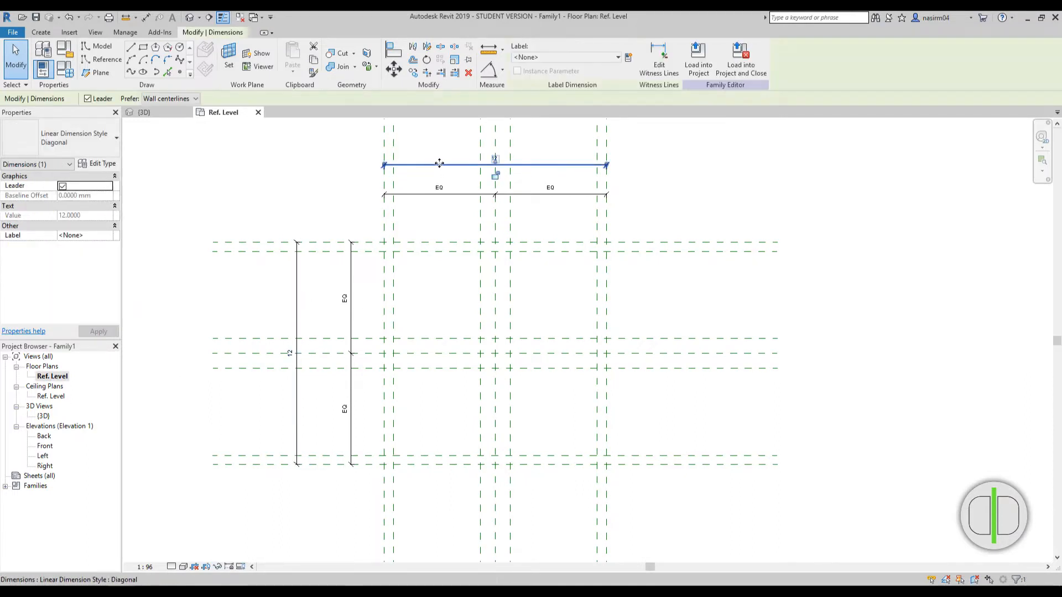
click(628, 57)
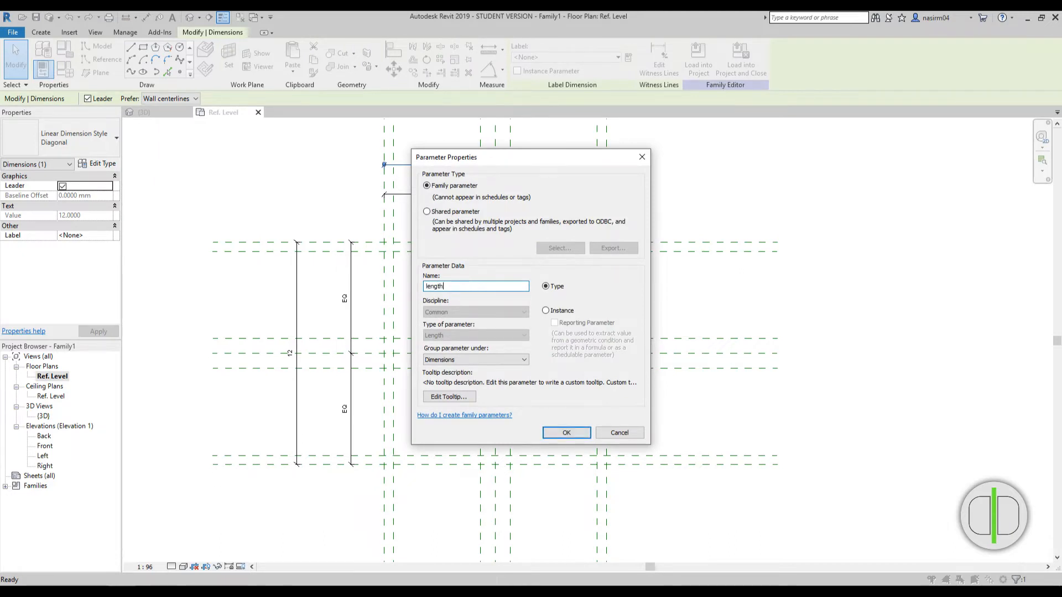
click(558, 432)
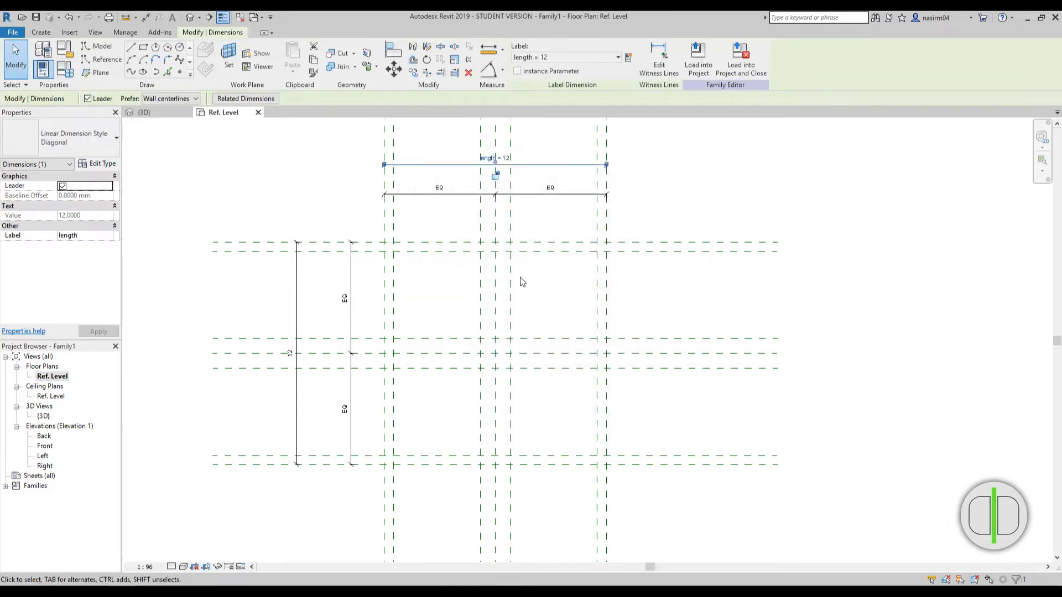
Label the overall dimension between the outermost horizontal planes with a new type parameter named WIDTH
click(297, 352)
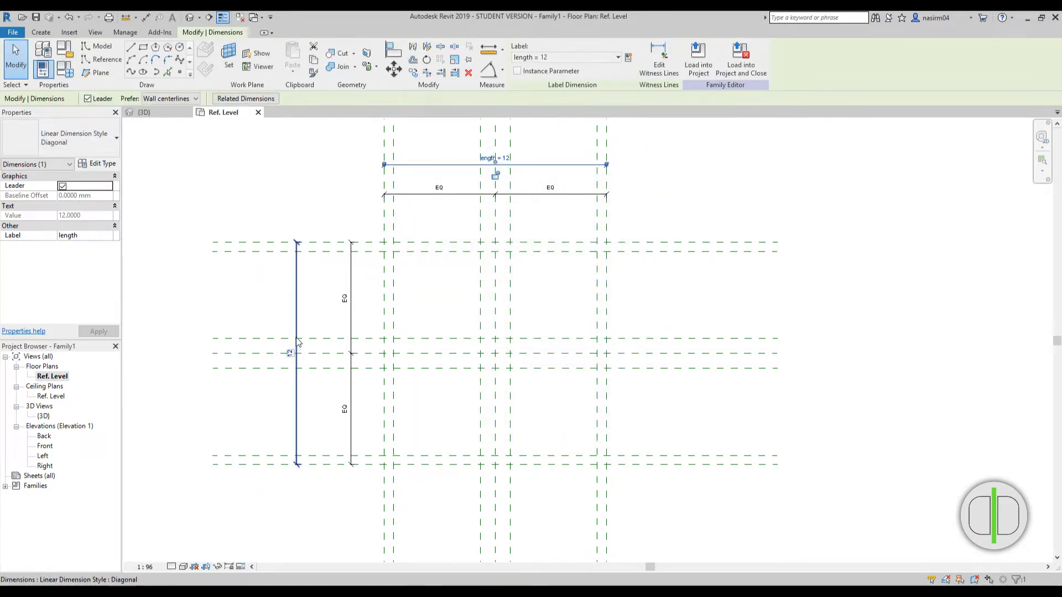
click(629, 57)
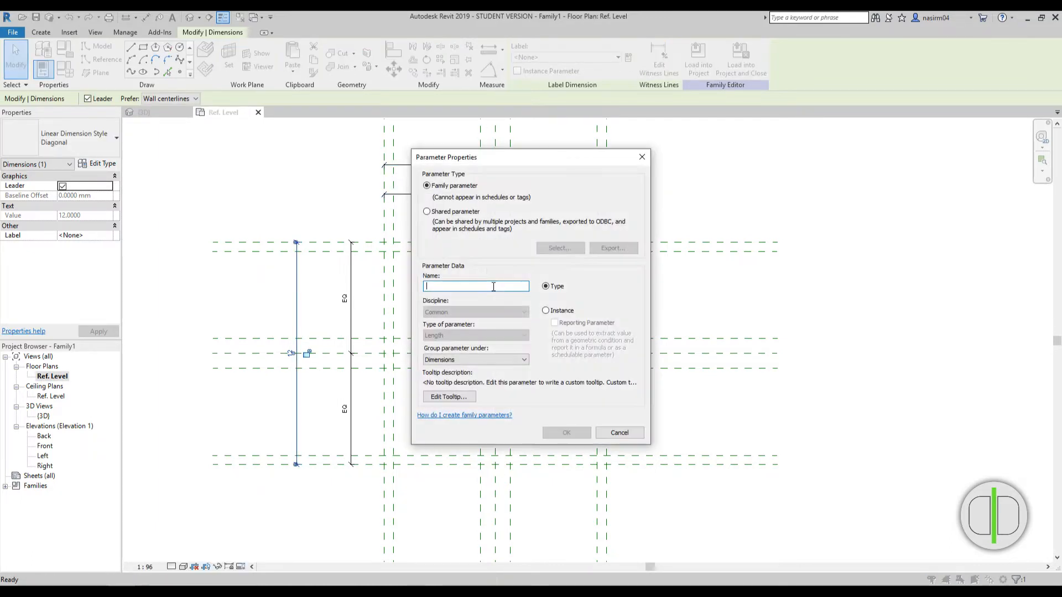
text(Wi)
click(574, 433)
click(468, 166)
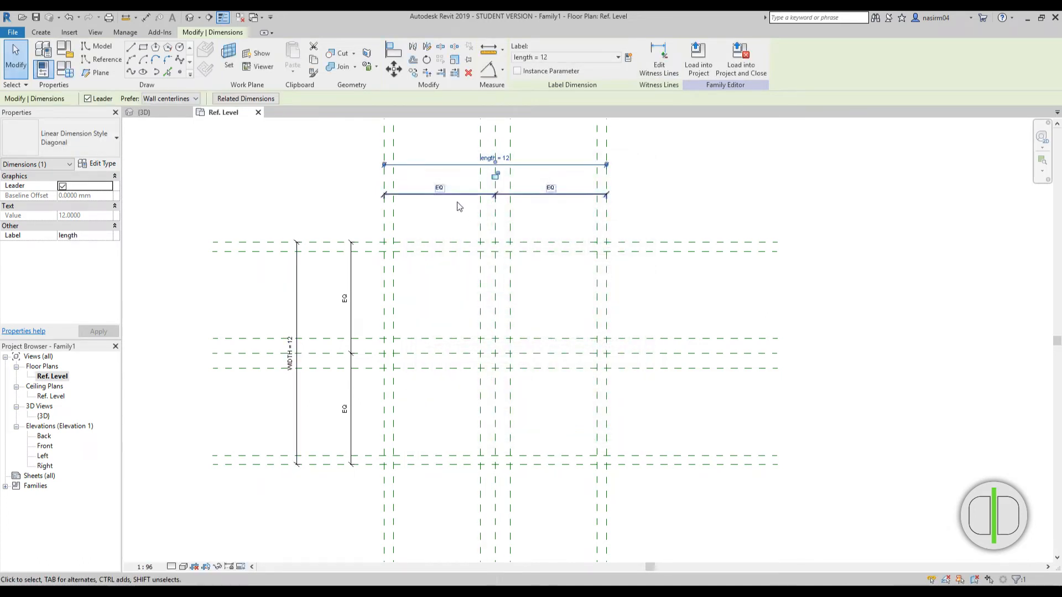
click(296, 292)
click(439, 295)
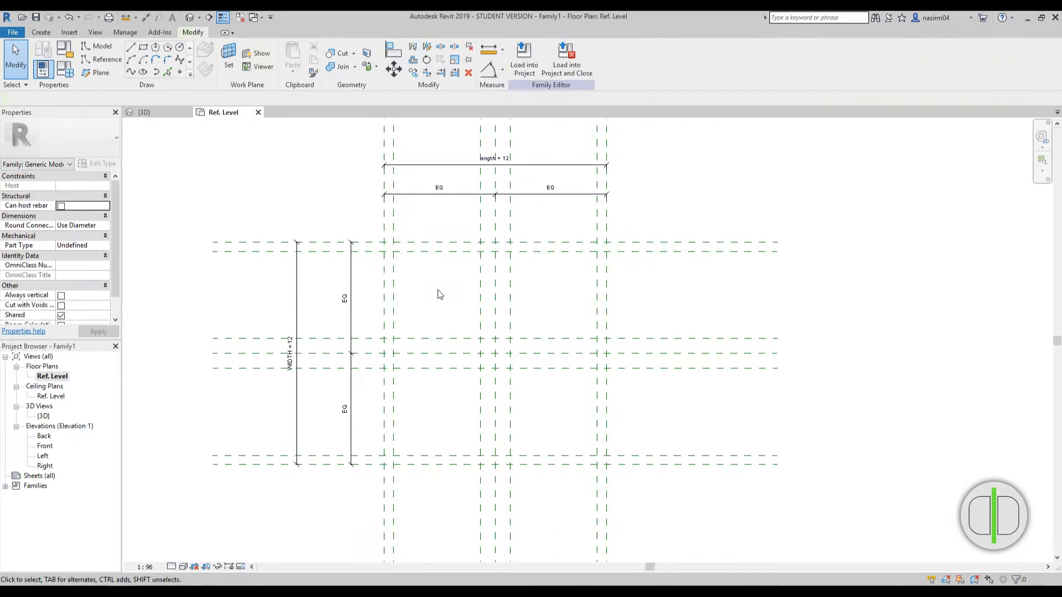
Add aligned dimensions between each outermost plane and its adjacent inner plane on all four sides of the grid
key(d)
key(i)
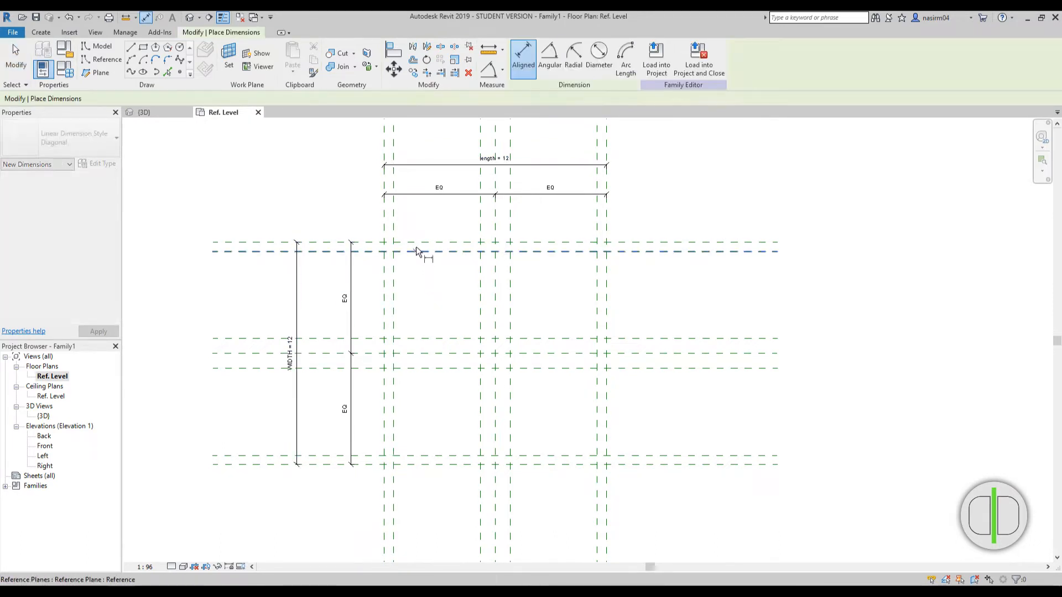
scroll(371, 261, up, 1)
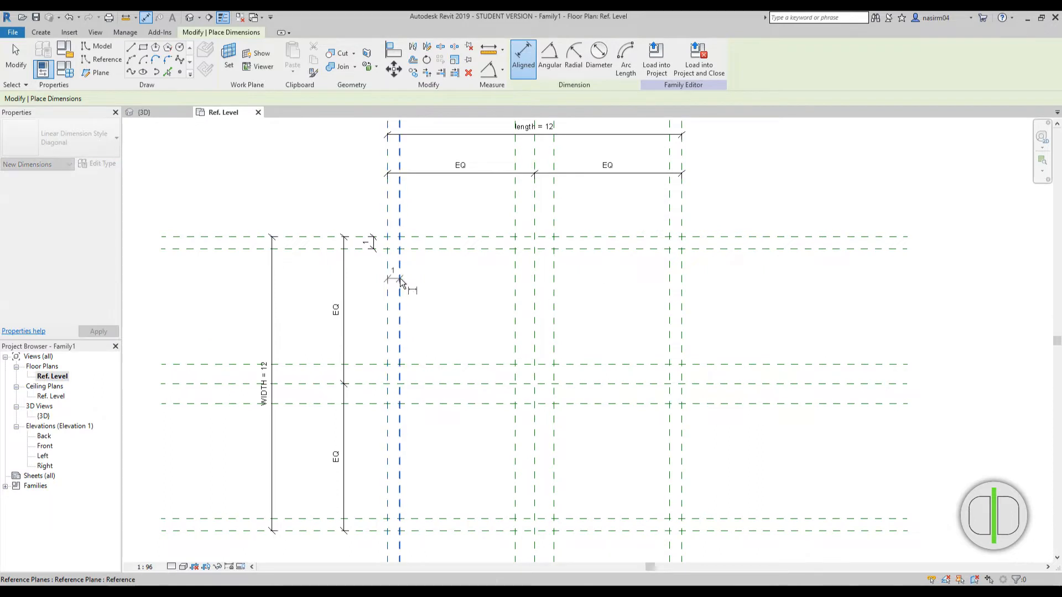
click(670, 265)
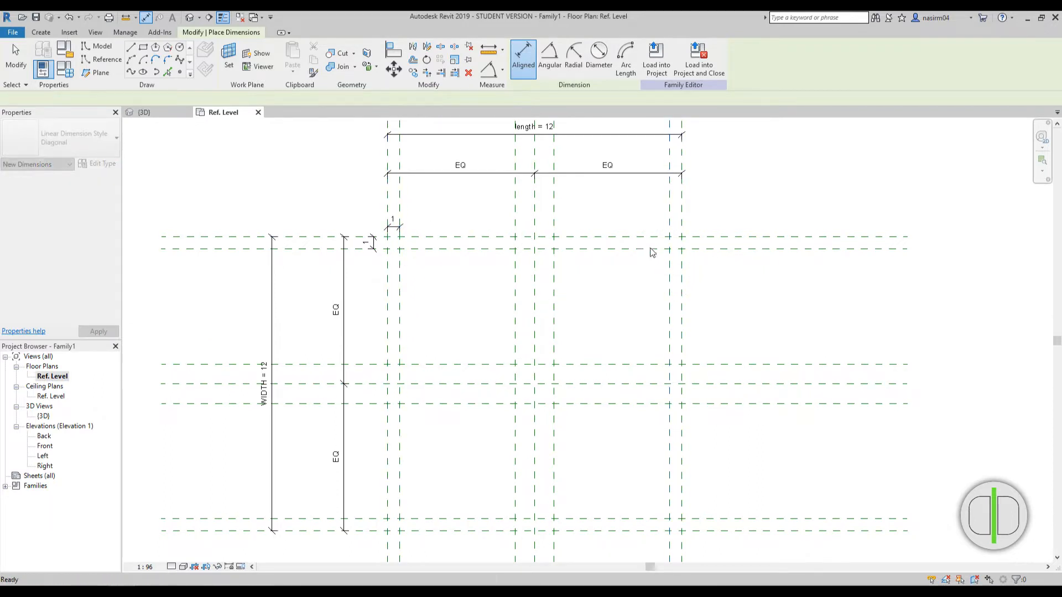
scroll(652, 252, down, 3)
scroll(669, 437, up, 2)
click(659, 441)
click(670, 460)
click(686, 471)
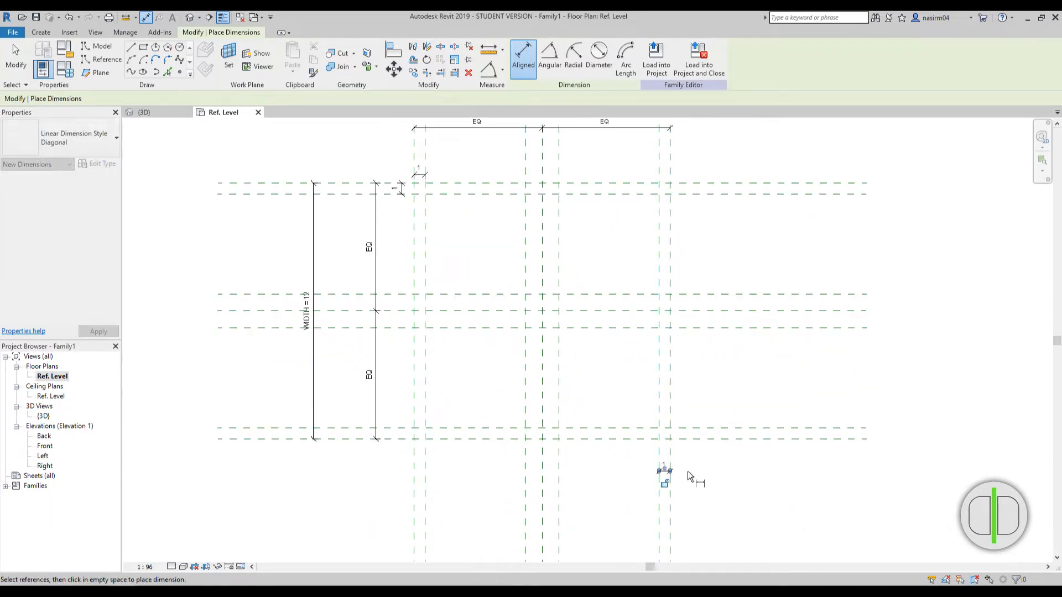
scroll(396, 207, up, 3)
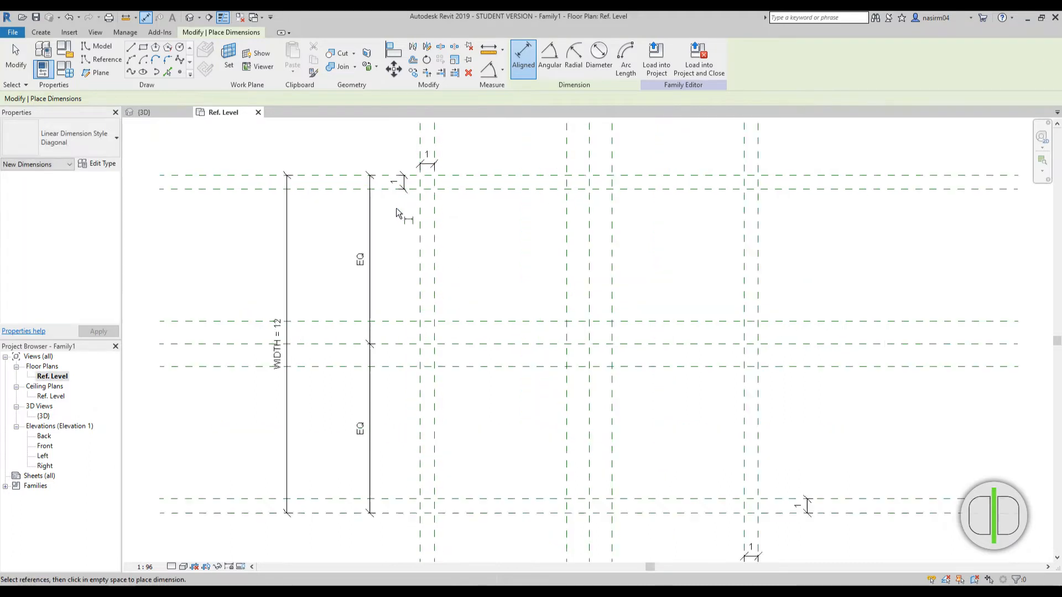
Label the small dimension between the two uppermost horizontal planes with a new type parameter named SIDE WIDTH
key(Escape)
click(403, 177)
click(629, 58)
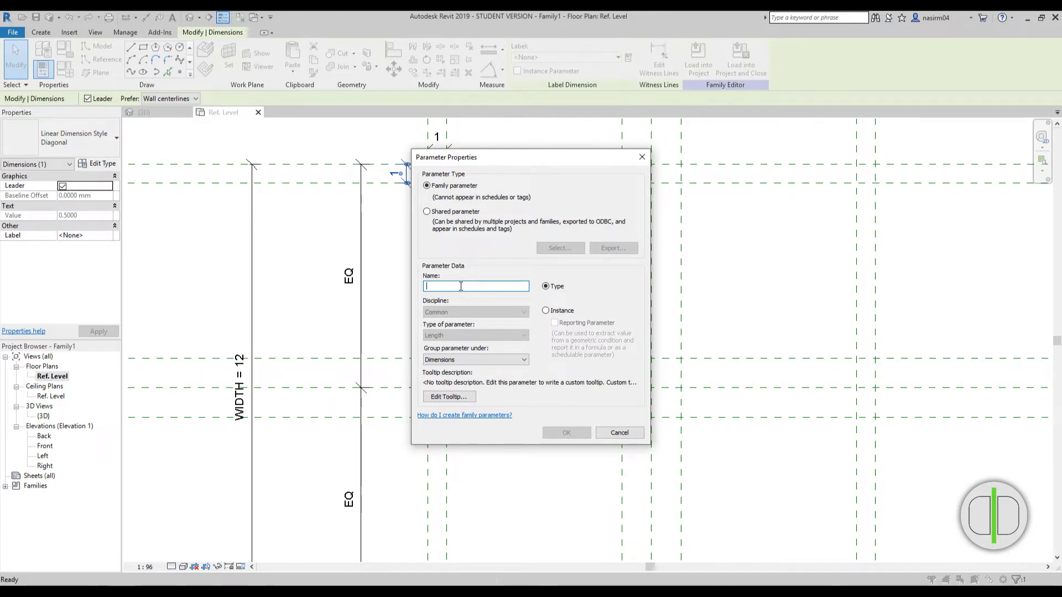
text(SIDE)
click(555, 433)
scroll(412, 189, up, 3)
scroll(411, 265, down, 2)
click(412, 264)
click(396, 193)
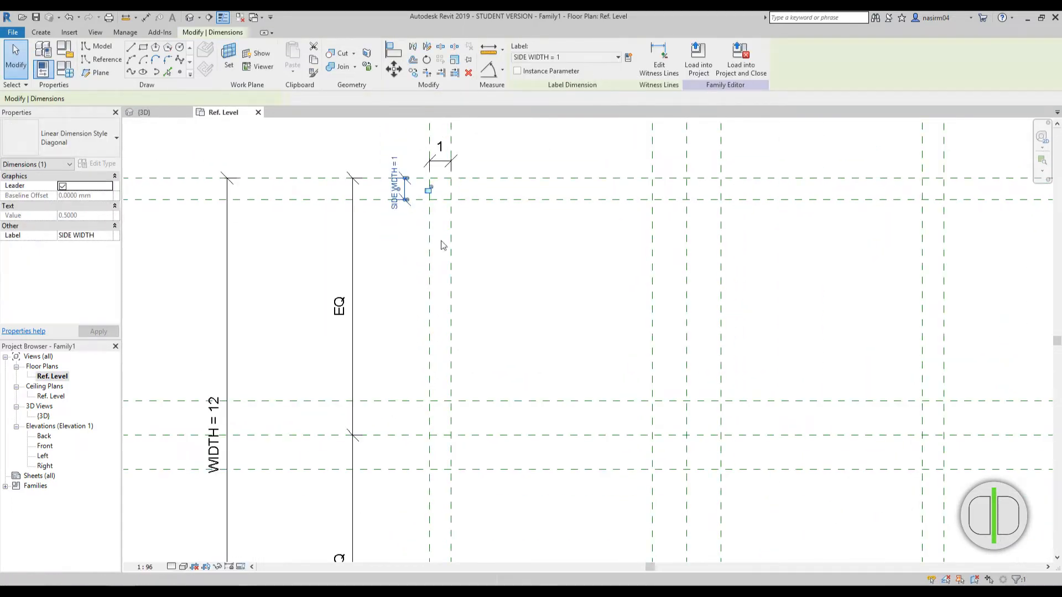
scroll(471, 285, down, 2)
scroll(454, 192, down, 4)
key(Escape)
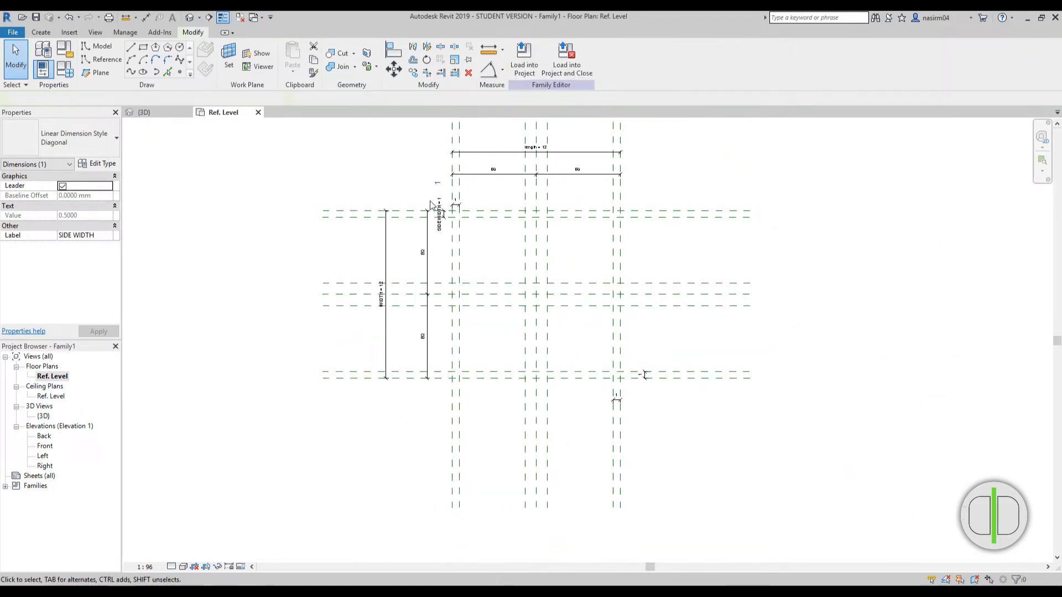
Assign the existing SIDE WIDTH parameter to the other three small edge dimensions together
click(458, 202)
scroll(600, 418, up, 3)
ctrl+click(621, 402)
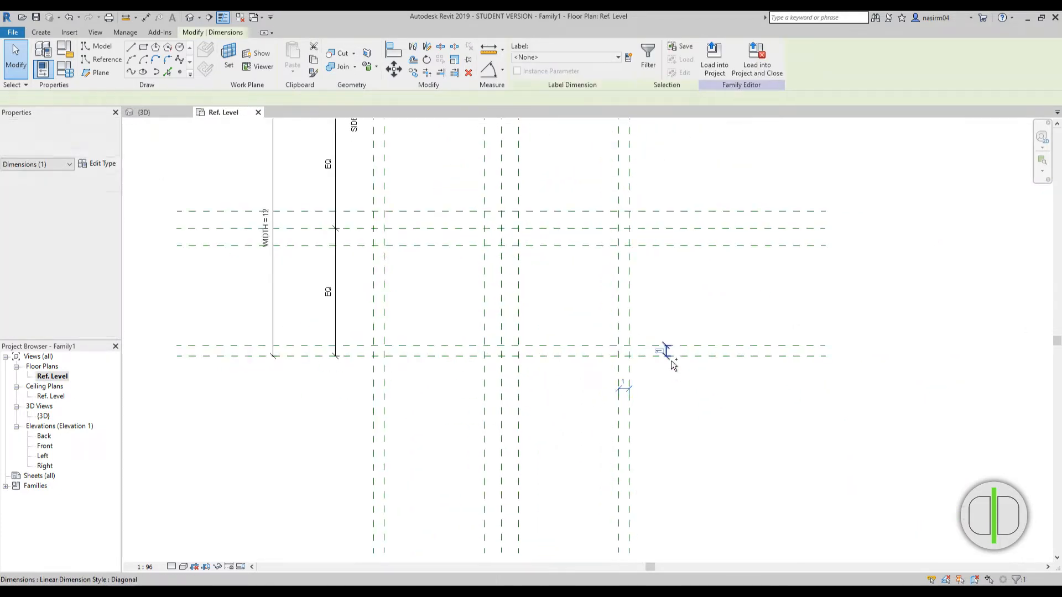
ctrl+click(664, 350)
click(543, 57)
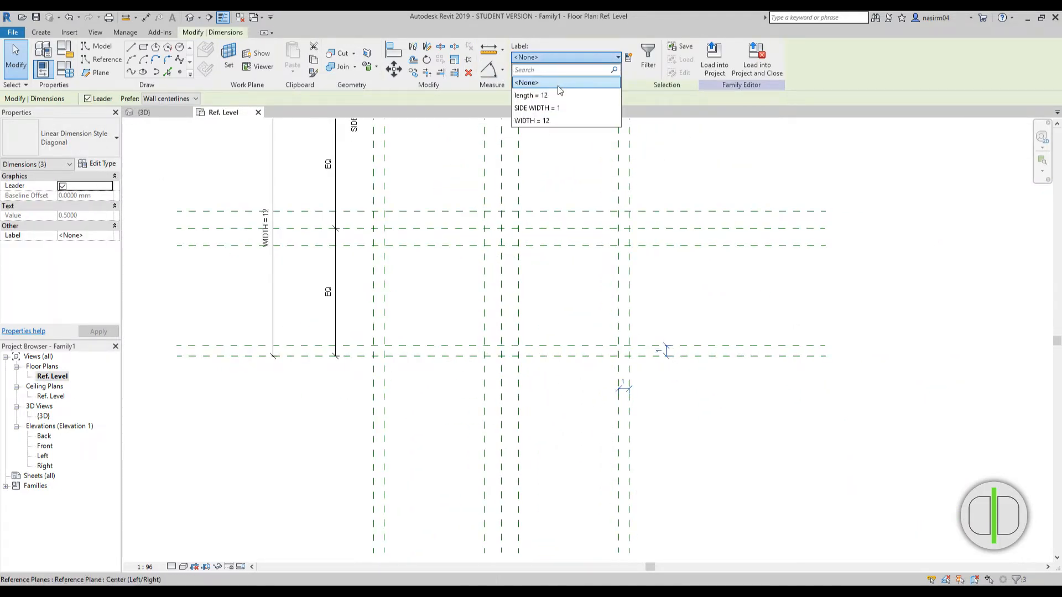
click(558, 99)
click(562, 280)
Draw two diagonal reference planes connecting the opposite outer corners of the grid through its center
middle_drag(506, 231, 546, 416)
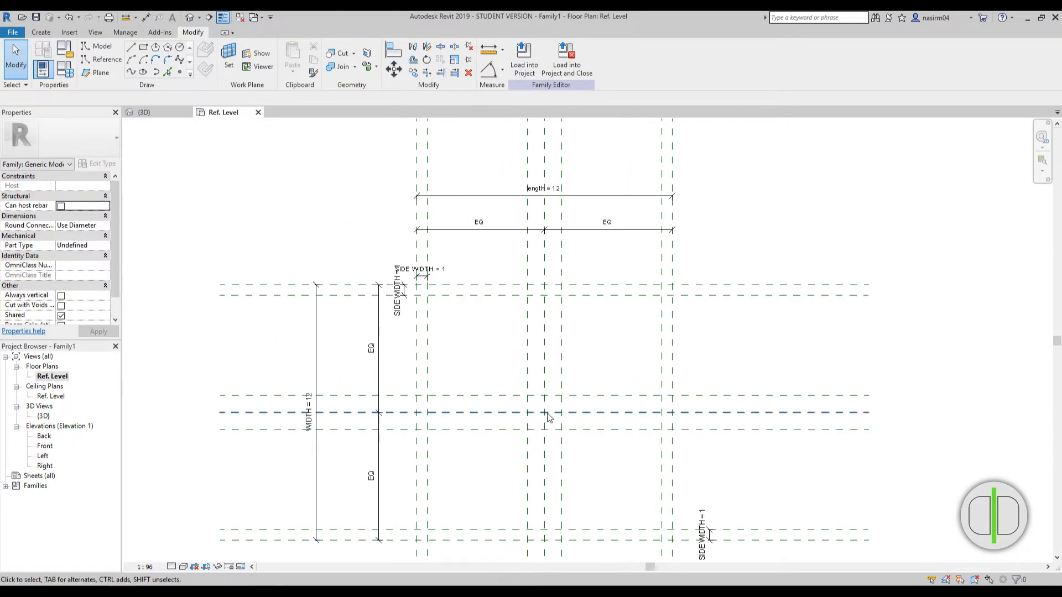
middle_drag(503, 362, 410, 288)
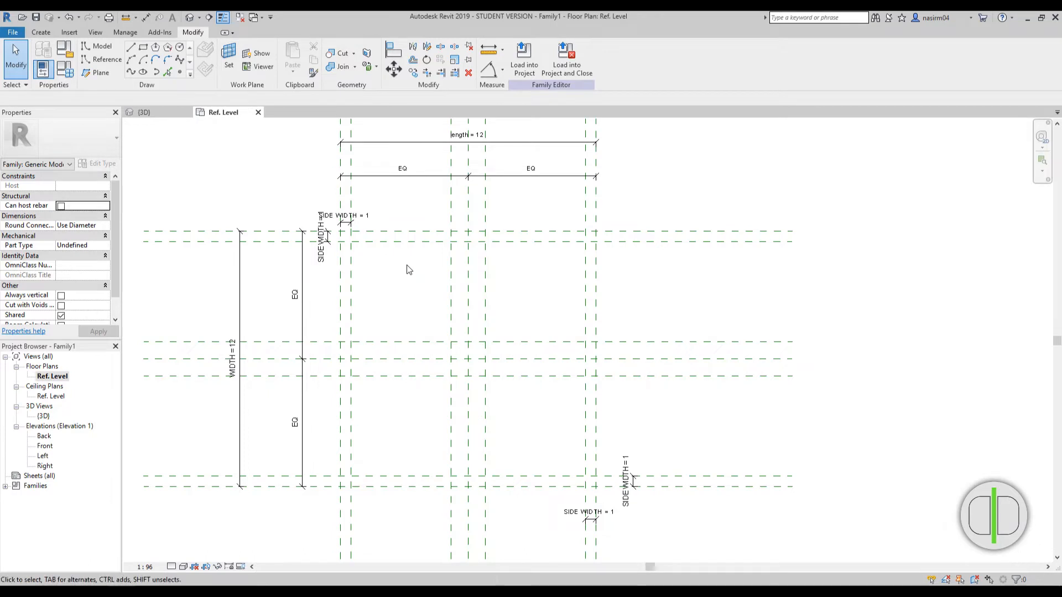
click(85, 75)
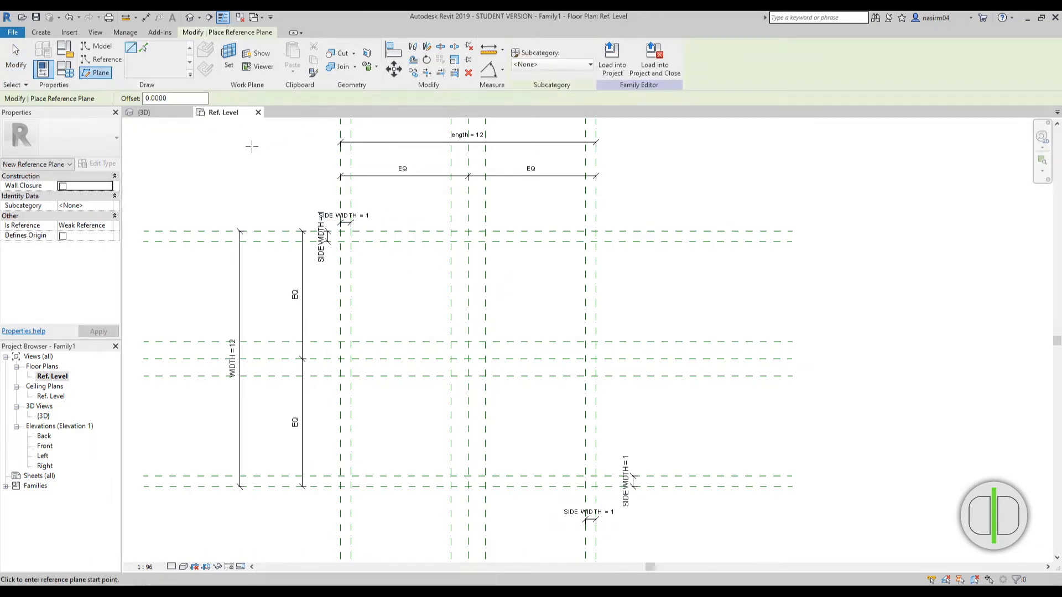
click(596, 231)
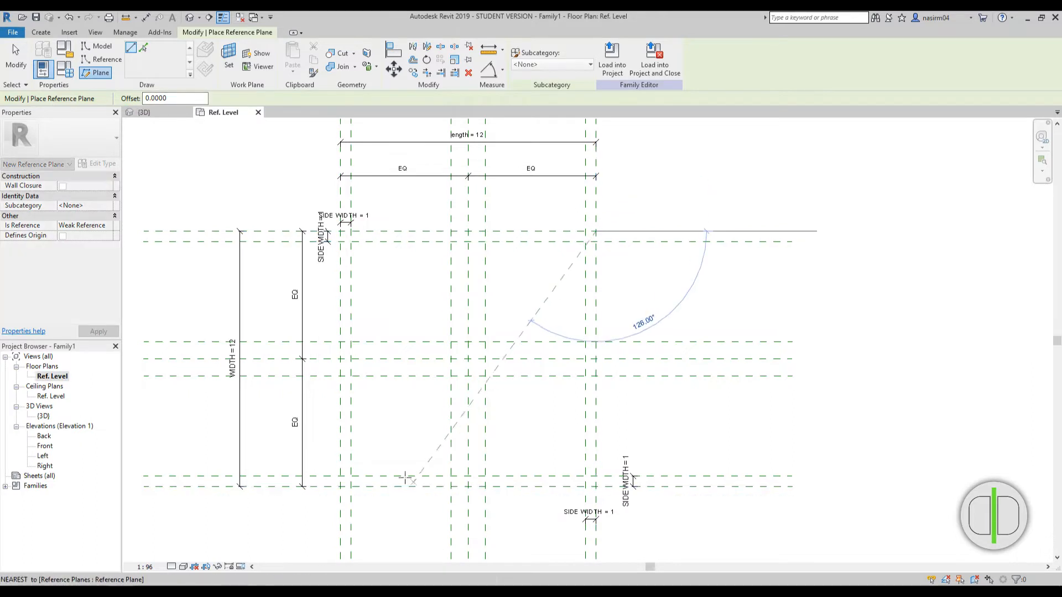
click(341, 486)
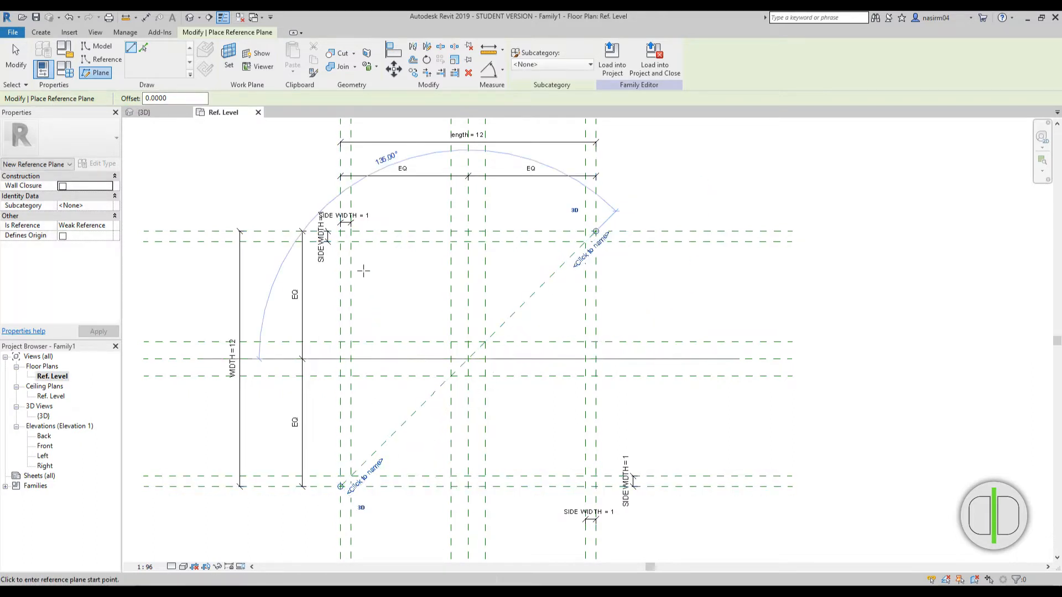
click(341, 231)
scroll(555, 459, up, 1)
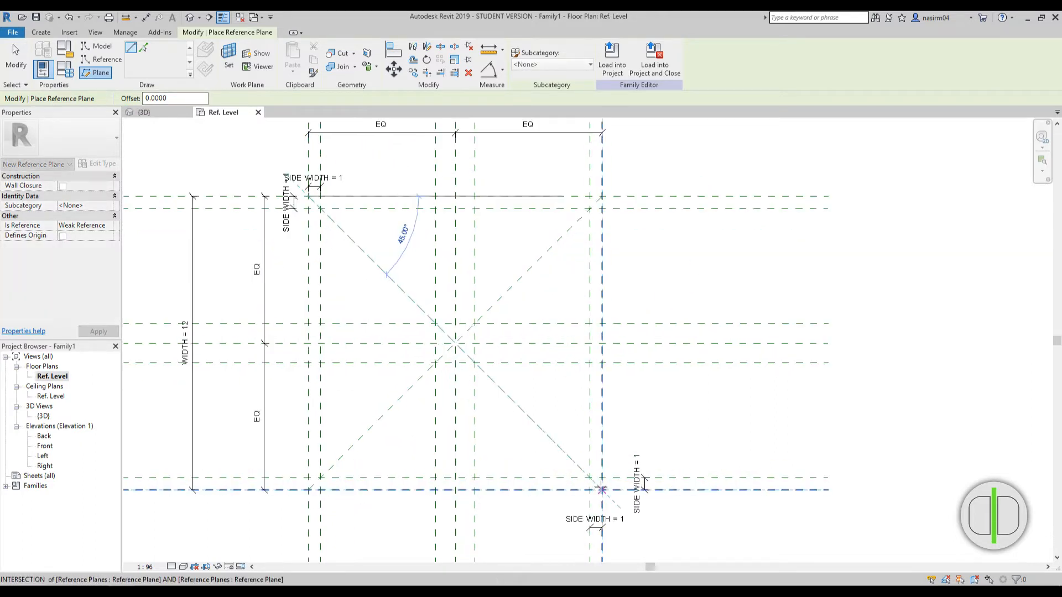
click(602, 490)
middle_drag(465, 348, 453, 415)
scroll(449, 416, up, 1)
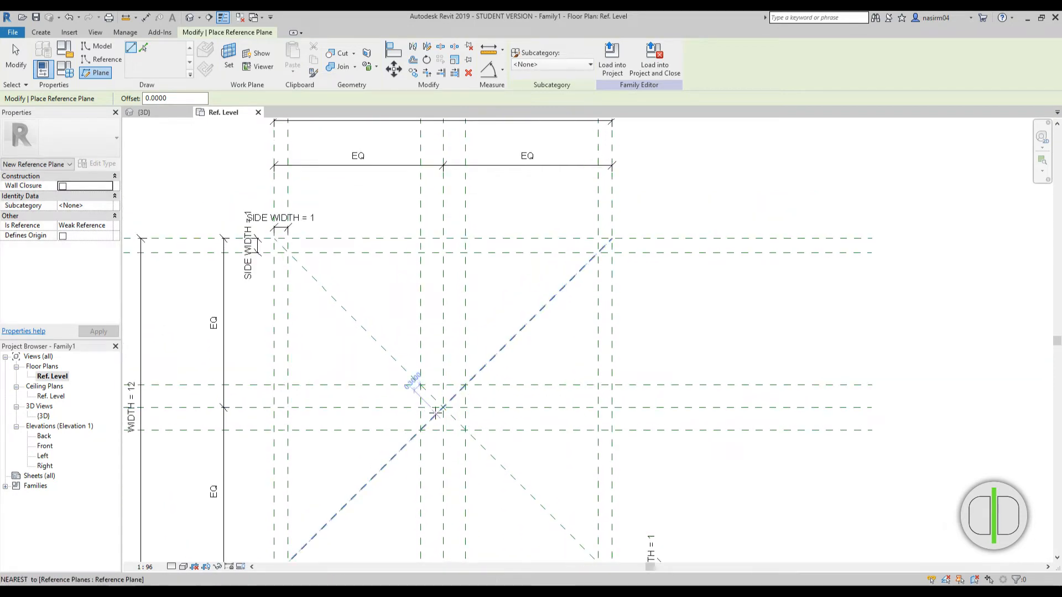
scroll(464, 362, down, 1)
scroll(482, 346, up, 1)
key(Escape)
Rotate a copy of the diagonal plane through the upper-right corner clockwise by about 19° around the grid center
click(502, 347)
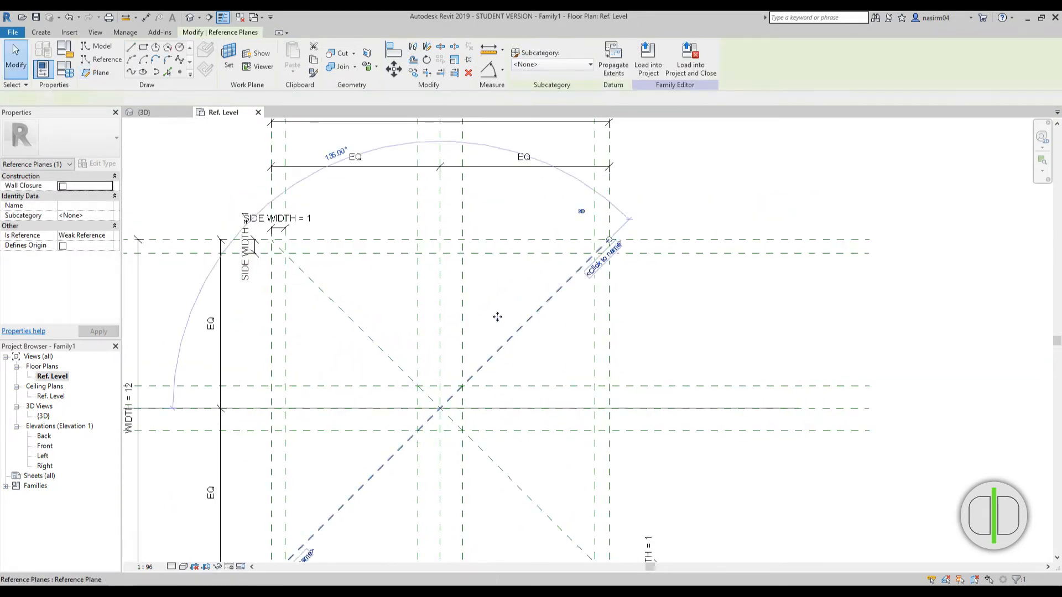
click(427, 60)
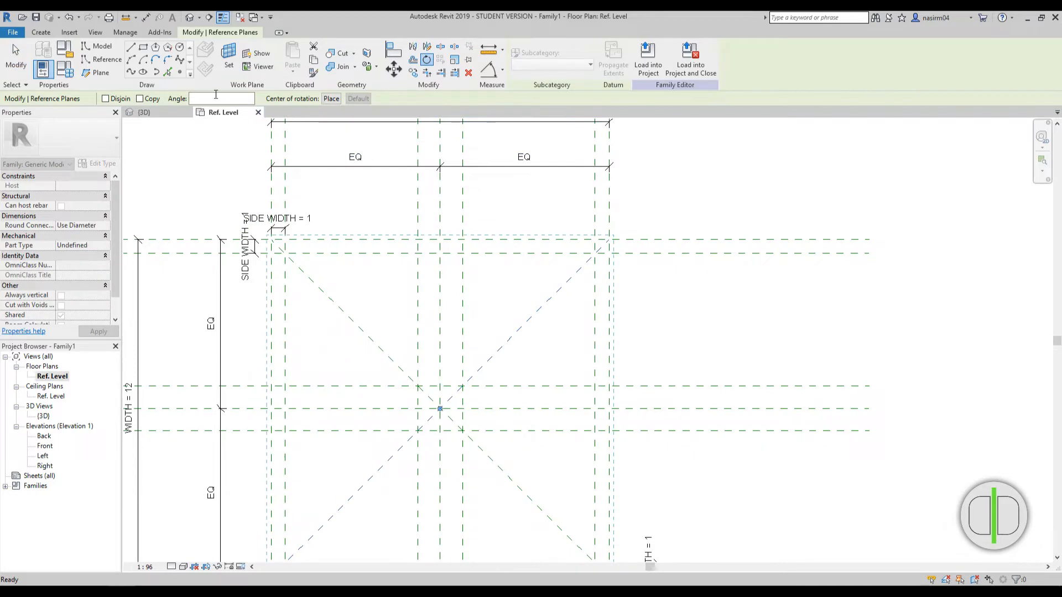
click(139, 99)
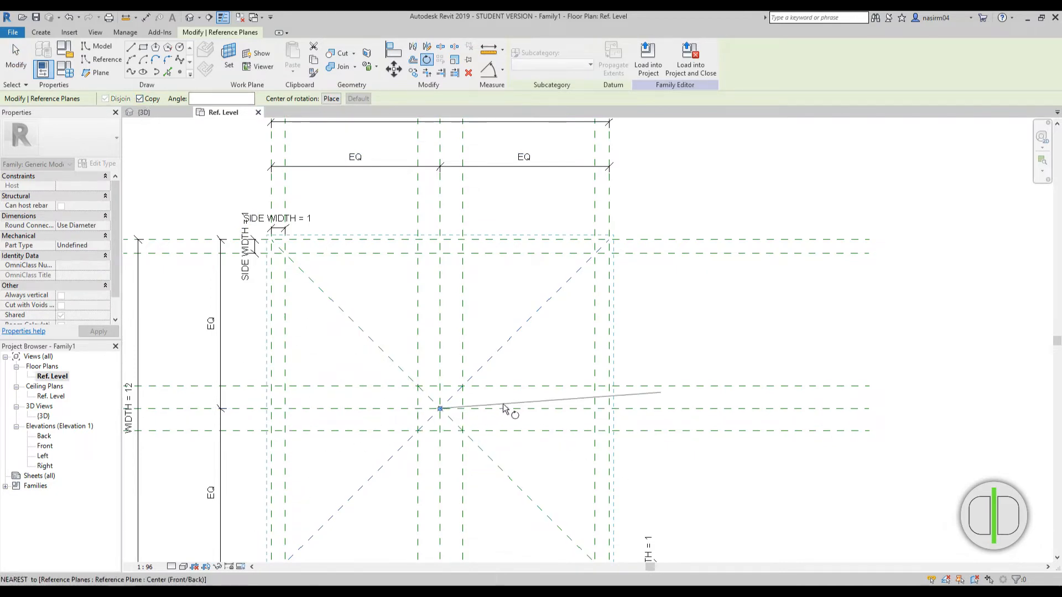
click(536, 315)
scroll(538, 332, up, 1)
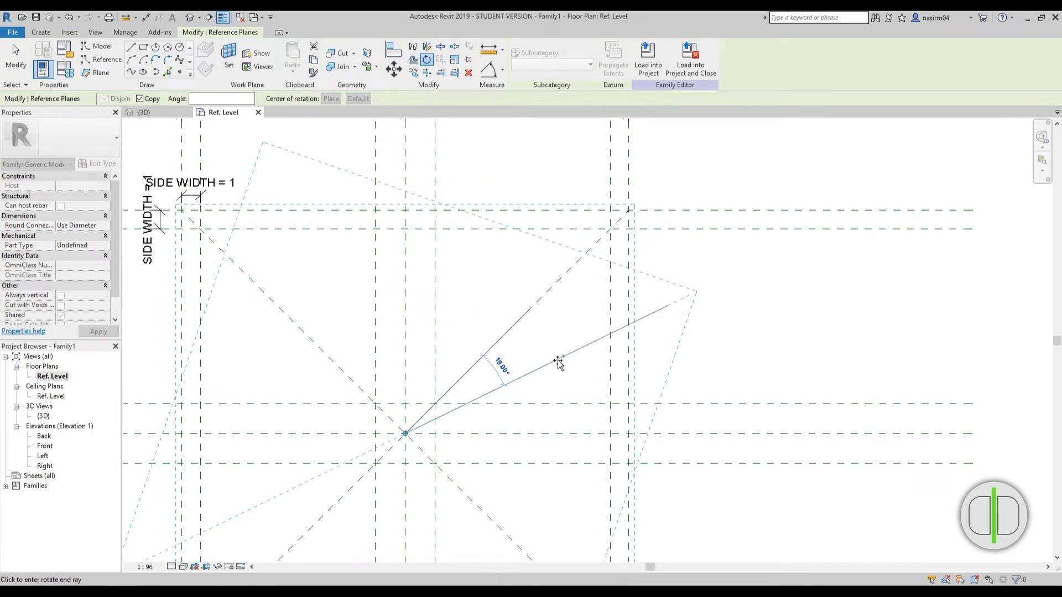
click(559, 362)
scroll(540, 398, up, 1)
key(Escape)
click(520, 374)
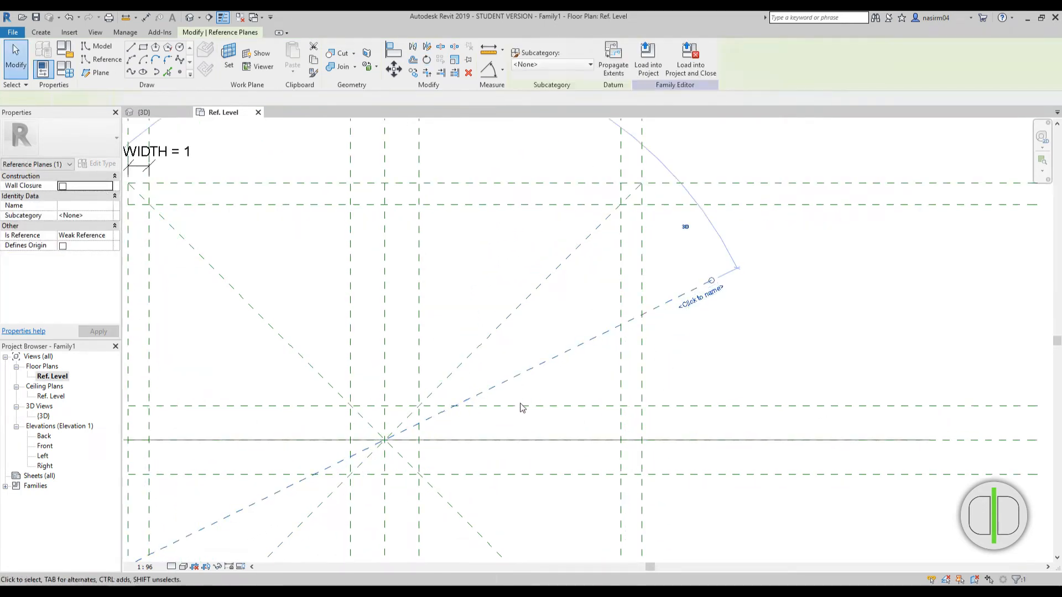
middle_drag(522, 406, 551, 396)
key(Escape)
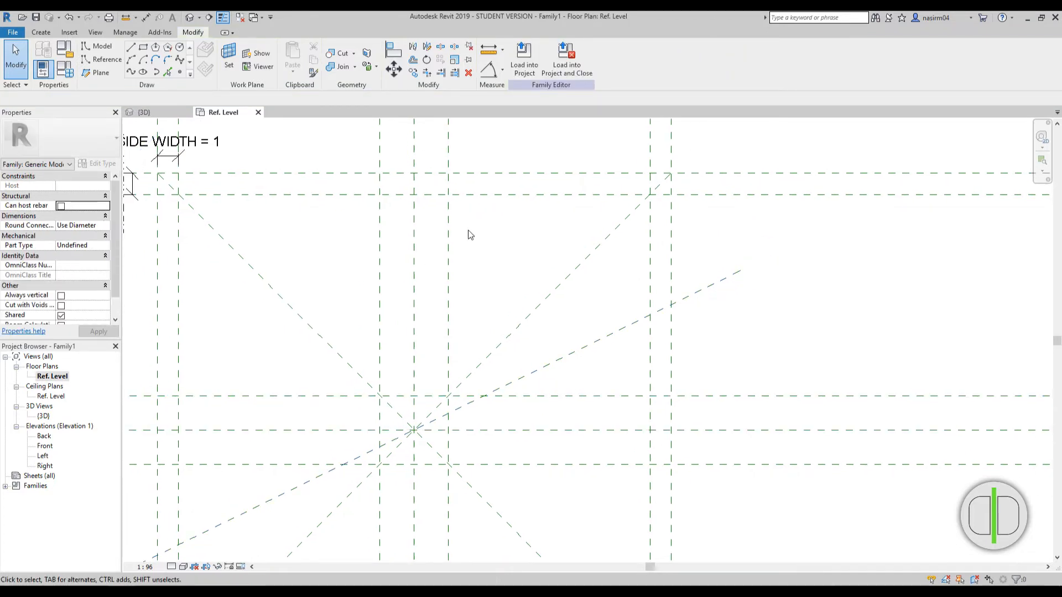
Add an angular dimension between the rotated reference plane and the horizontal center plane
key(d)
key(i)
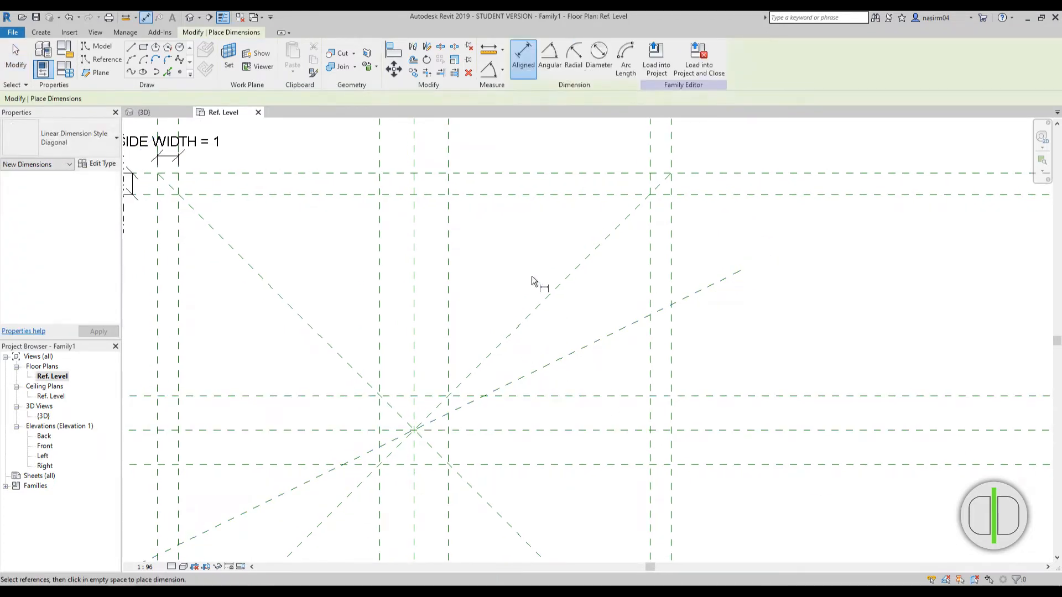
click(549, 55)
click(550, 365)
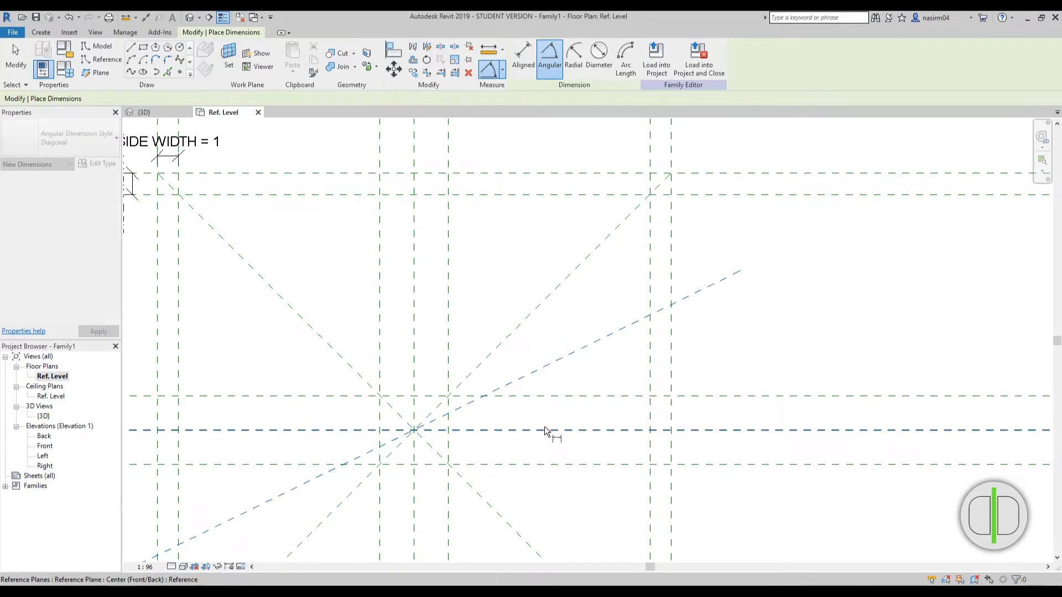
click(550, 430)
scroll(547, 422, up, 1)
click(547, 423)
key(Escape)
key(Escape)
Set the angle between the rotated reference plane and the horizontal center plane to 22.5°
click(608, 328)
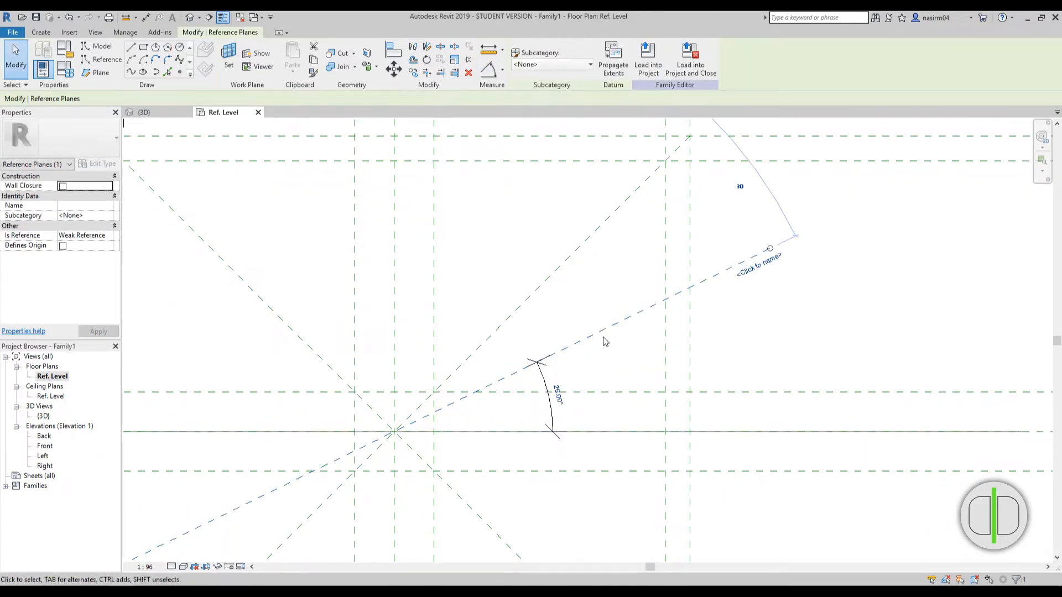
click(556, 397)
text(22.5)
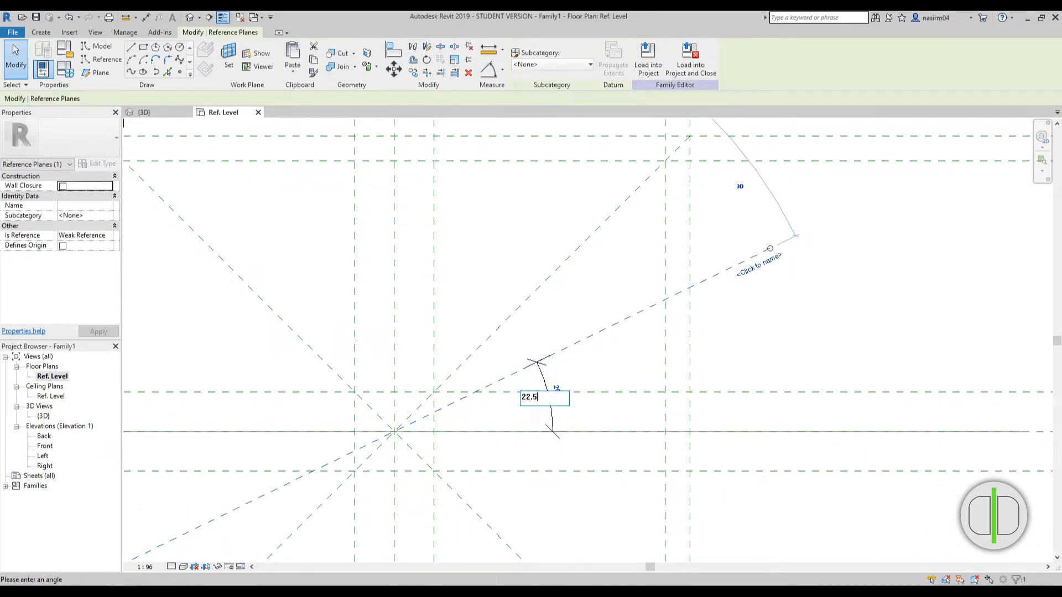
key(Return)
click(575, 317)
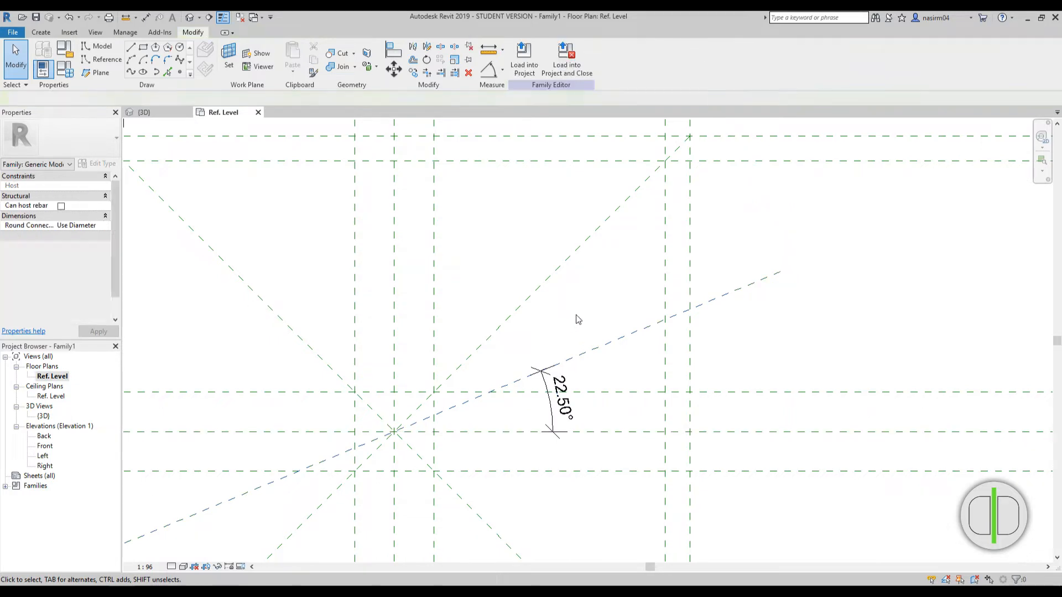
Mirror a copy of the 22.5° reference plane across the diagonal plane running to the grid's upper-right corner
scroll(576, 327, down, 1)
click(597, 343)
key(m)
key(m)
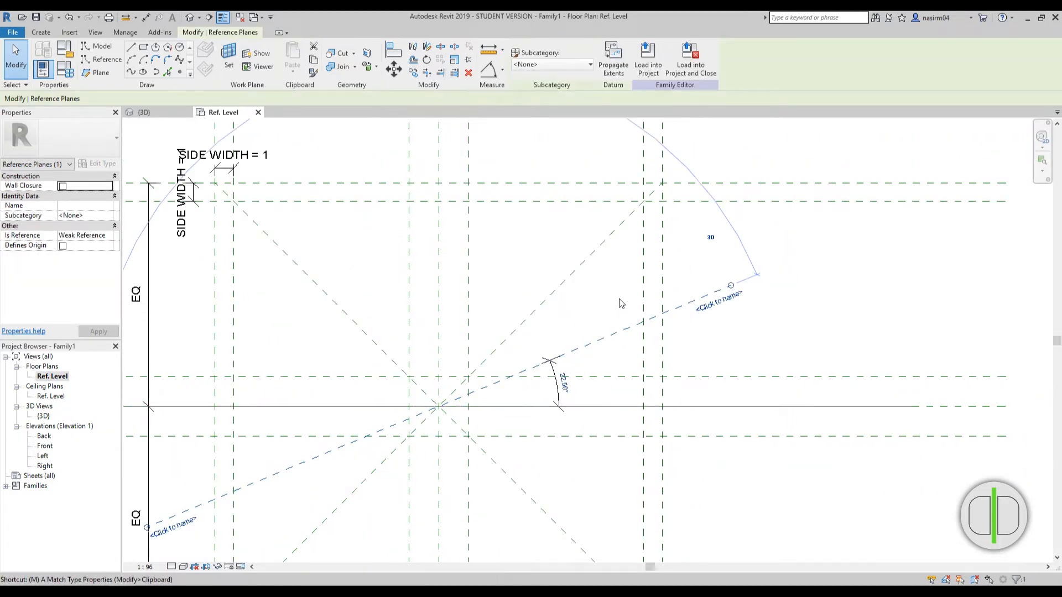
click(572, 275)
key(Escape)
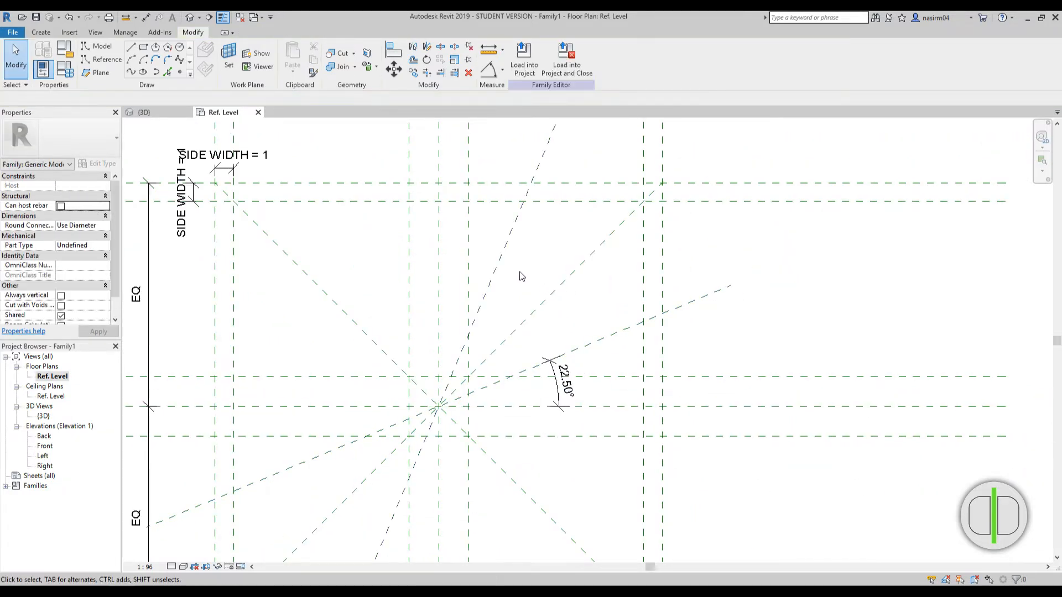
scroll(561, 283, down, 1)
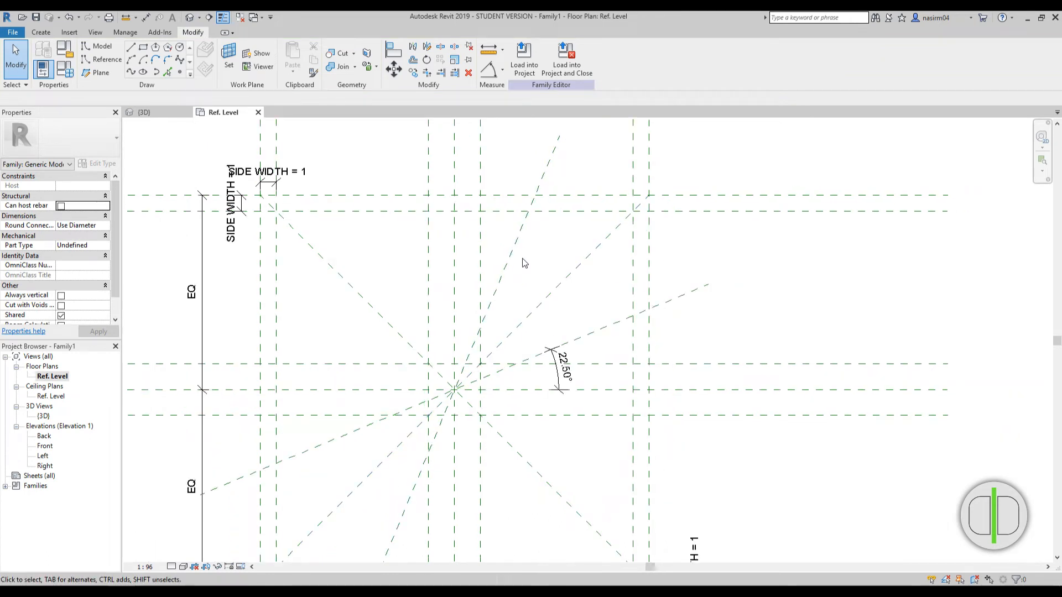
Mirror copies of both angled planes flanking the upper-right diagonal across the vertical center plane
click(520, 275)
key(Escape)
click(507, 281)
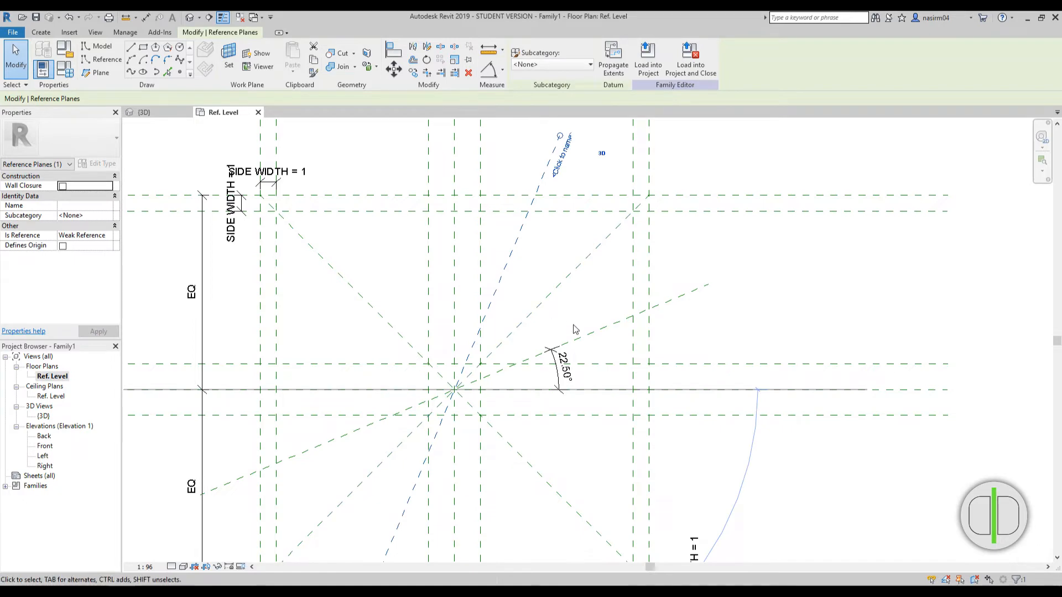
ctrl+click(587, 336)
key(m)
key(m)
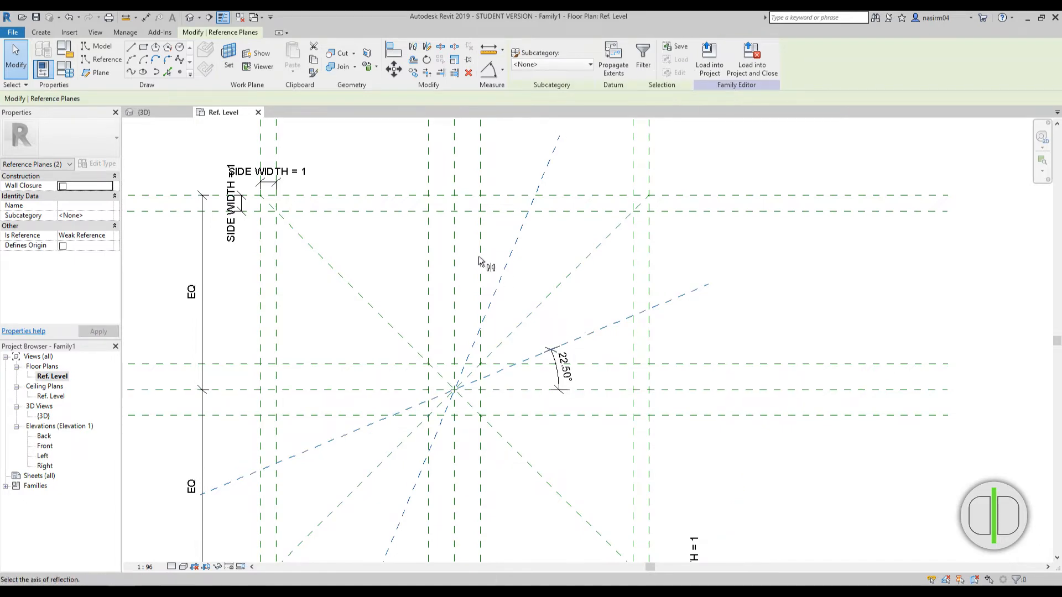
click(454, 254)
click(360, 245)
scroll(498, 313, down, 2)
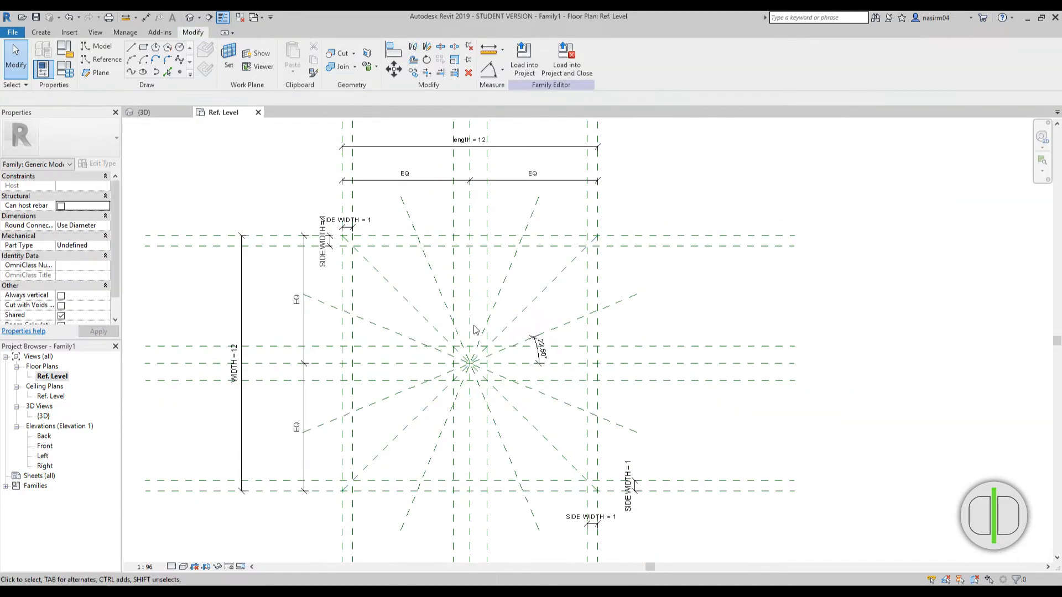
scroll(420, 293, up, 3)
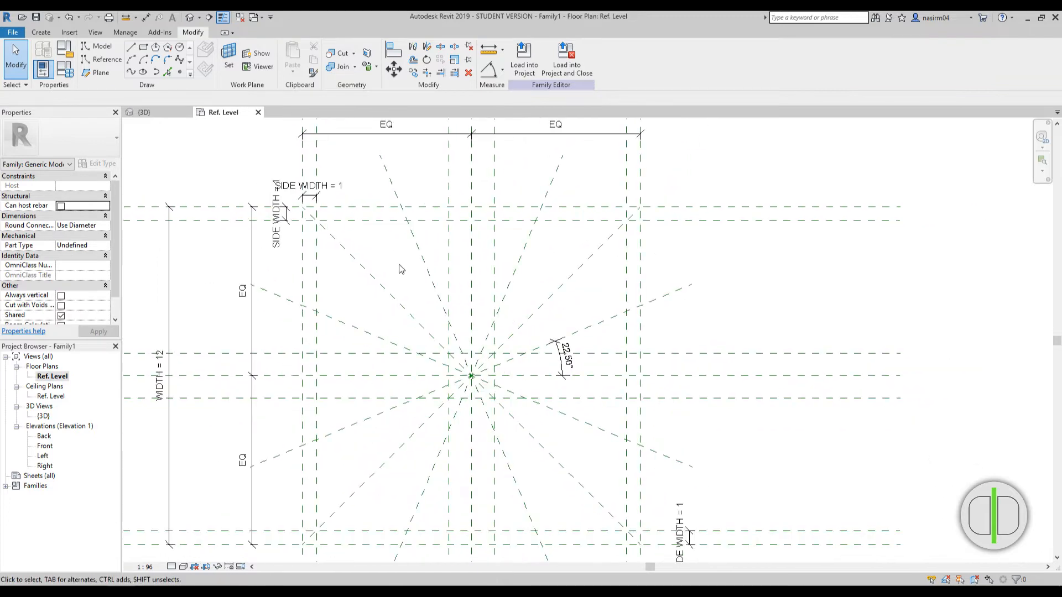
middle_drag(430, 276, 418, 303)
scroll(418, 284, down, 1)
key(ctrl+s)
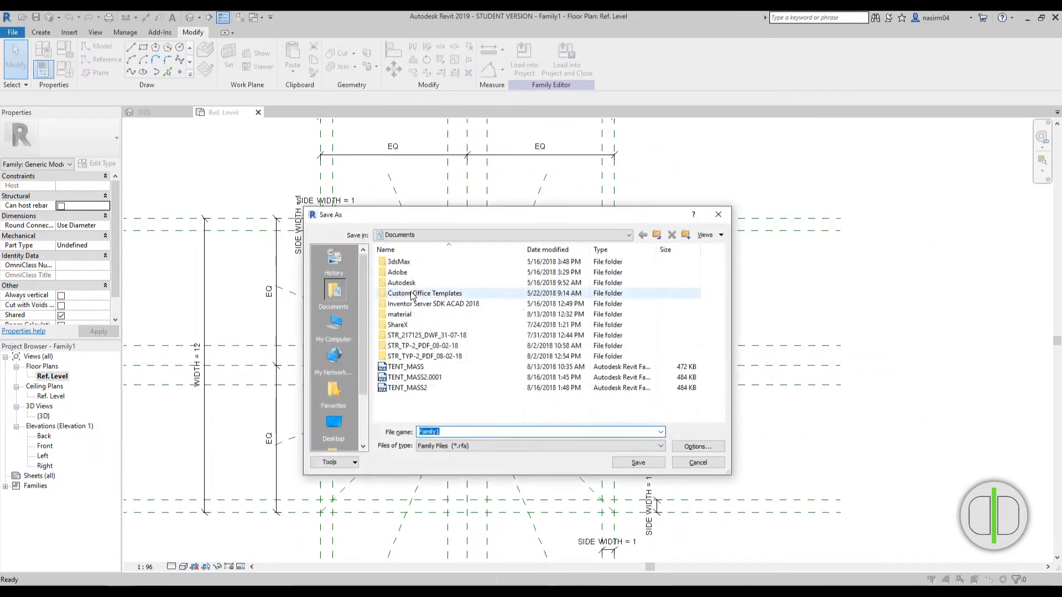
key(Escape)
middle_drag(415, 287, 446, 273)
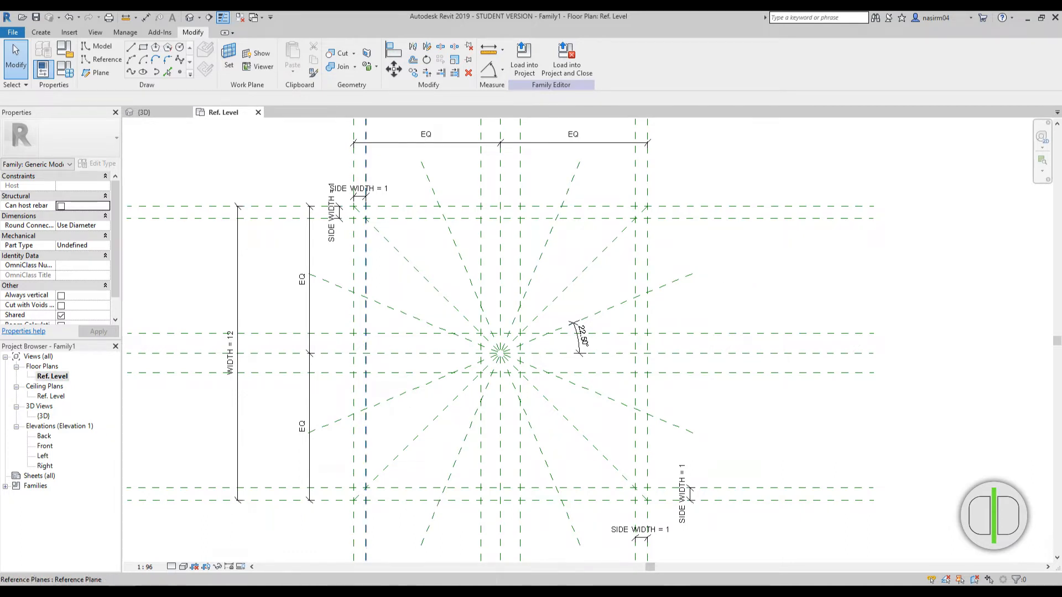
In the Front elevation, create a horizontal reference plane offset 0.5 above the Ref. Level line
double_click(44, 446)
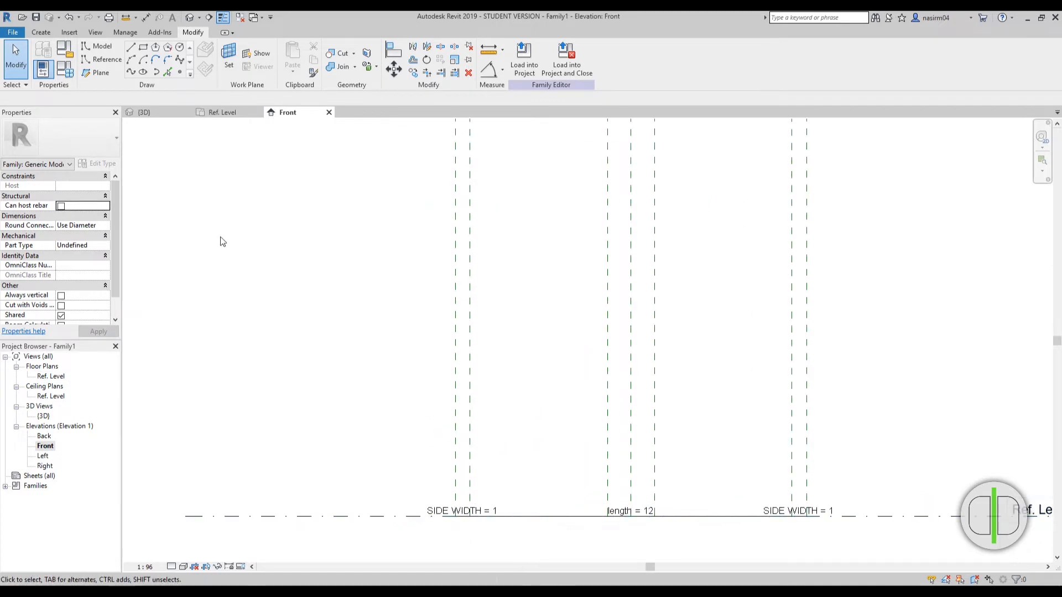
click(95, 73)
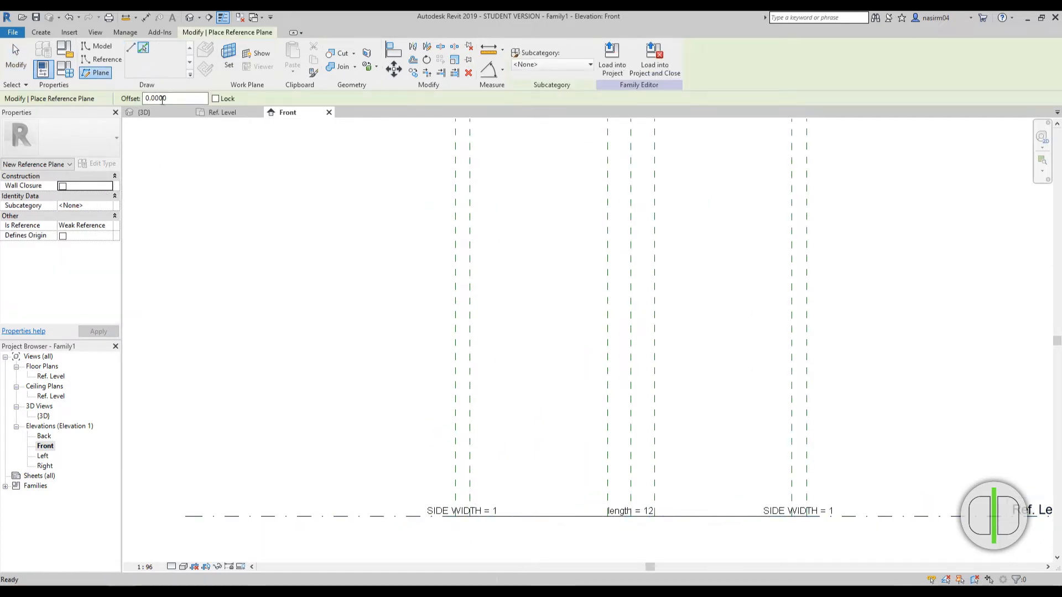
key(BackSpace)
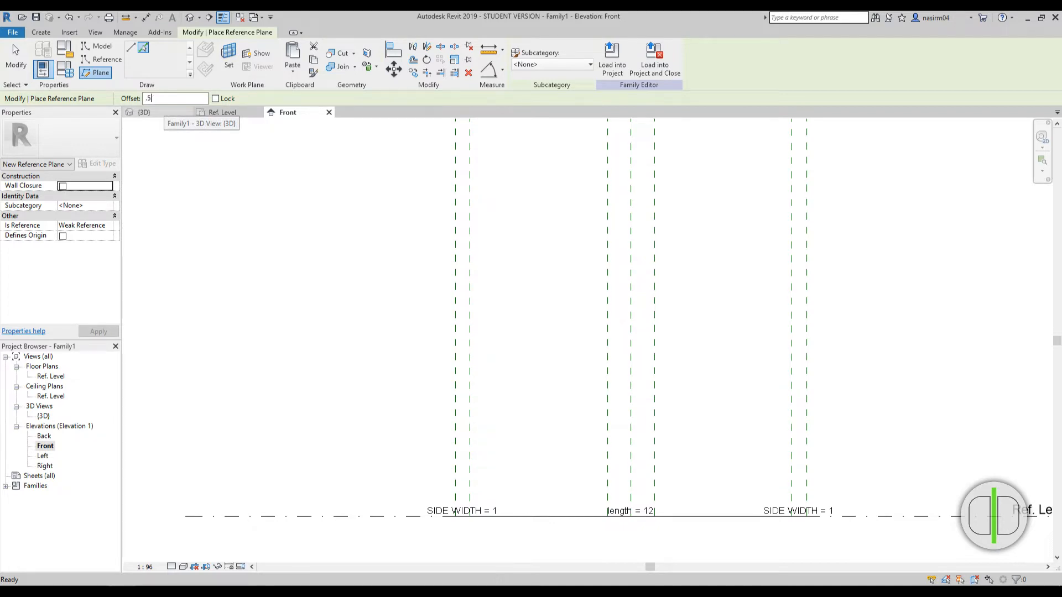
text(.5)
key(Return)
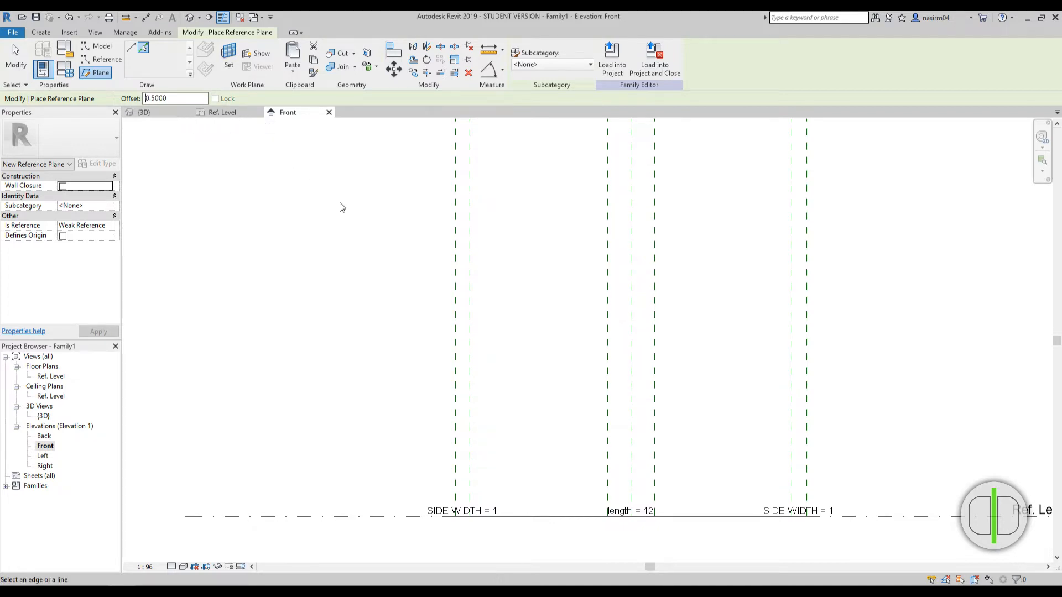
click(385, 515)
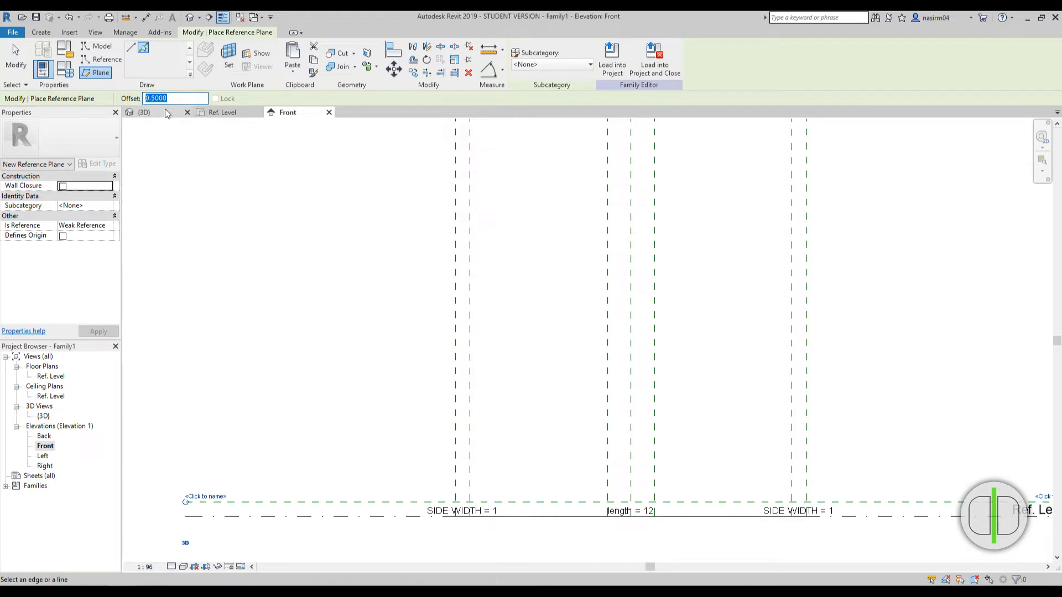
Create two more horizontal reference planes offset 3 and 15 above the Ref. Level line
text(3)
key(Return)
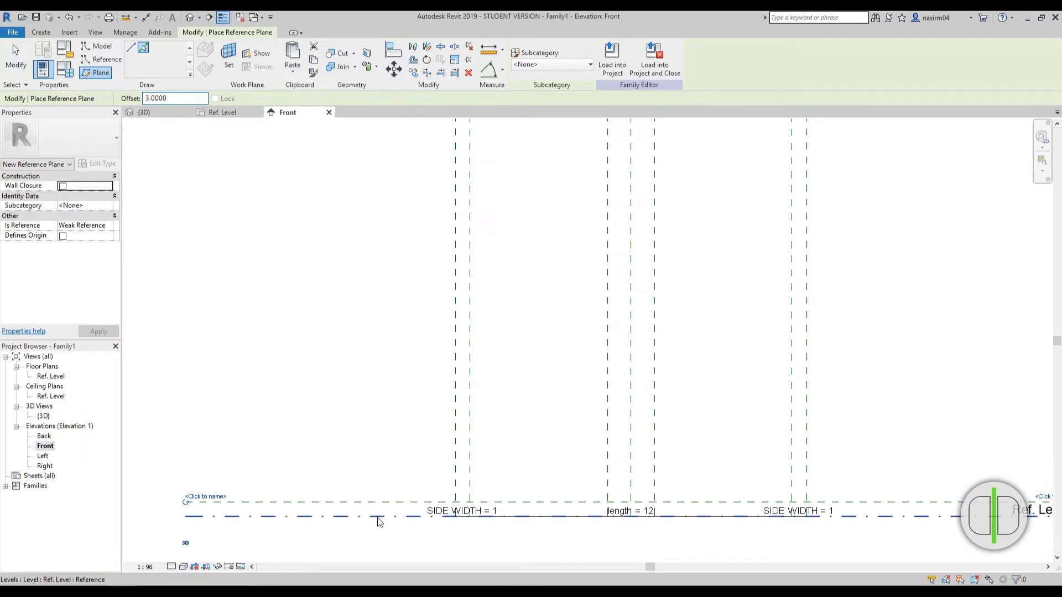
click(378, 518)
drag(172, 98, 127, 107)
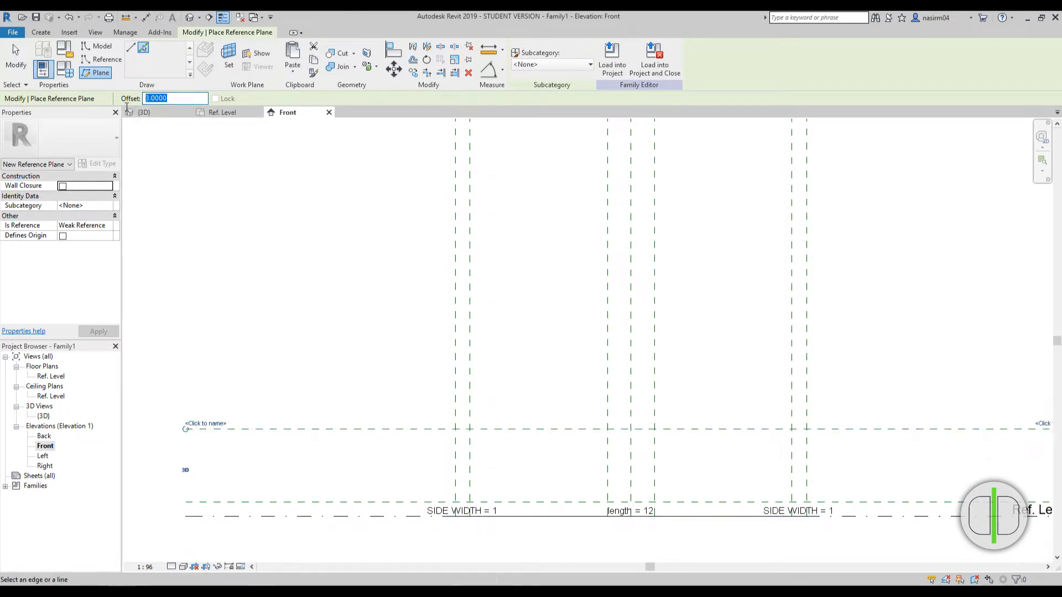
text(15)
key(Return)
scroll(400, 479, down, 2)
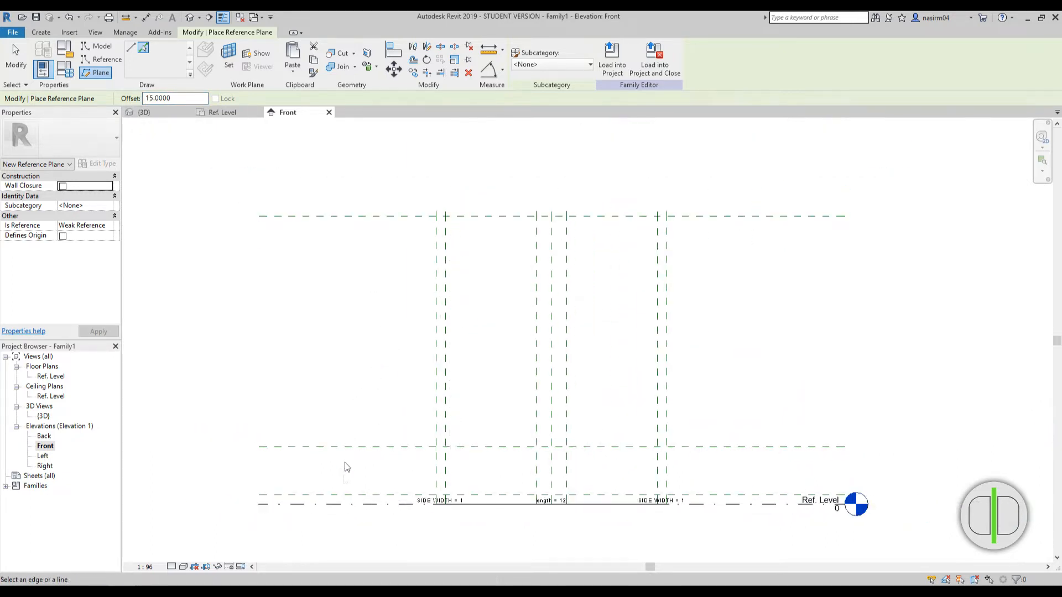
key(Escape)
Name the lowest horizontal reference plane BOTTOM and the one directly above it MIDDLE
click(347, 494)
scroll(349, 487, up, 1)
click(277, 492)
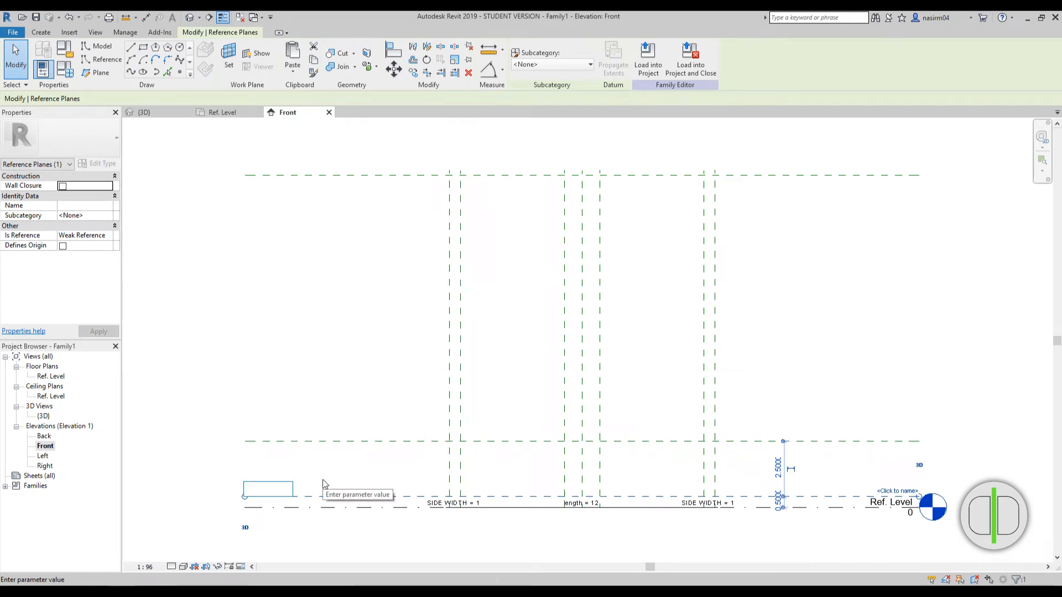
text(LOW)
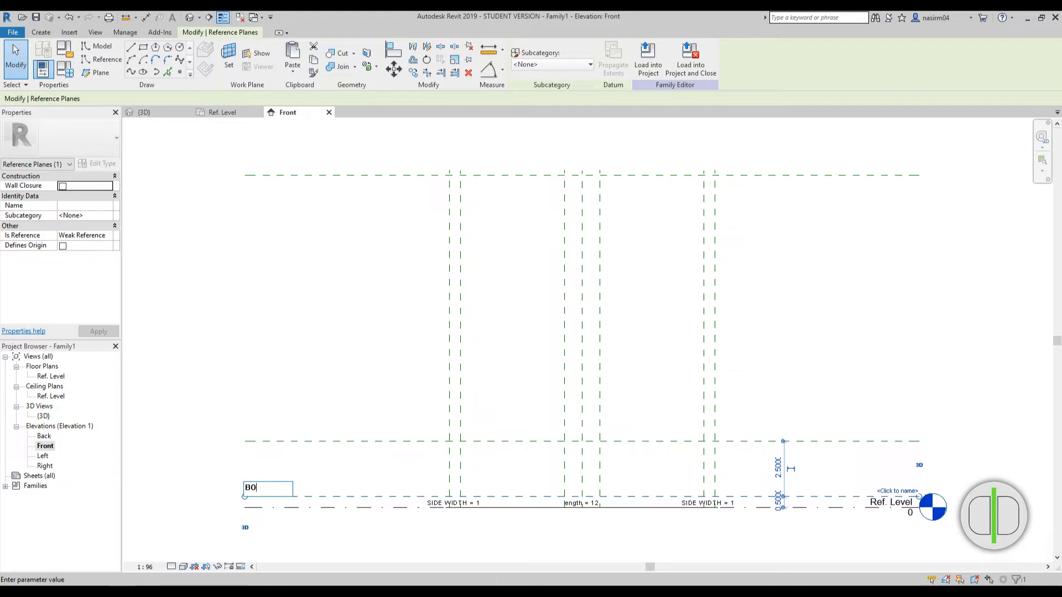
key(Return)
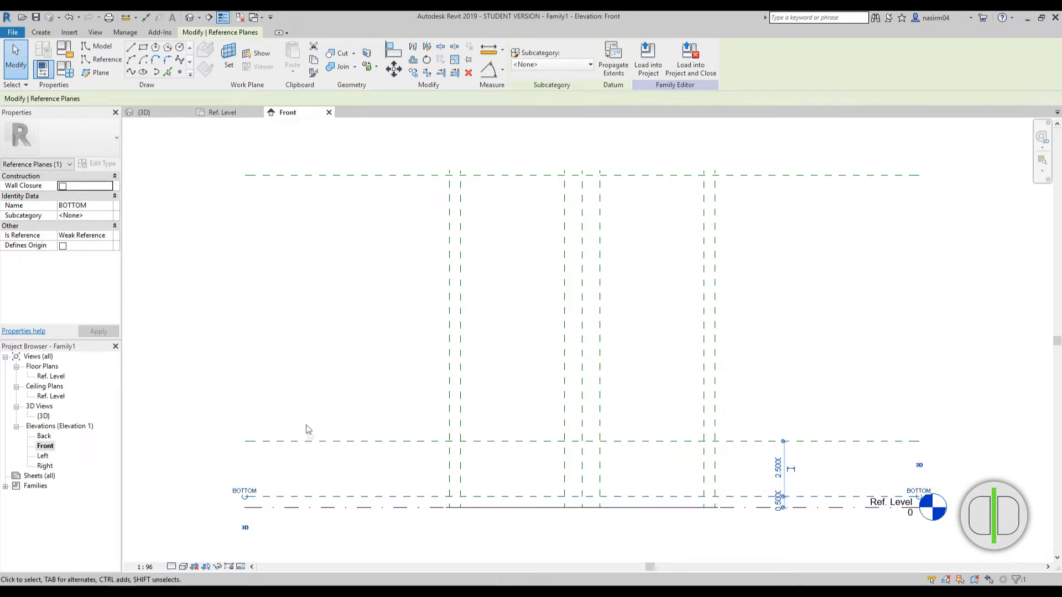
click(309, 441)
click(270, 434)
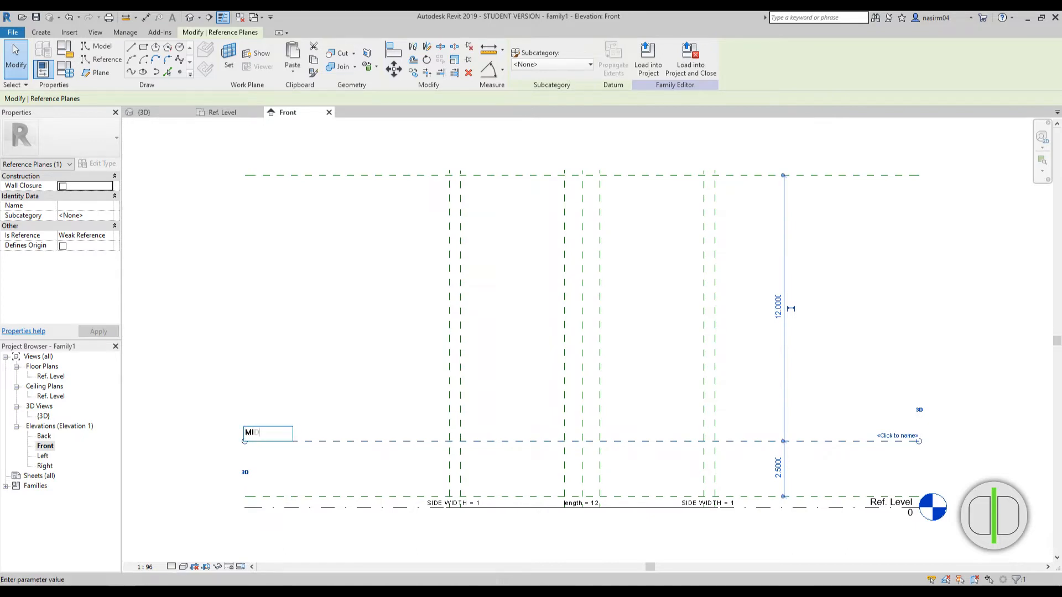
key(Return)
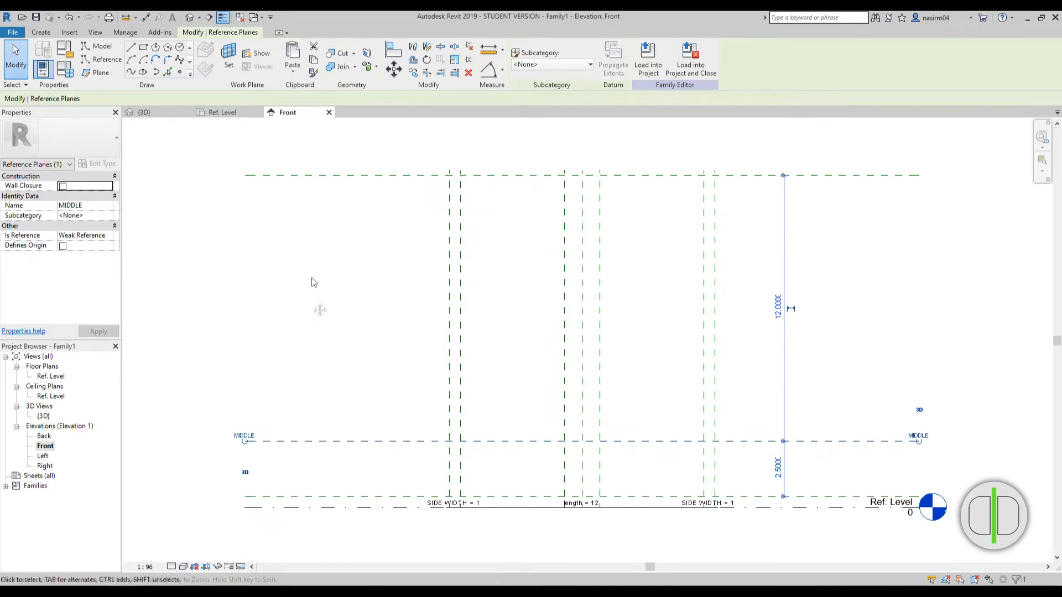
Name the uppermost horizontal reference plane TOP
middle_drag(313, 282, 354, 477)
scroll(354, 477, up, 1)
click(331, 361)
click(307, 356)
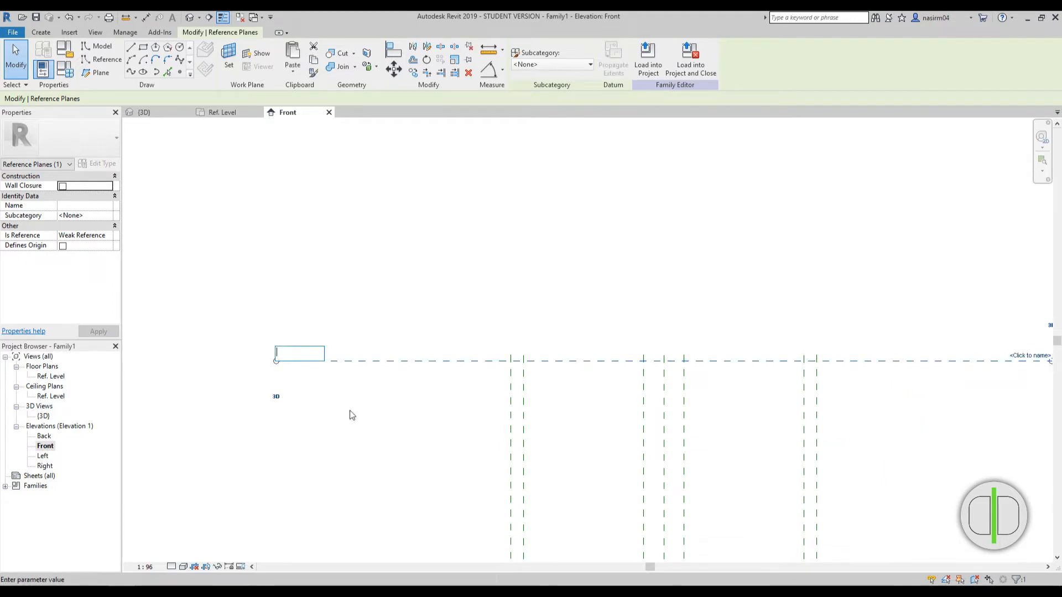
key(Return)
scroll(297, 256, down, 4)
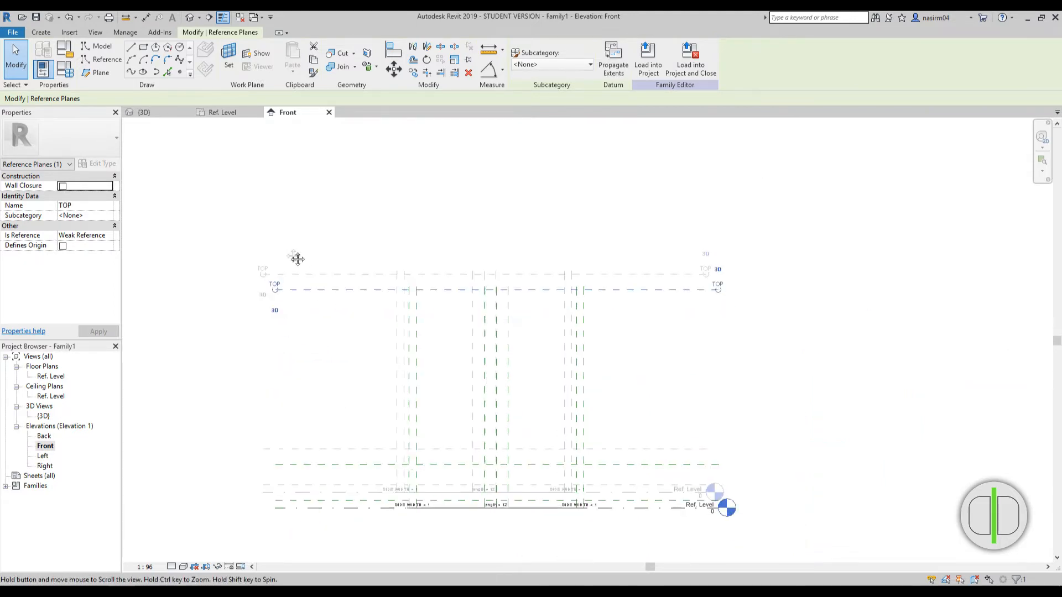
key(Escape)
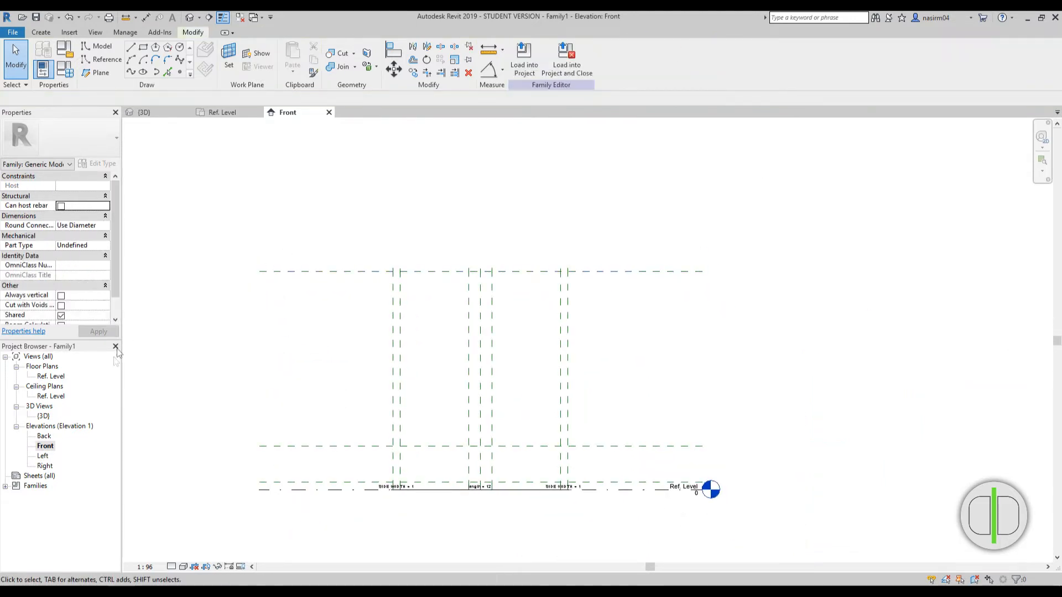
In the Ref. Level plan, place reference points along the grid's upper side, alternating outer corners and center with inner-plane crossings of the angled planes
double_click(46, 376)
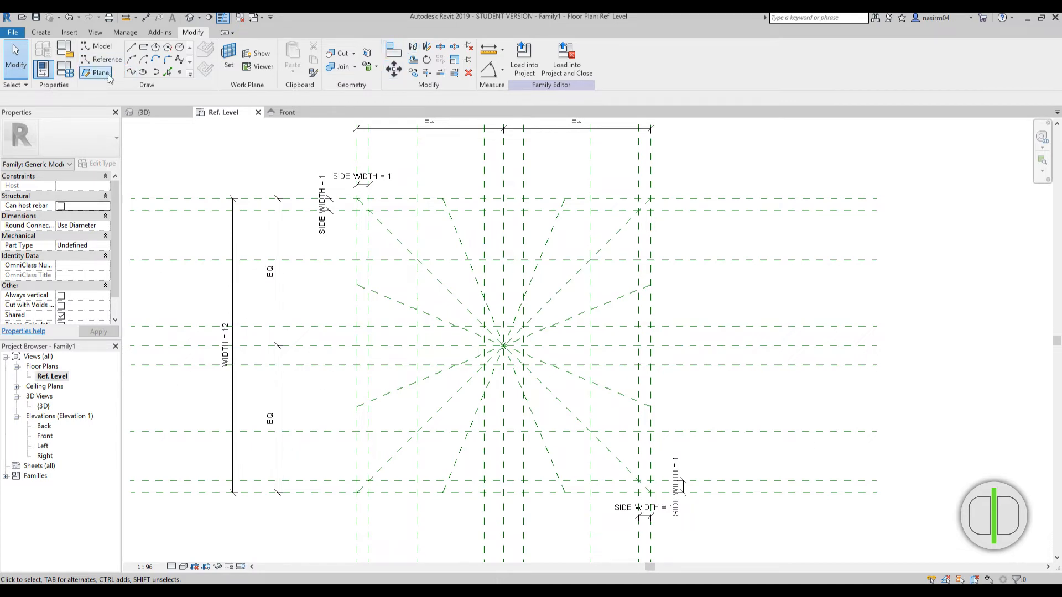
click(97, 46)
click(179, 72)
scroll(365, 237, up, 3)
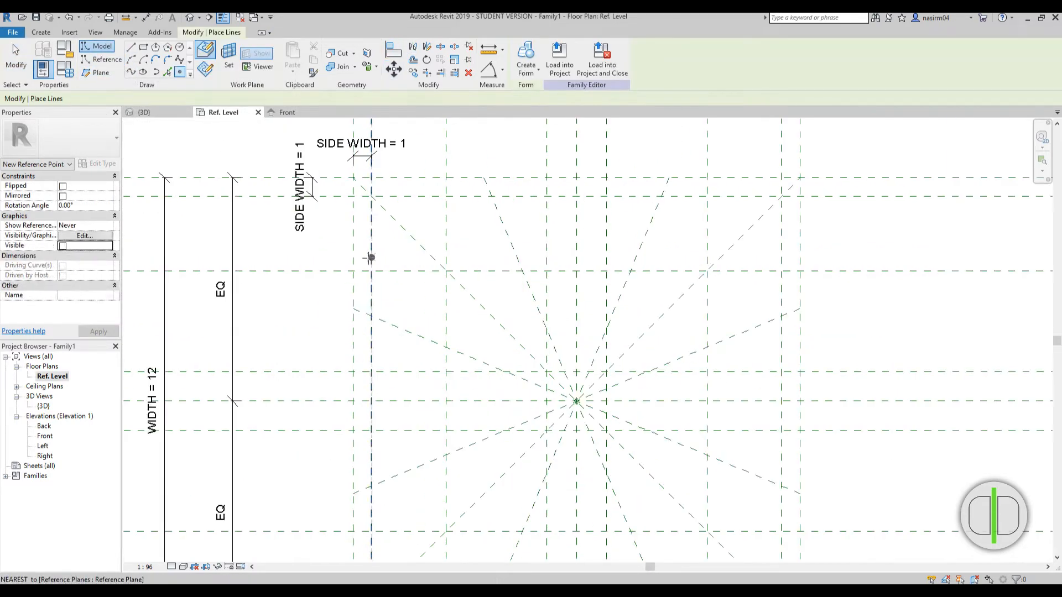
click(355, 177)
scroll(495, 218, up, 1)
middle_drag(495, 219, 375, 256)
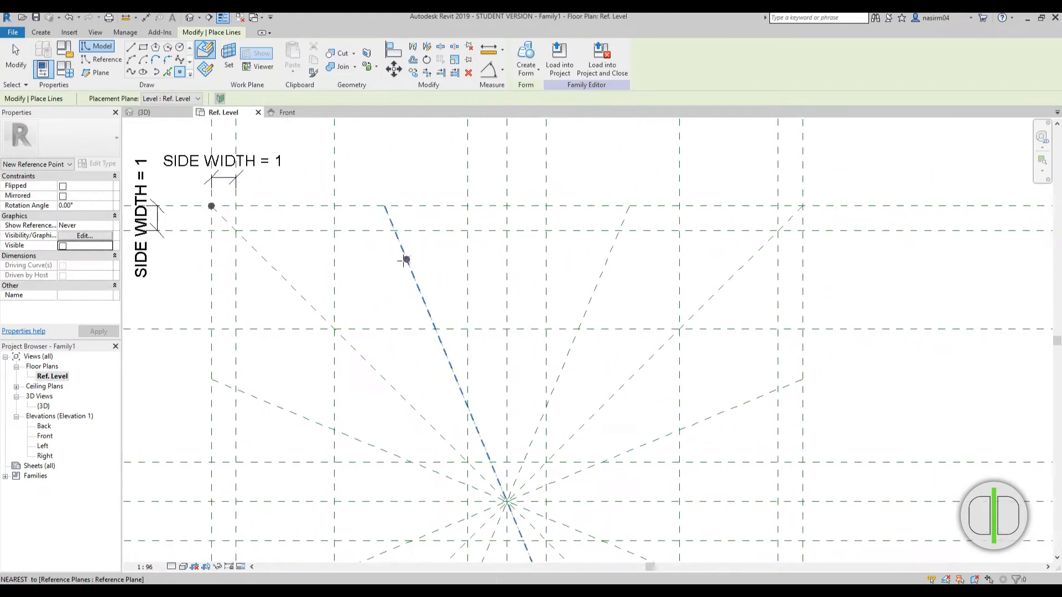
click(394, 231)
click(507, 206)
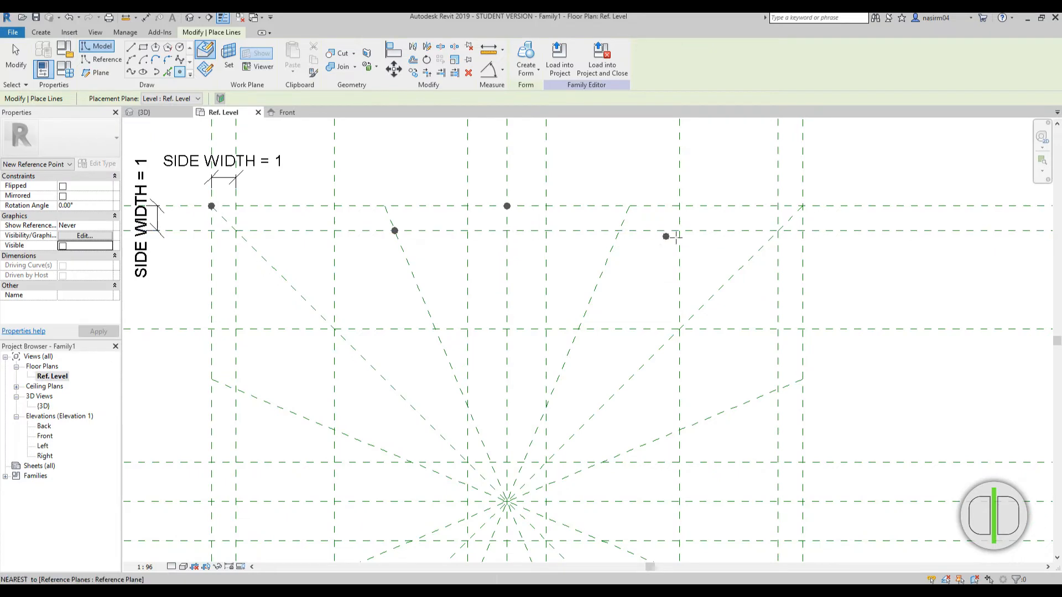
click(618, 231)
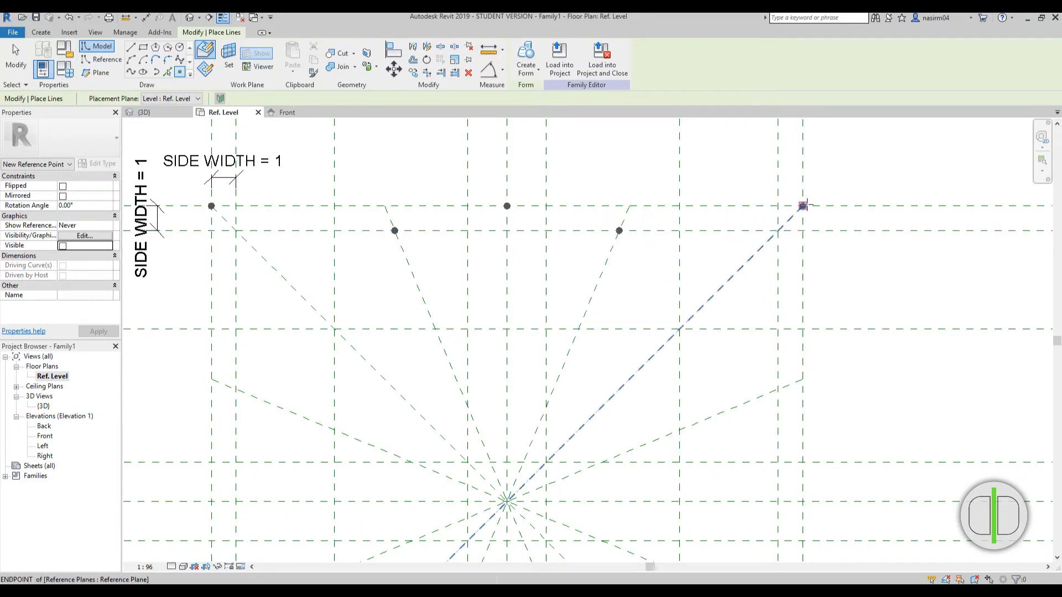
Place reference points down the grid's right side, at the outer plane's center crossing and the inner plane's crossings with the angled planes
scroll(779, 227, down, 3)
scroll(785, 270, up, 2)
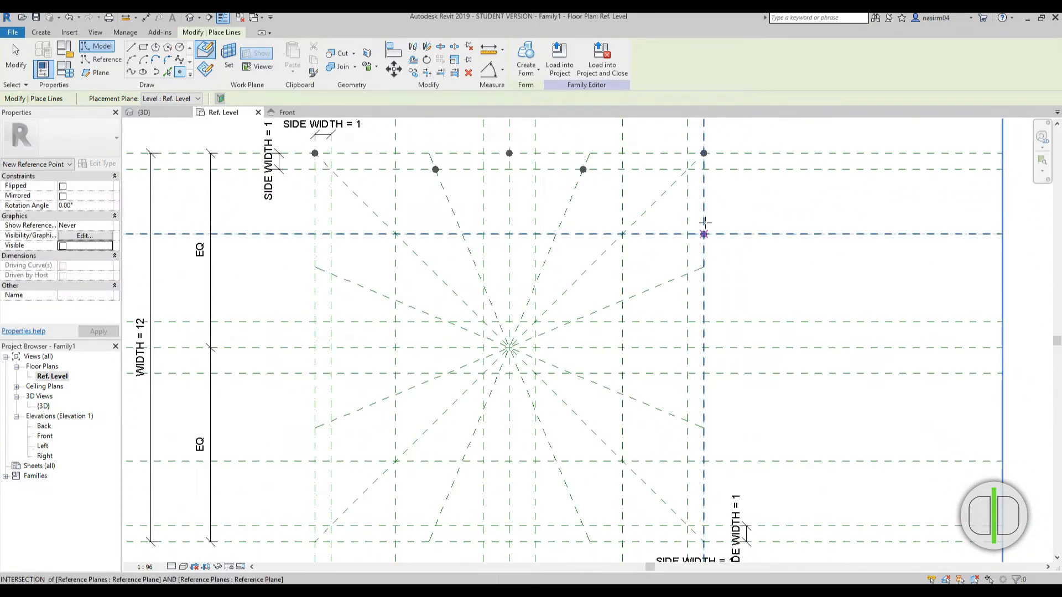
click(688, 274)
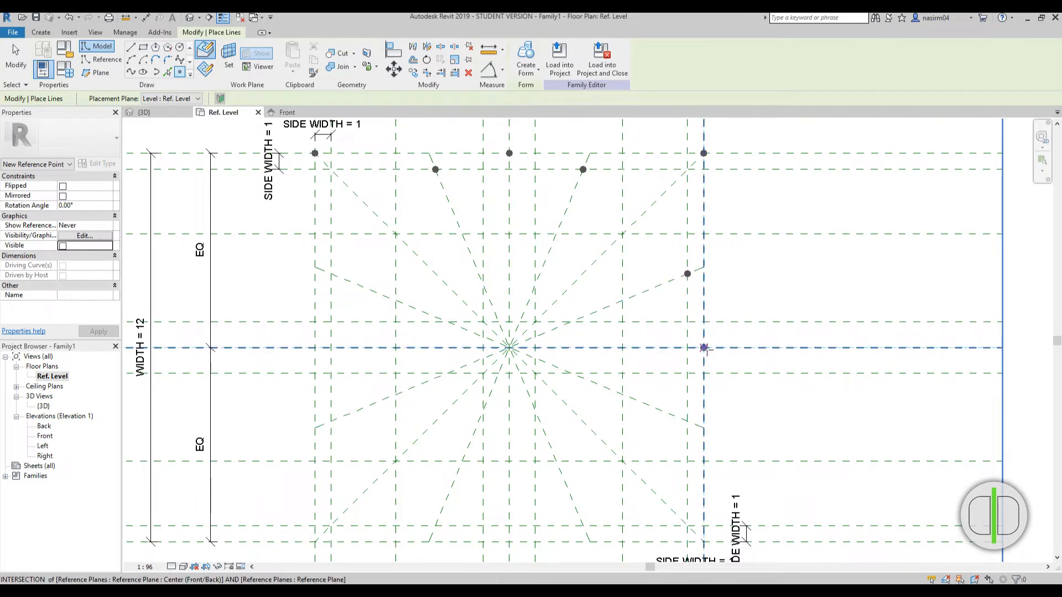
click(704, 348)
middle_drag(712, 402, 717, 289)
click(691, 308)
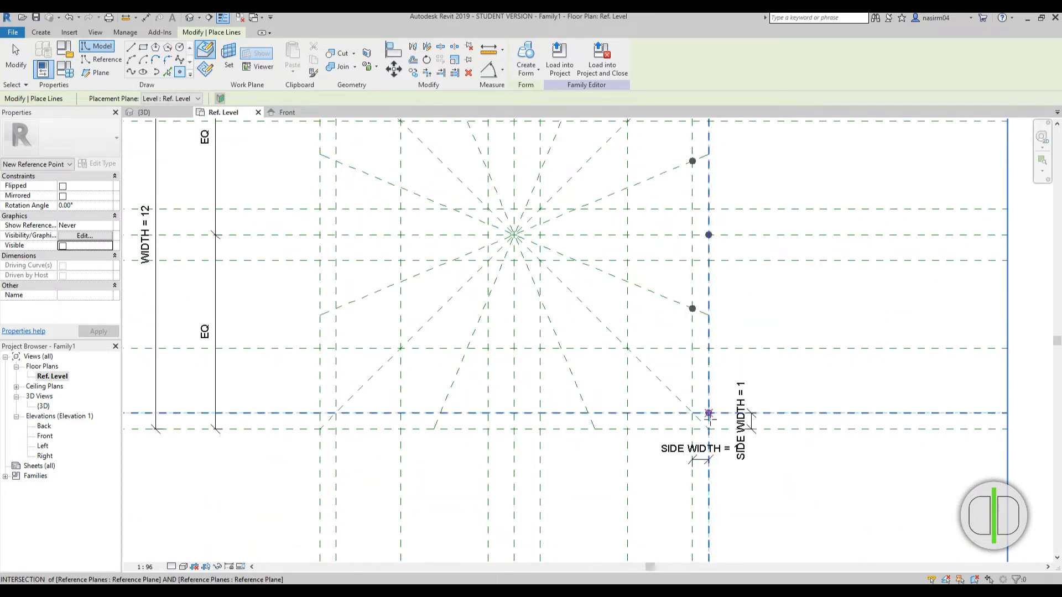
Place reference points along the grid's lower side, alternating outer corners and center with inner-plane crossings of the angled planes
middle_drag(590, 444, 620, 420)
click(618, 389)
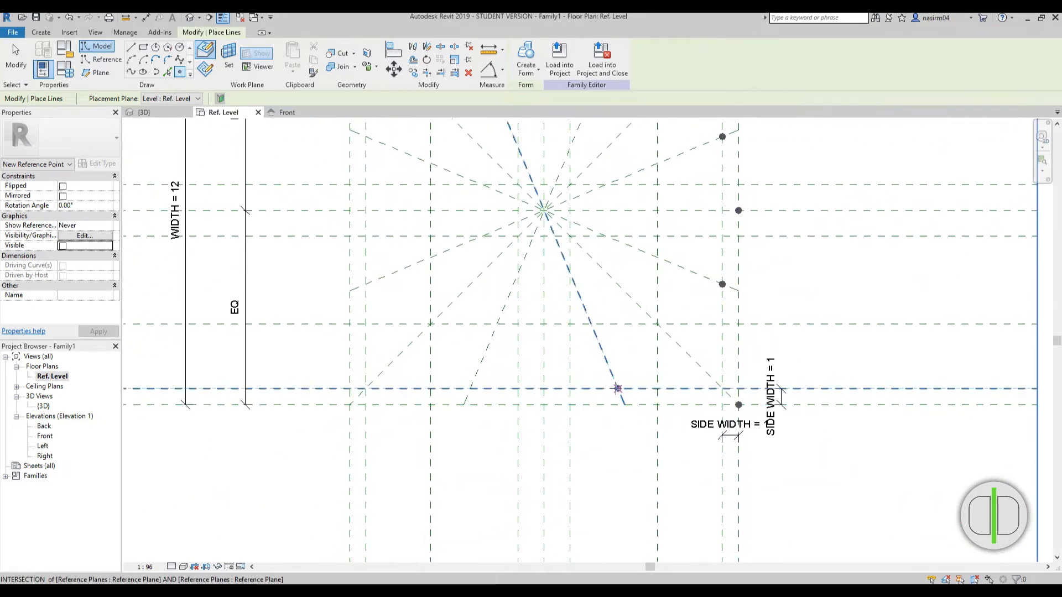
click(544, 406)
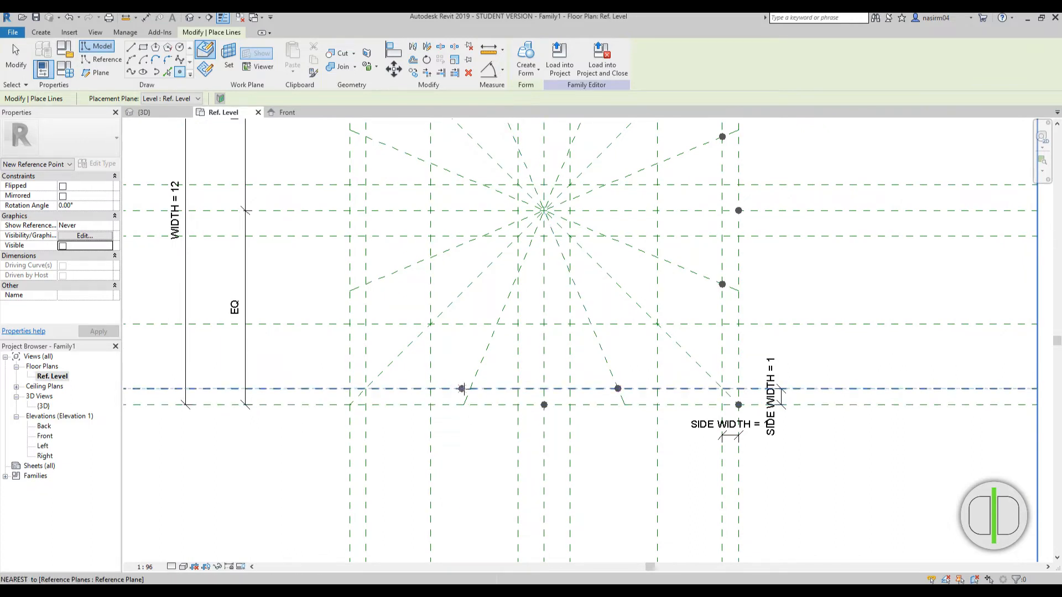
click(470, 388)
click(346, 405)
Place reference points up the grid's left side, at the outer center crossing and the two inner-plane crossings of the angled planes
middle_drag(343, 342, 416, 390)
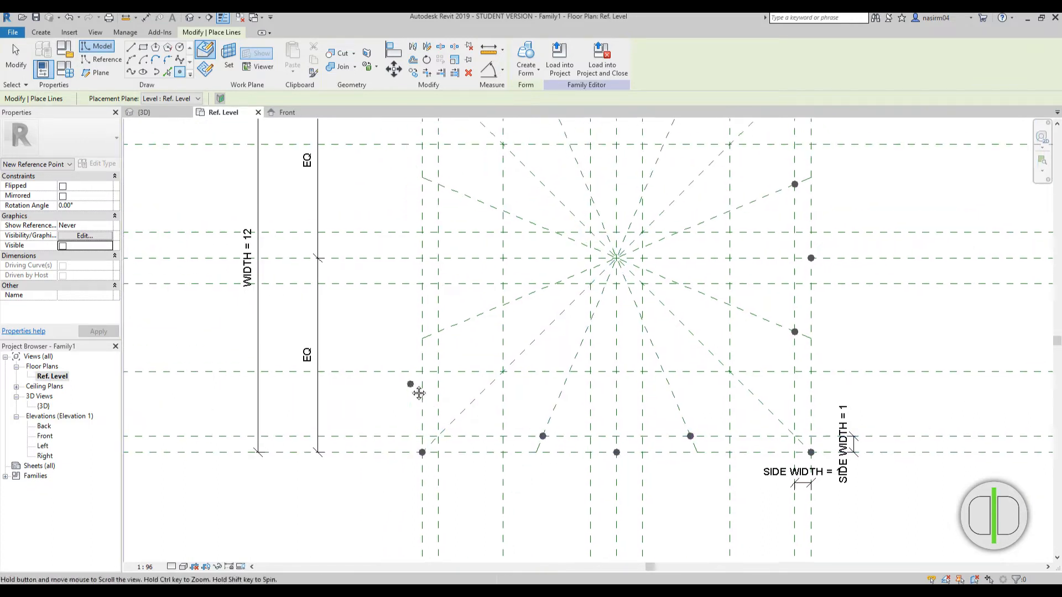
click(438, 332)
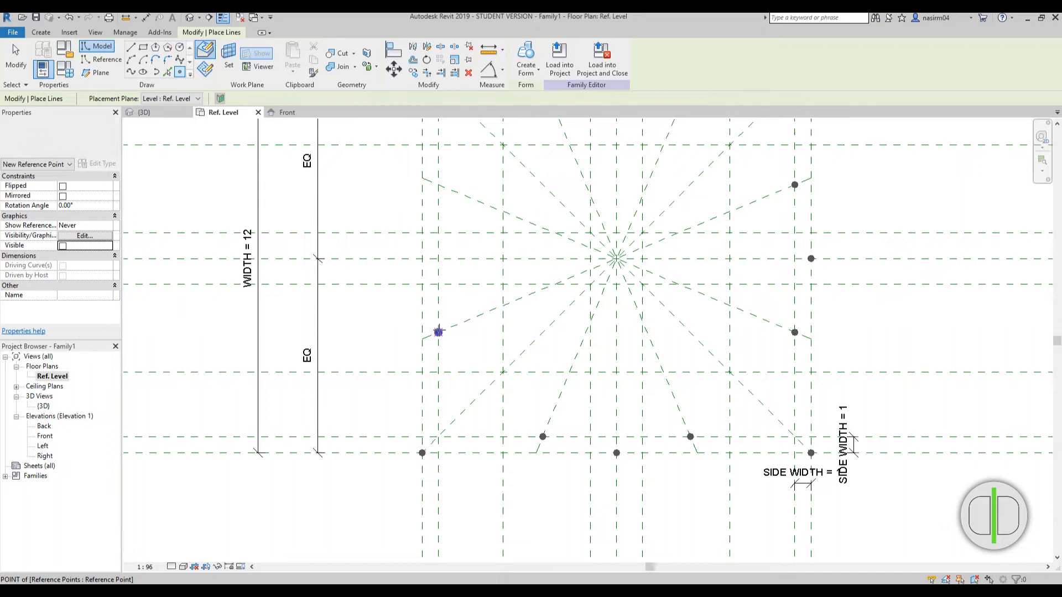
click(421, 258)
middle_drag(451, 254, 476, 356)
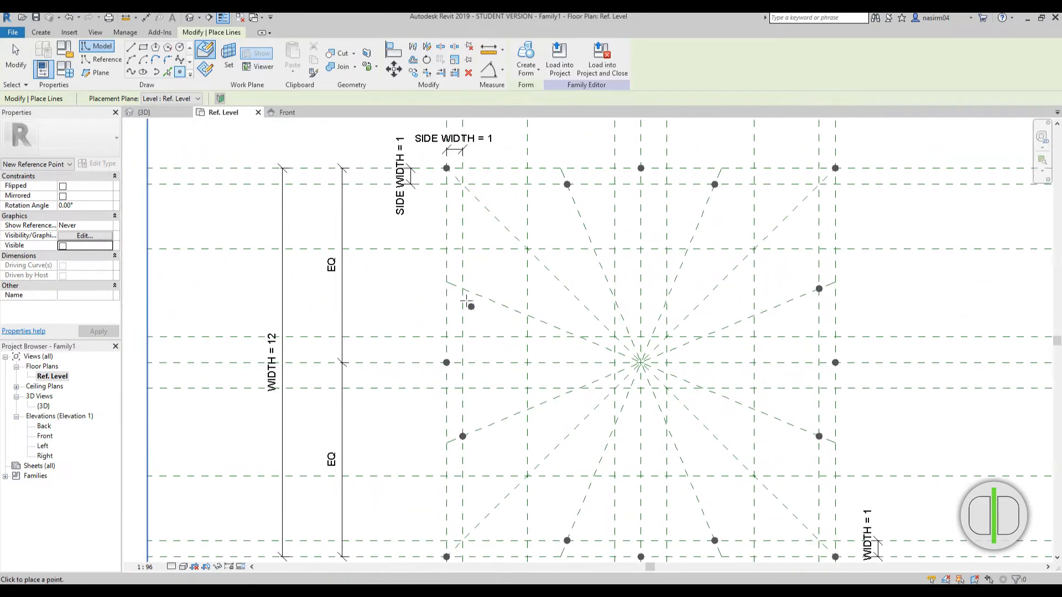
click(463, 289)
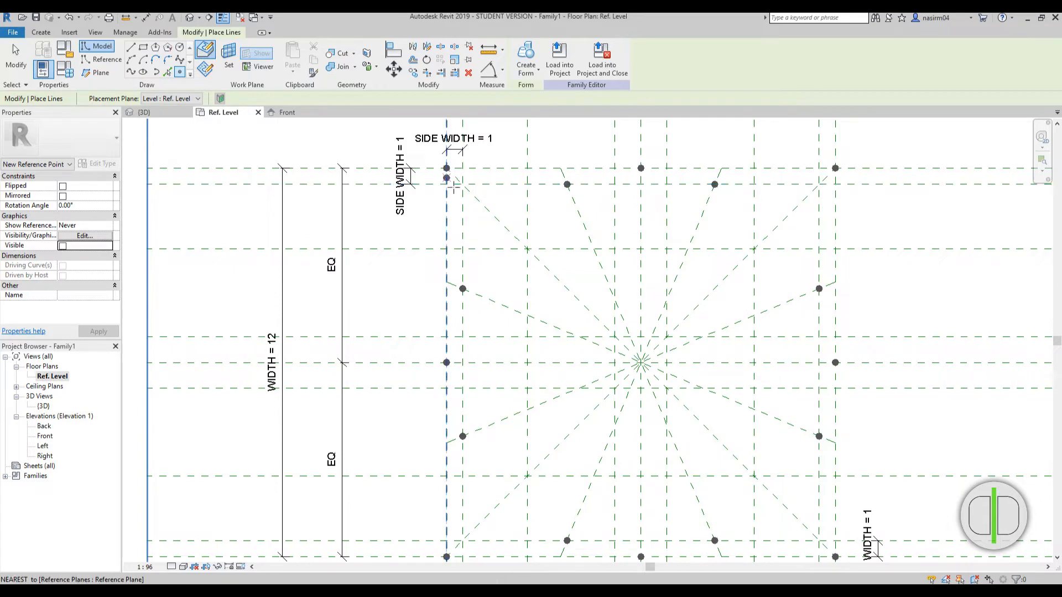
Place five reference points along the middle square's upper plane, at its corners, center and angled-plane crossings
scroll(453, 185, down, 1)
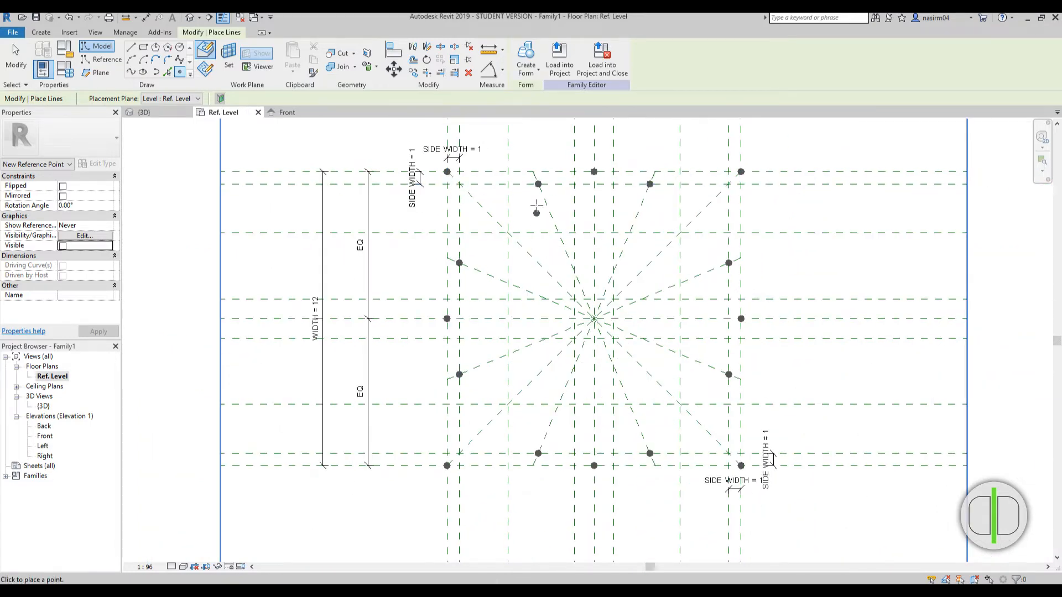
scroll(528, 239, up, 1)
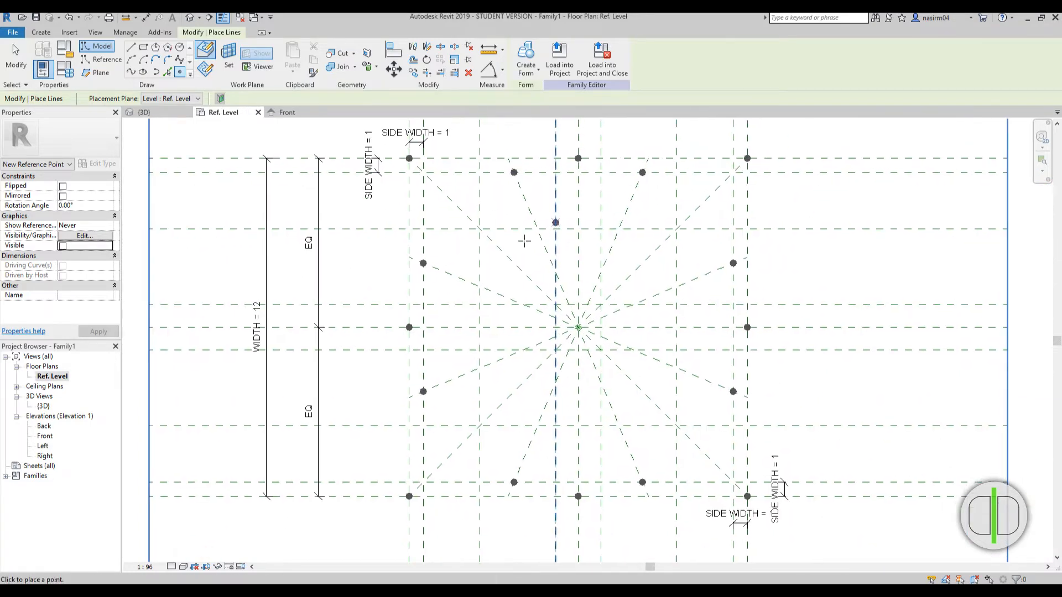
middle_drag(547, 256, 535, 254)
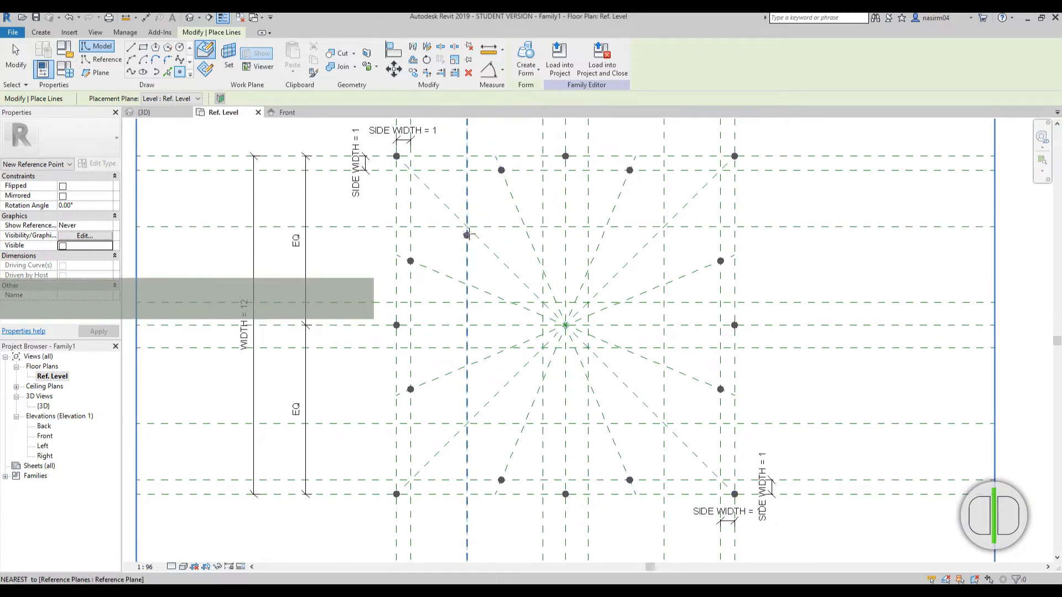
click(467, 227)
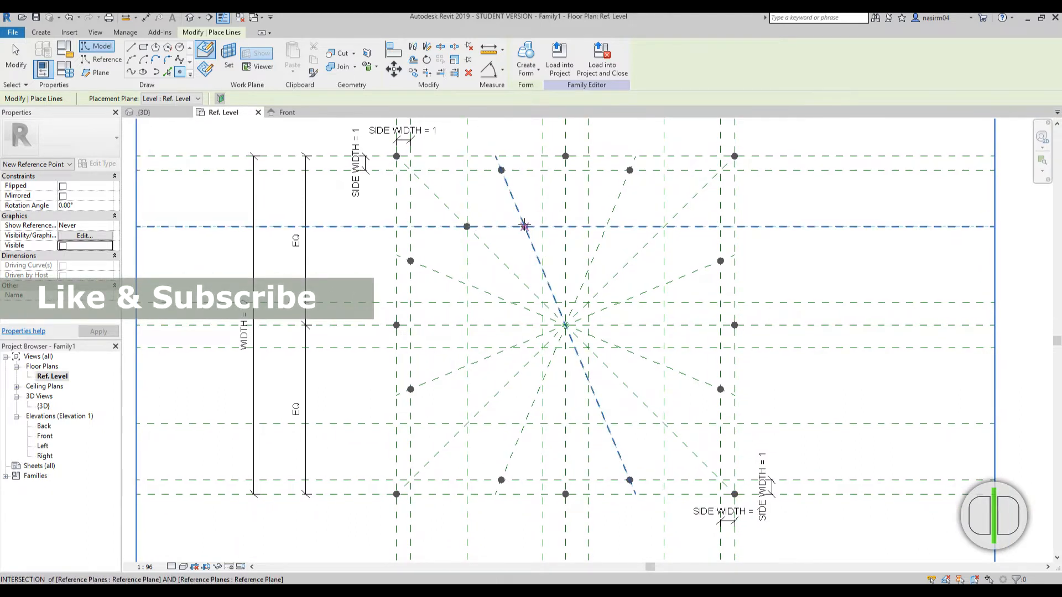
click(525, 227)
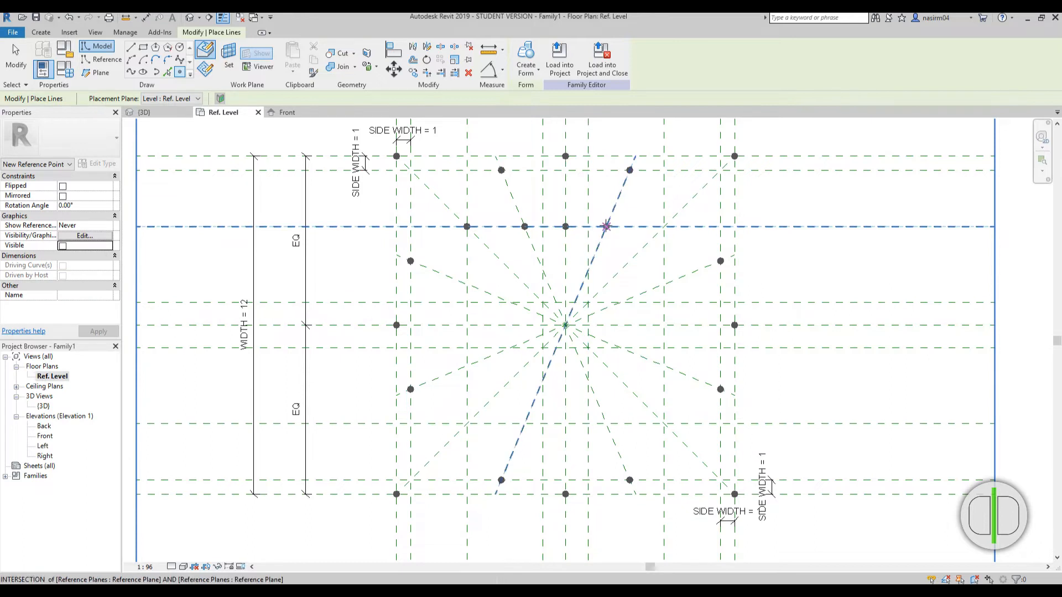
click(606, 227)
click(664, 226)
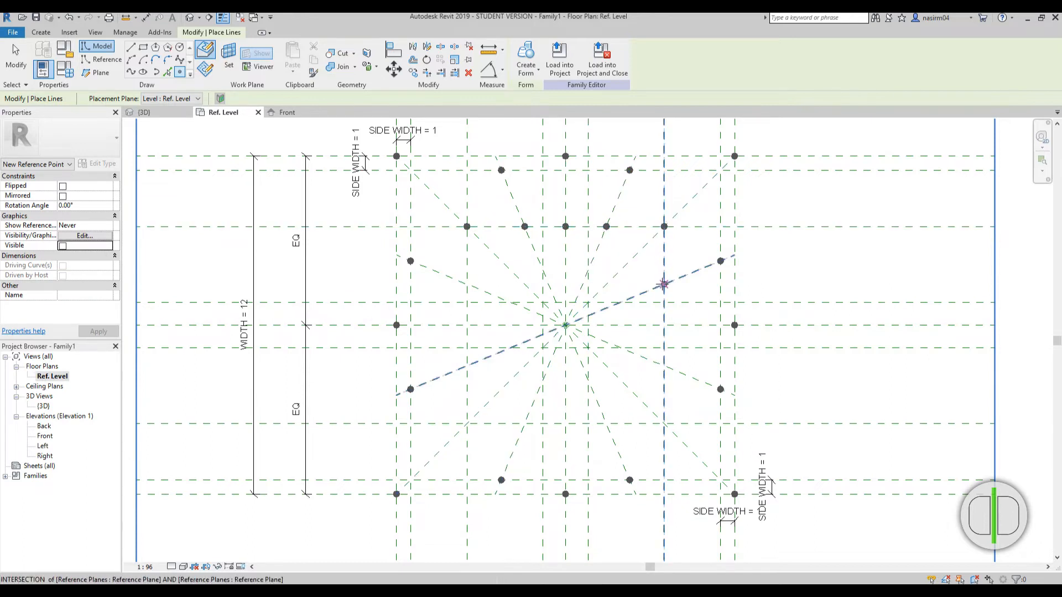
Place reference points down the middle square's right plane, at the angled-plane crossings, center and lower corner
click(664, 325)
click(664, 367)
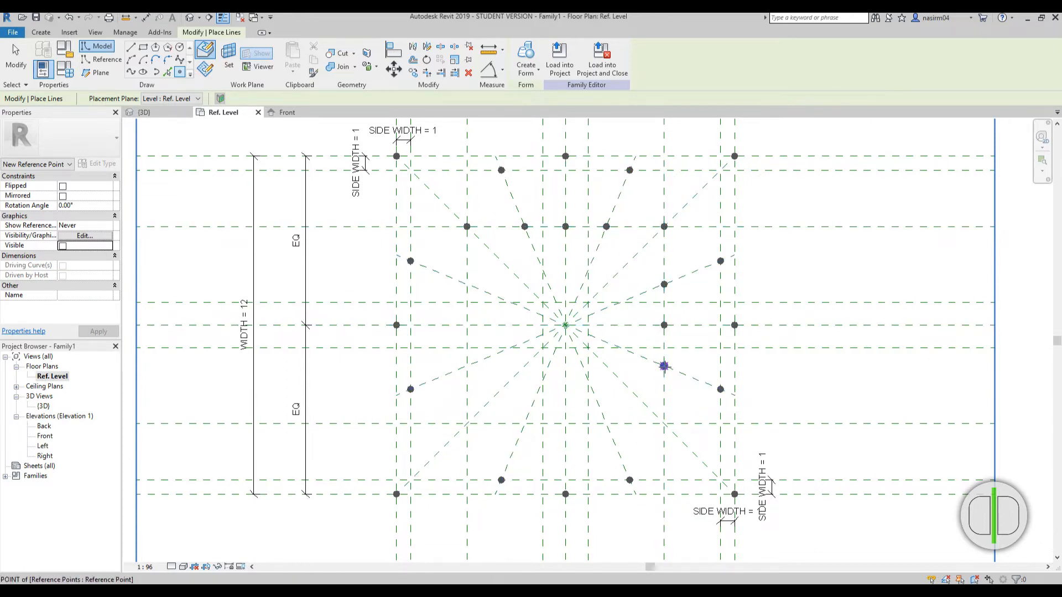
click(664, 423)
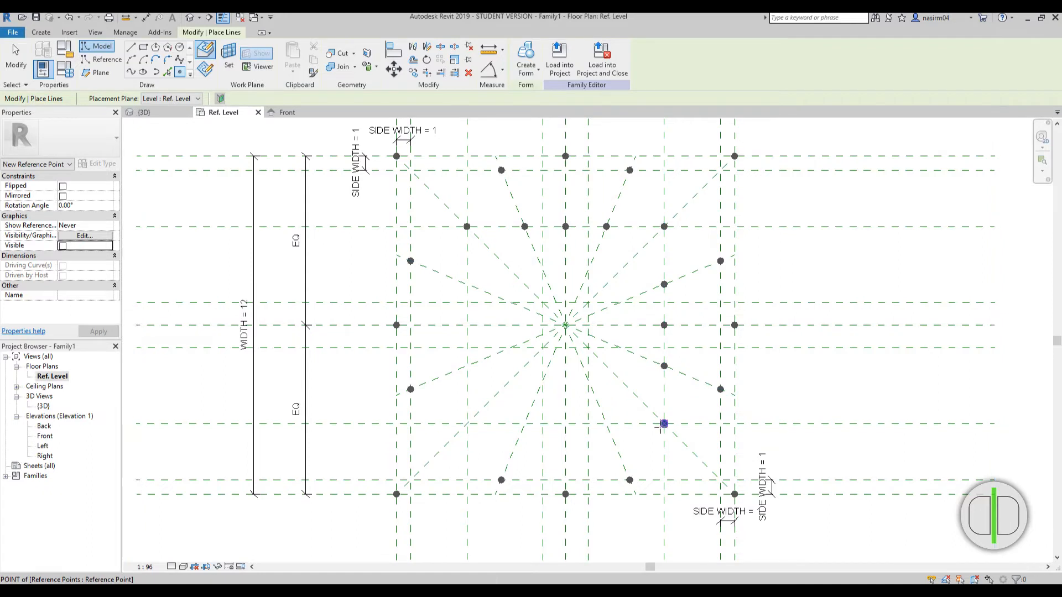
Place reference points along the middle square's lower and left planes, at the angled-plane crossings, centers and shared corner
click(606, 424)
click(565, 423)
click(524, 423)
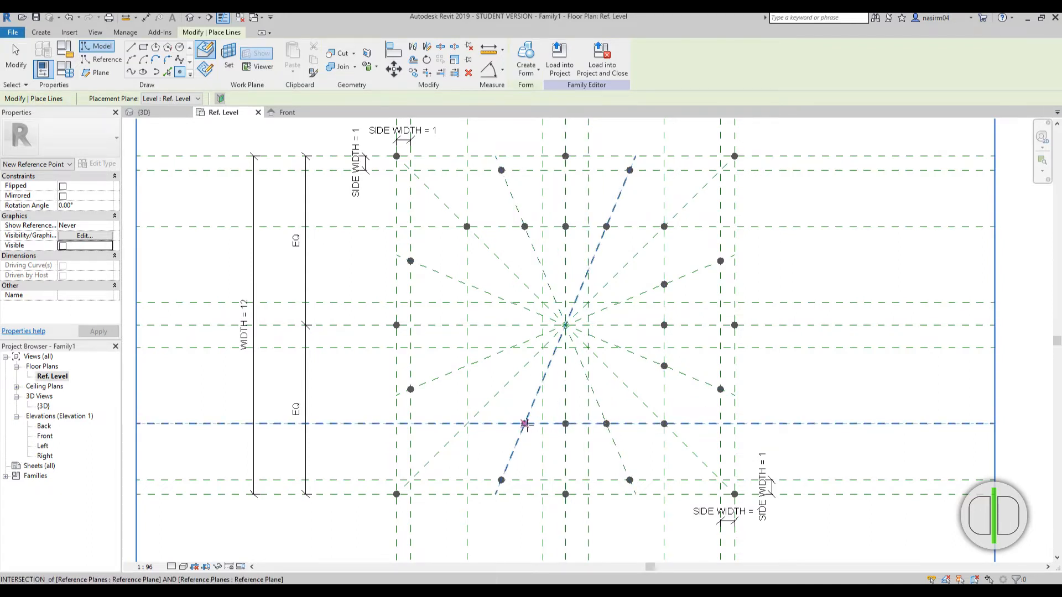
click(467, 424)
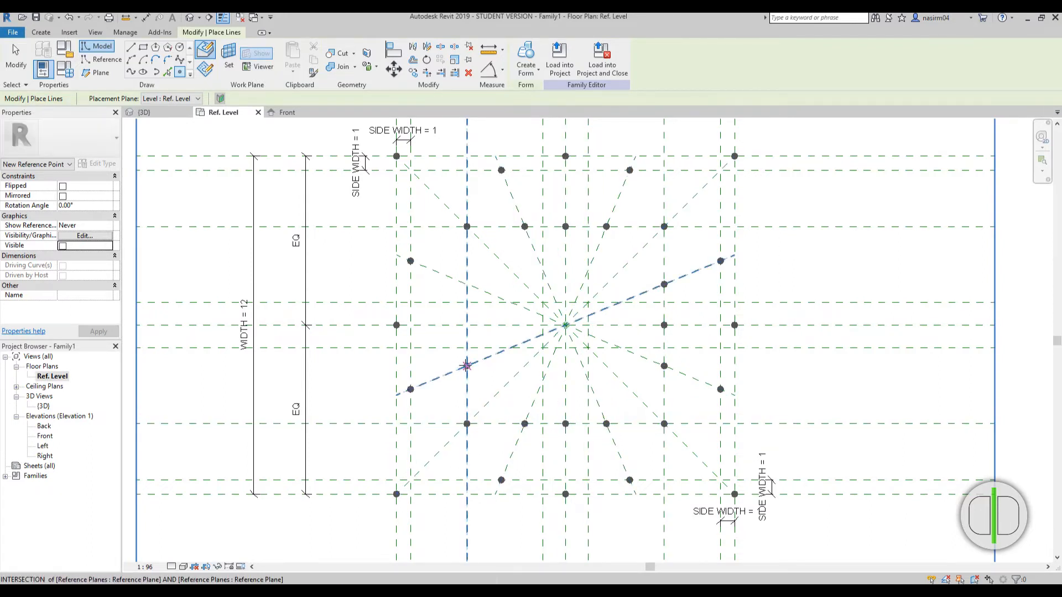
click(467, 325)
click(467, 284)
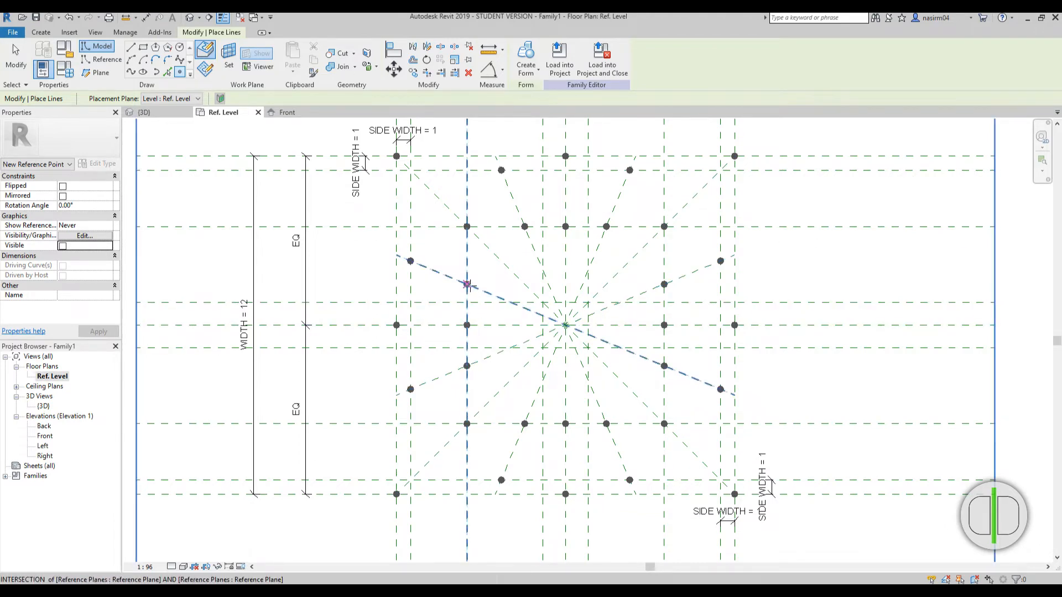
Place five reference points along the innermost square's upper plane, at its corners, center and angled-plane crossings
scroll(486, 227, up, 4)
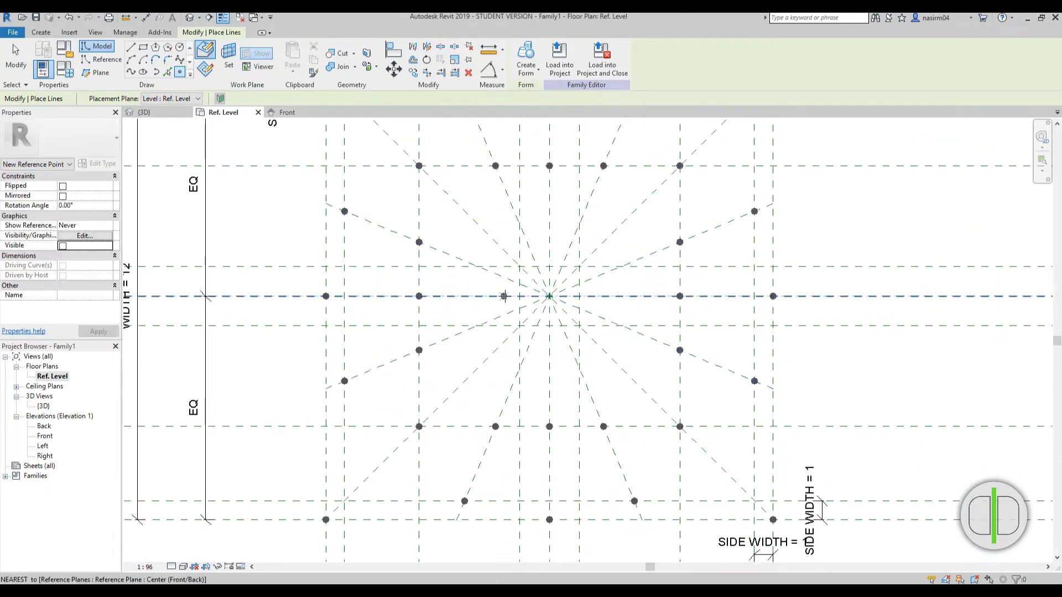
click(522, 262)
scroll(521, 262, up, 3)
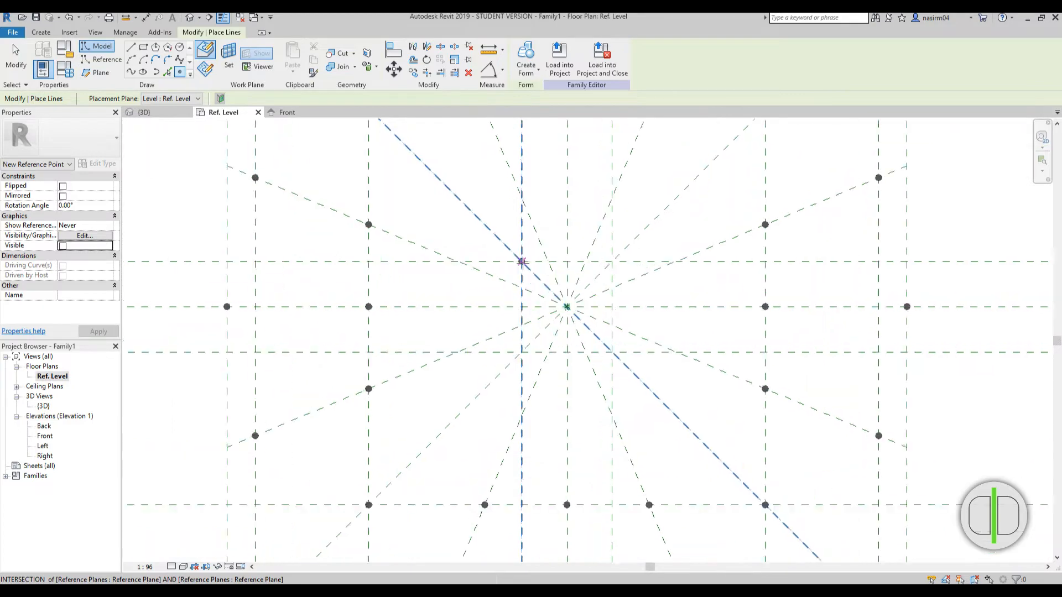
click(552, 261)
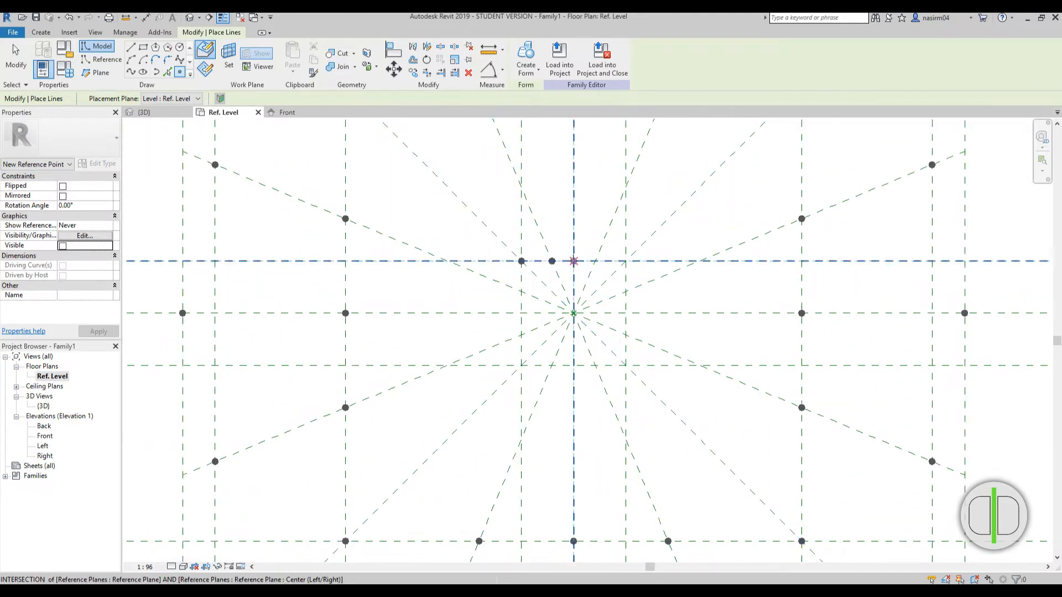
click(574, 261)
click(595, 261)
click(625, 261)
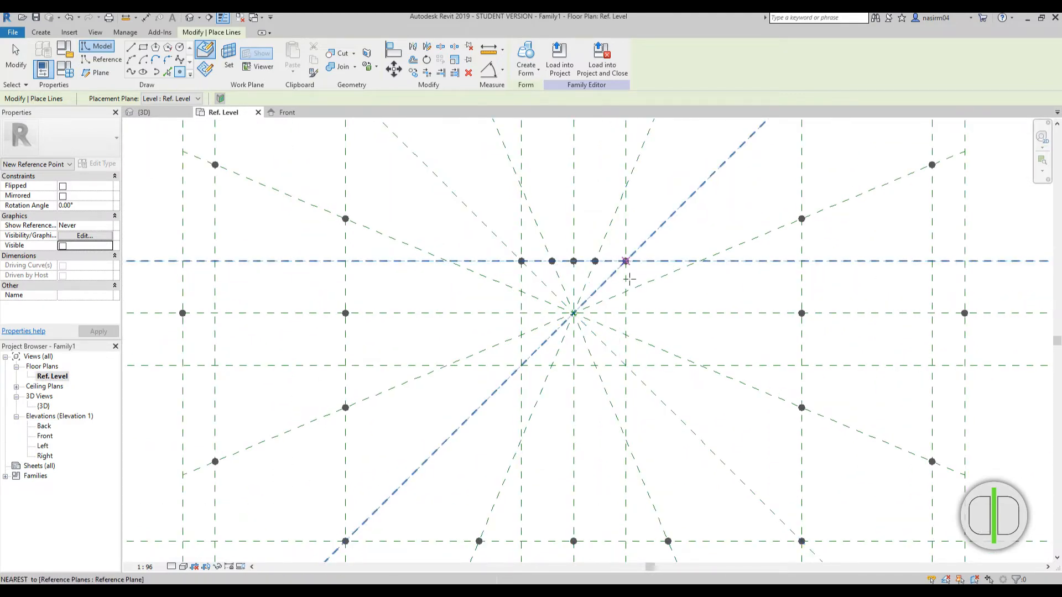
Place four reference points down the innermost square's right plane, at the angled-plane crossings, center and lower corner
click(625, 291)
click(625, 313)
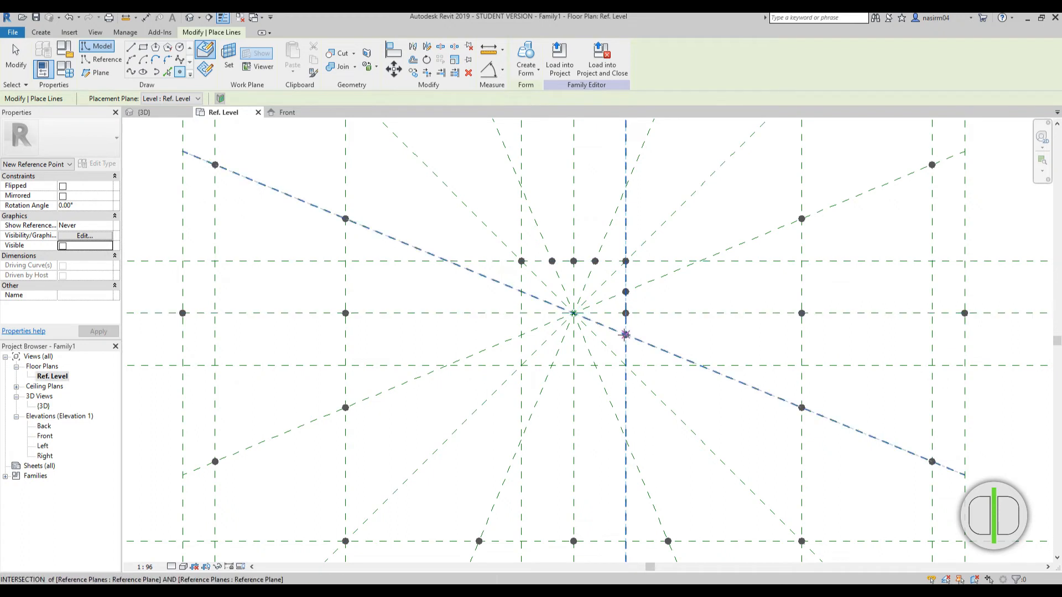
click(625, 334)
click(625, 365)
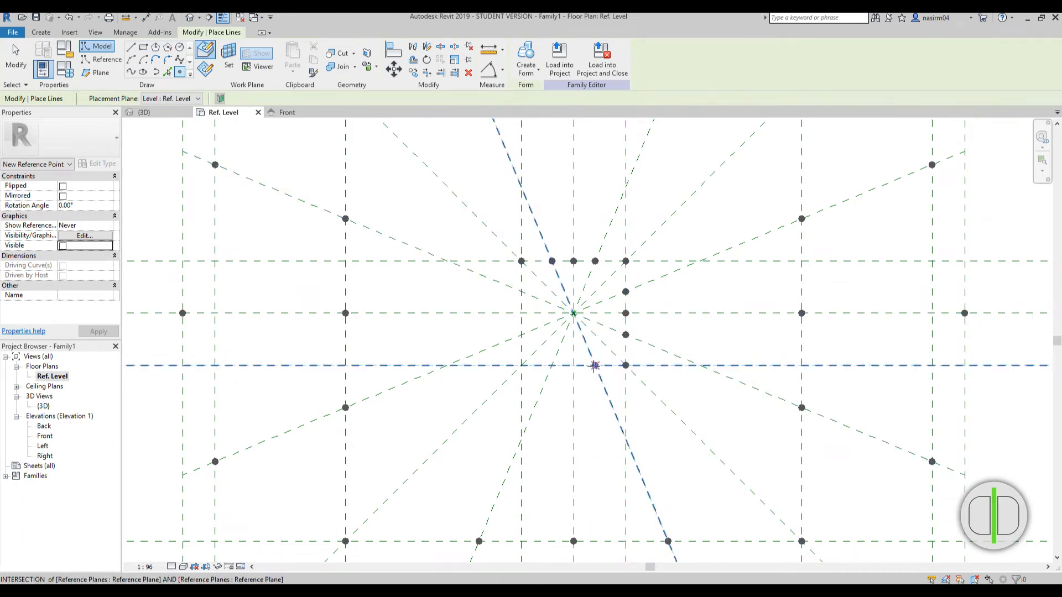
Place four reference points along the innermost square's lower plane, at the angled-plane crossings, center and left corner
click(595, 365)
click(574, 365)
click(552, 365)
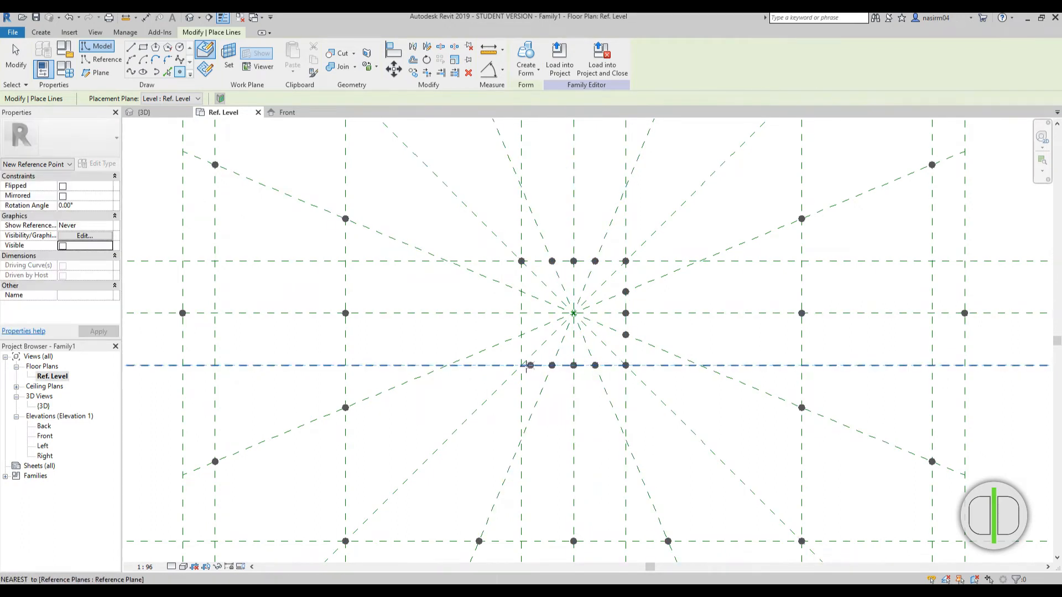
click(522, 365)
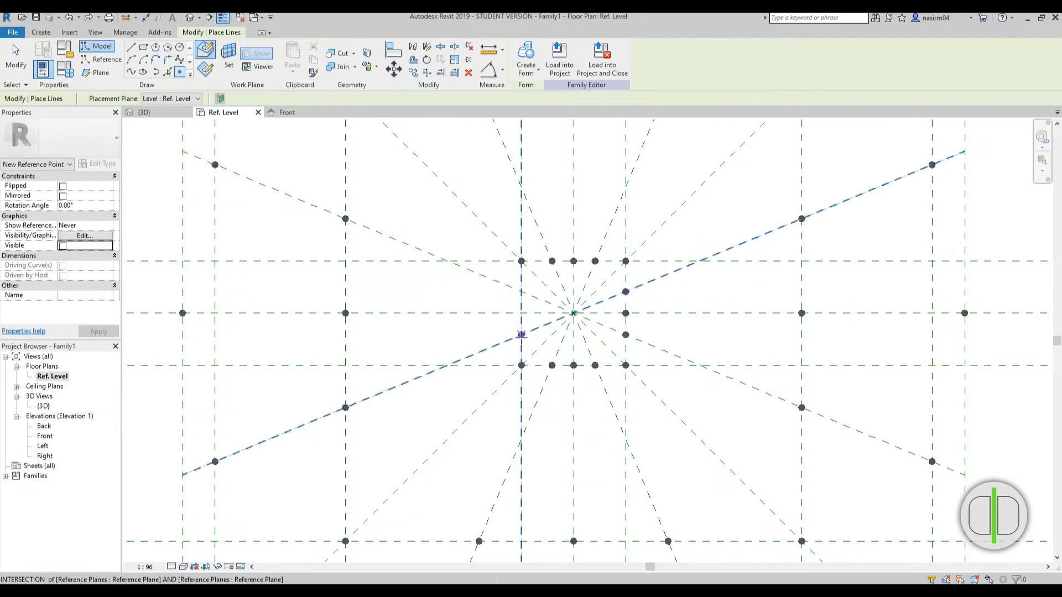
Place the three remaining reference points on the innermost square's left plane and finish point placement
click(522, 334)
click(522, 313)
click(521, 291)
key(Escape)
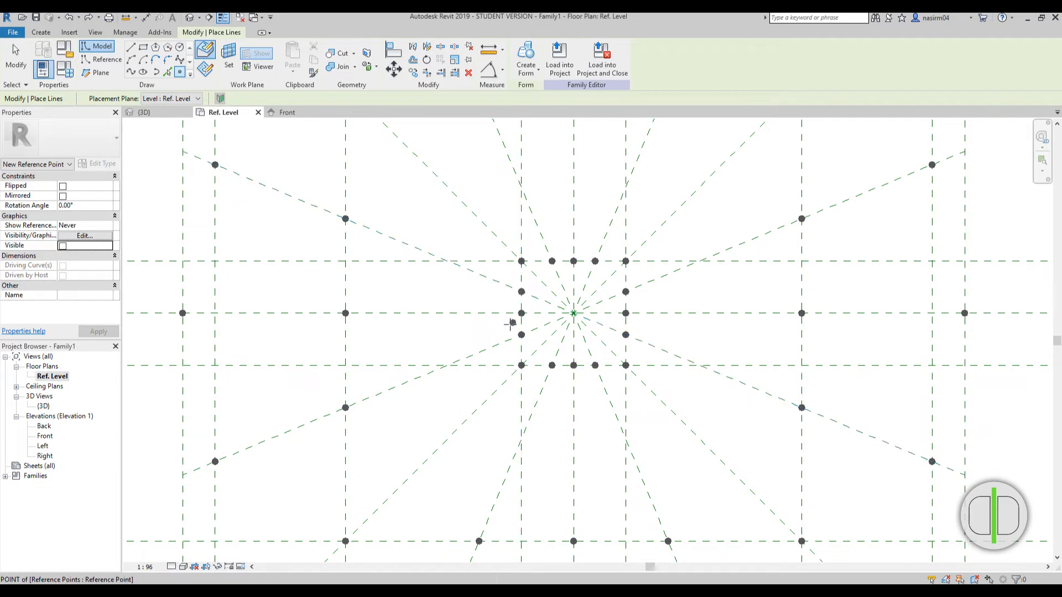
Dimension the innermost square's upper center point to the horizontal center plane and set the view scale to 1:10
scroll(553, 360, down, 5)
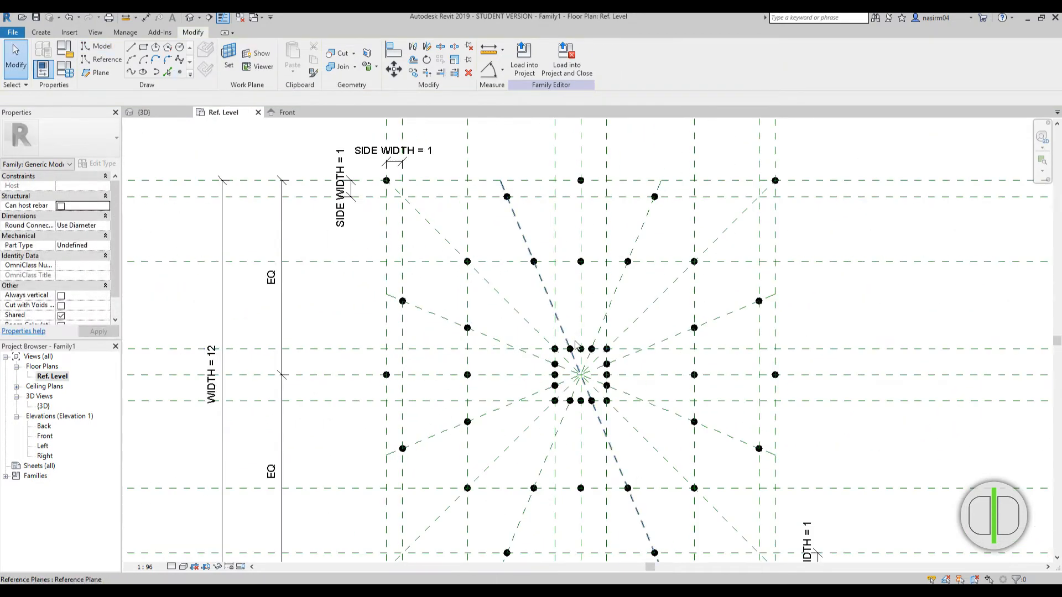
scroll(526, 268, up, 3)
scroll(551, 284, up, 3)
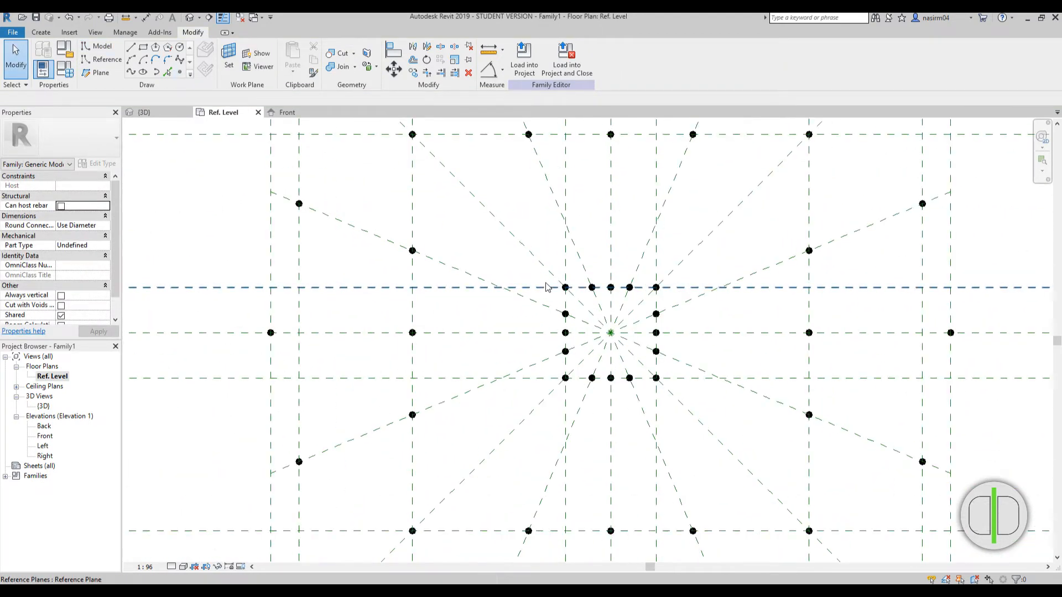
key(i)
scroll(600, 315, up, 1)
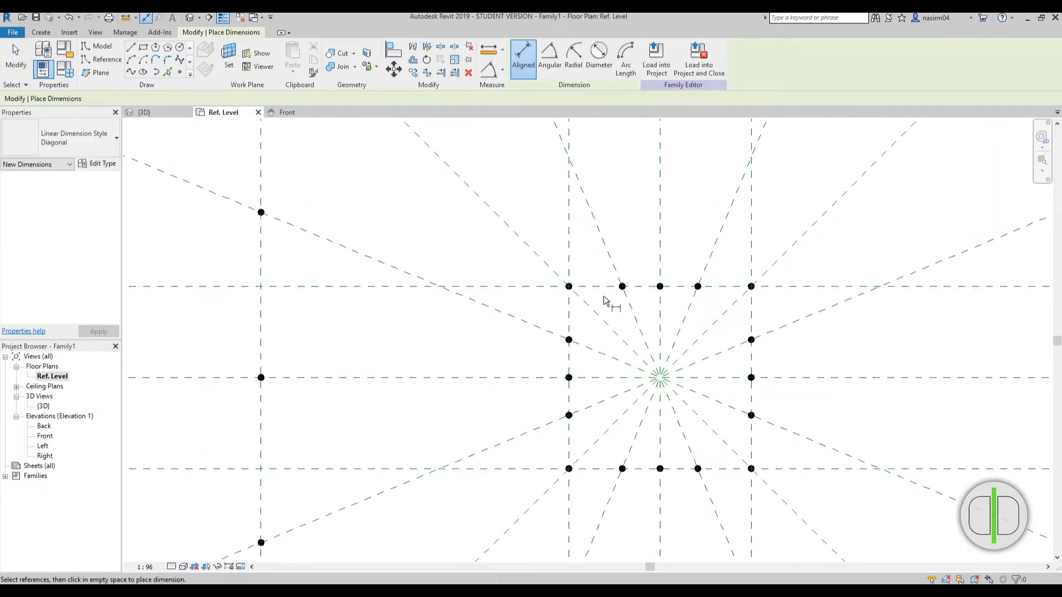
scroll(603, 315, up, 1)
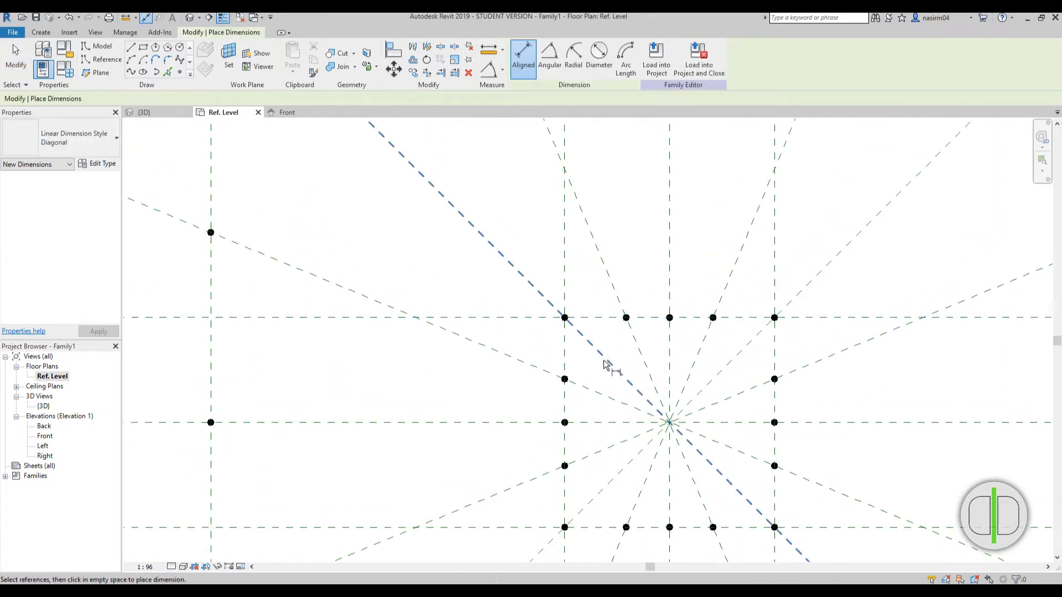
scroll(612, 324, down, 3)
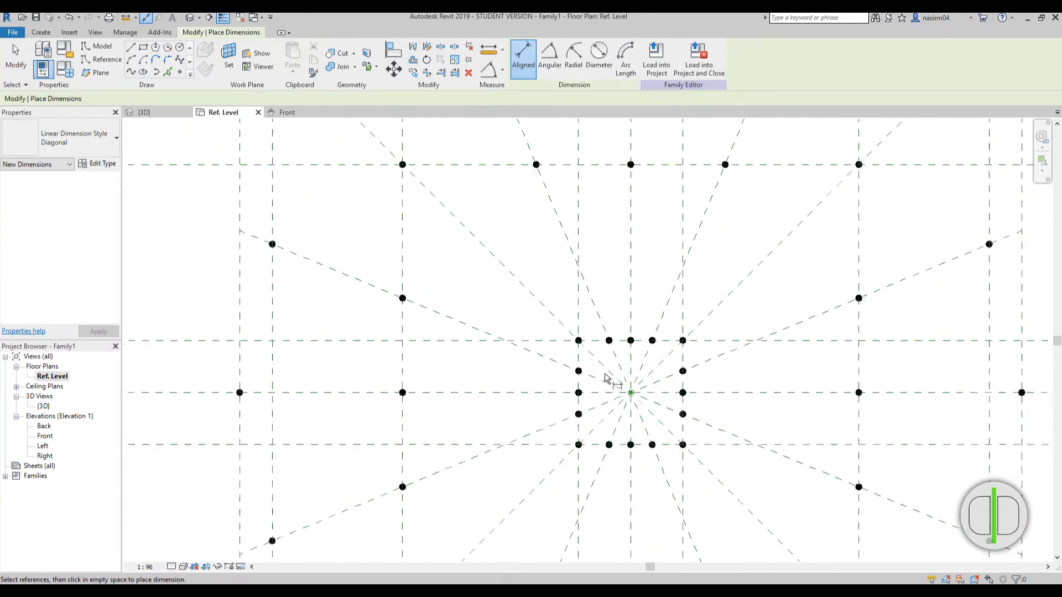
scroll(609, 380, up, 3)
scroll(601, 326, up, 1)
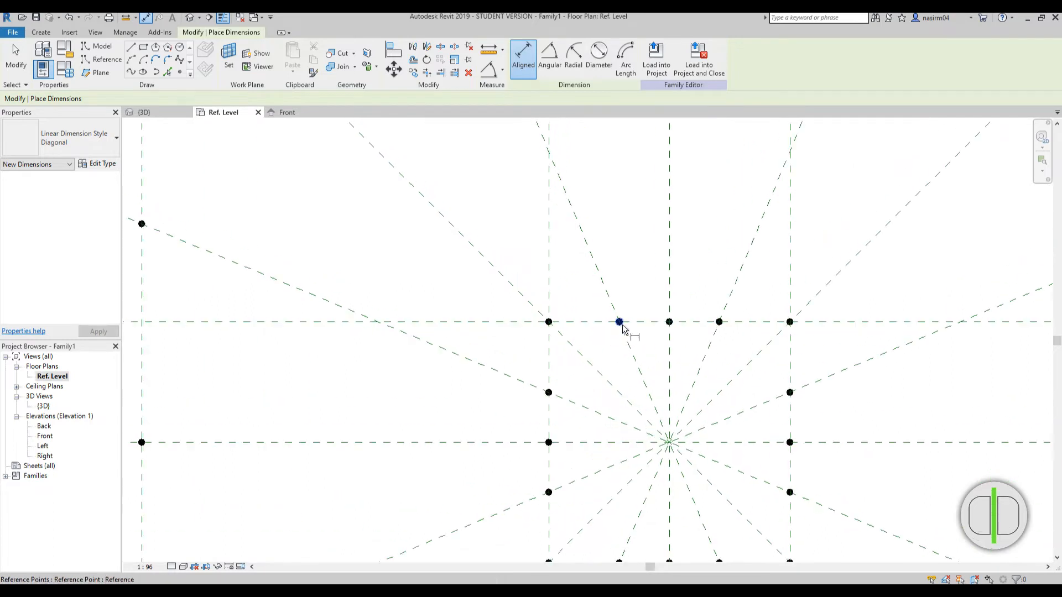
click(668, 323)
scroll(666, 419, up, 3)
click(662, 461)
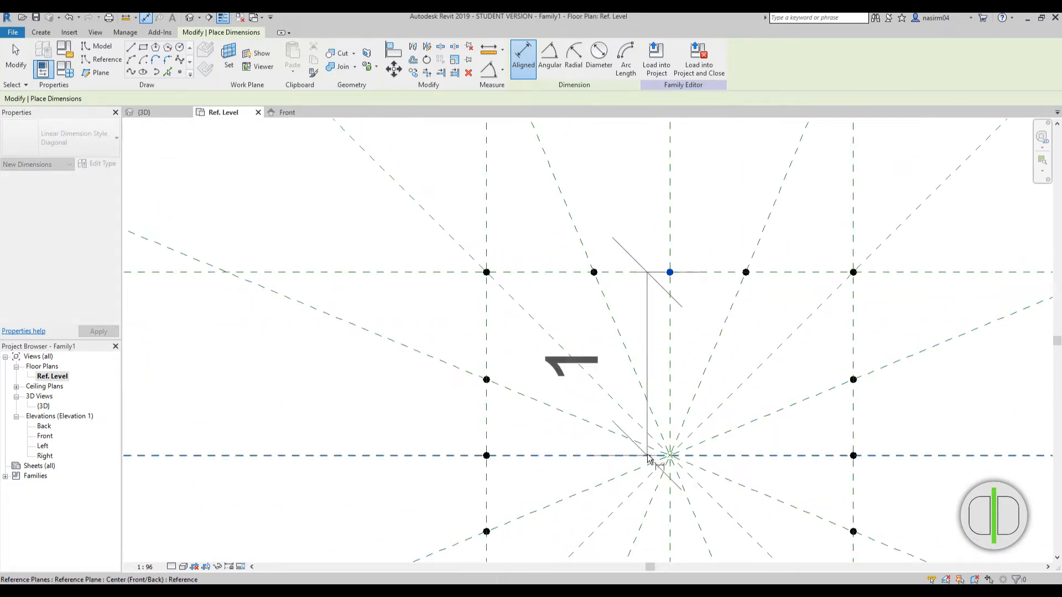
scroll(670, 371, up, 2)
click(655, 384)
click(145, 567)
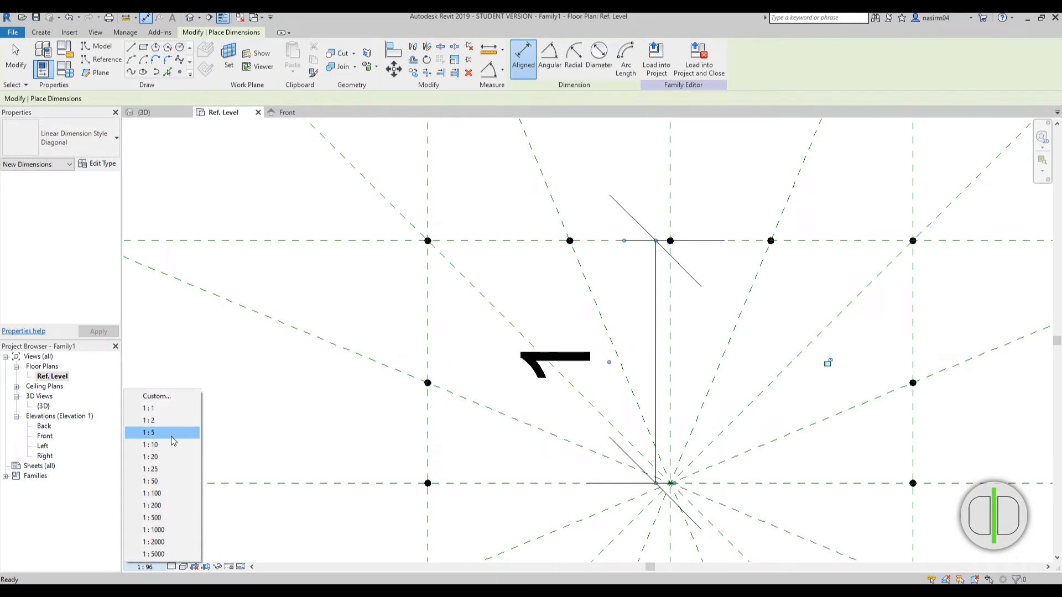
click(168, 440)
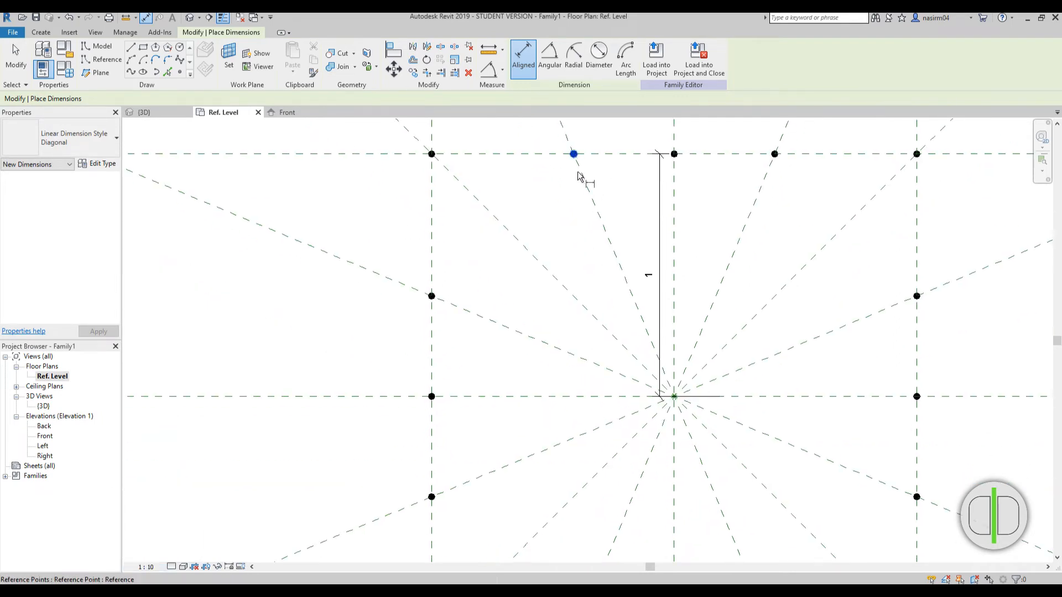
click(578, 176)
scroll(675, 396, up, 1)
click(673, 396)
scroll(688, 390, down, 1)
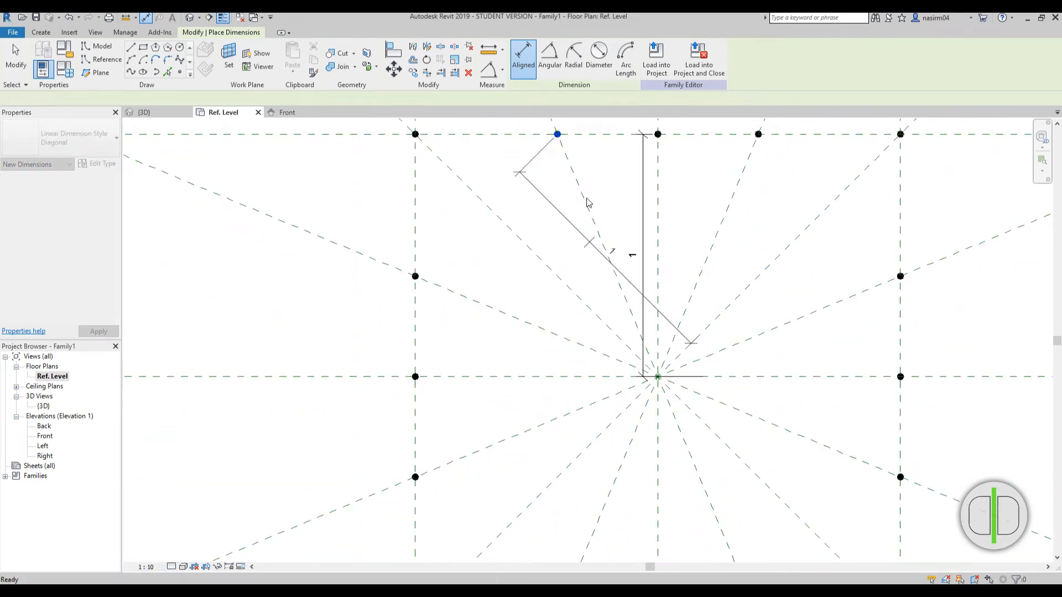
key(Escape)
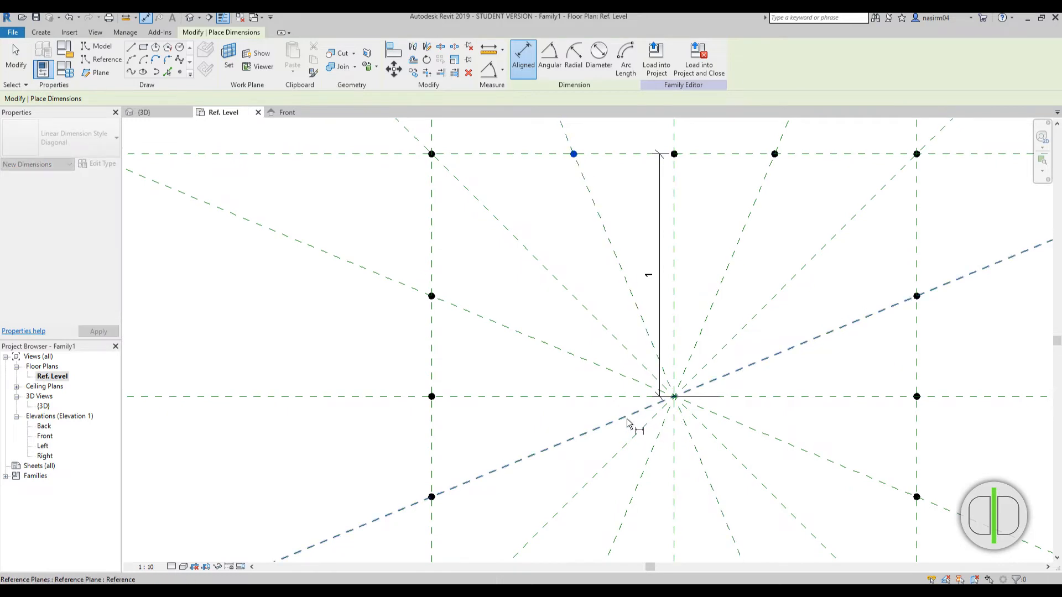
Dimension the innermost square's upper-left angled crossing point and upper-left corner point to their perpendicular angled planes through the center
click(627, 419)
scroll(613, 285, up, 1)
click(611, 281)
scroll(441, 179, down, 2)
click(412, 144)
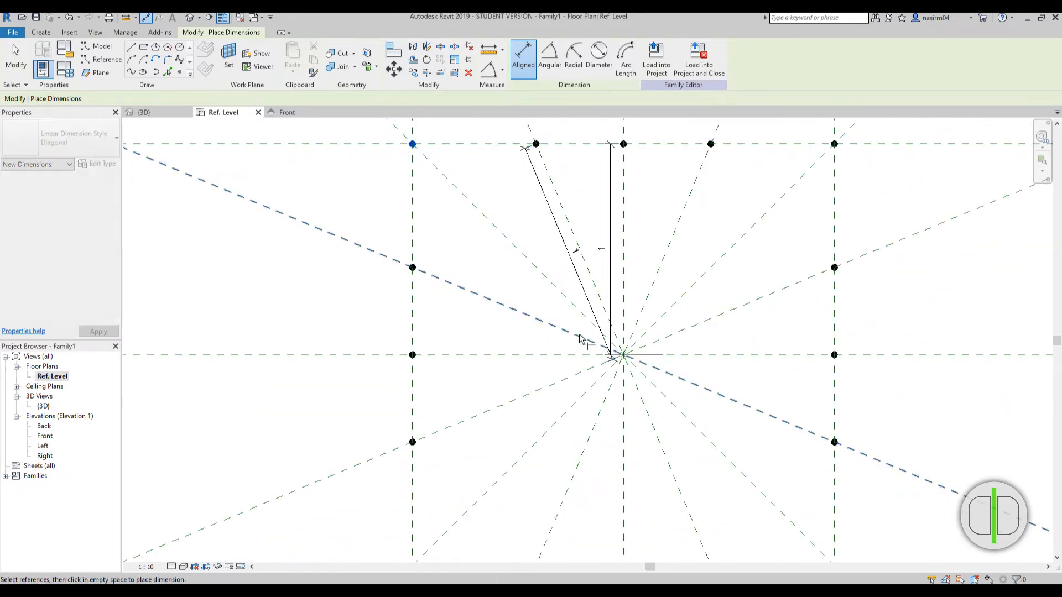
click(612, 359)
click(521, 279)
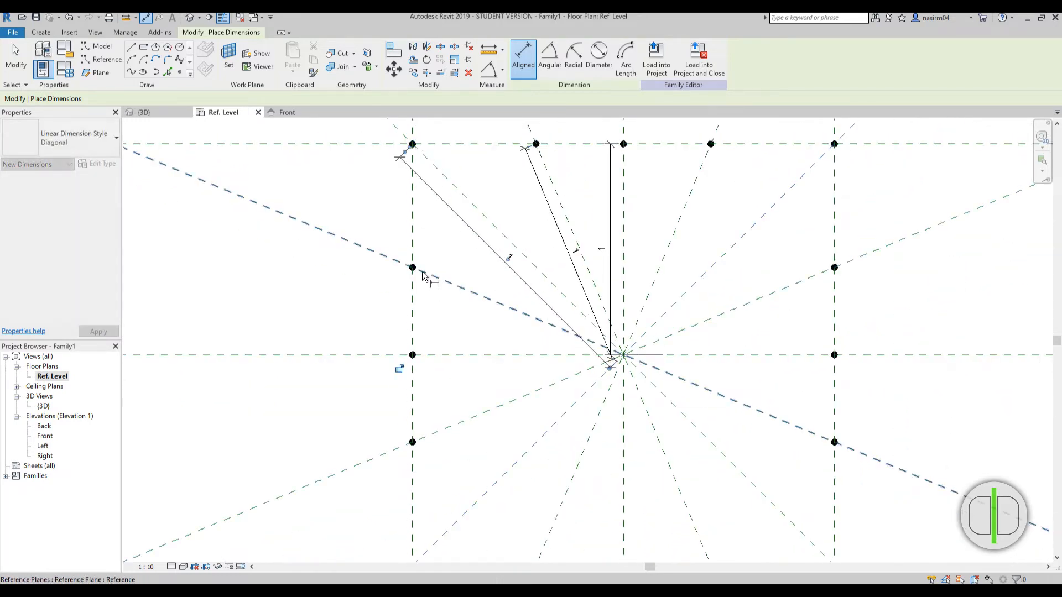
Dimension the left side's upper angled crossing point to its perpendicular plane and the left center point to the vertical center plane
click(413, 269)
click(613, 360)
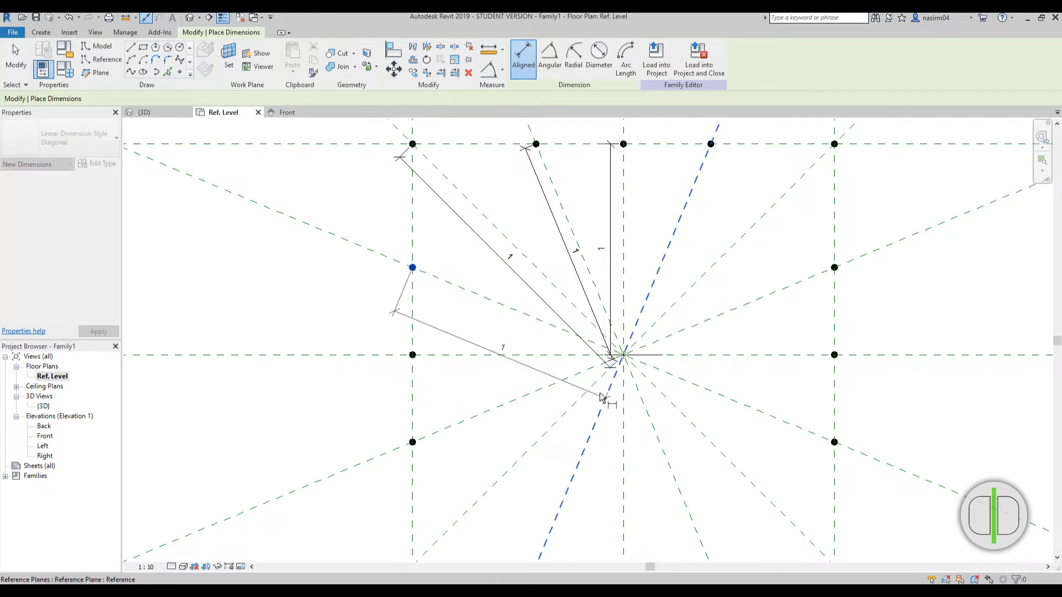
click(505, 327)
click(412, 355)
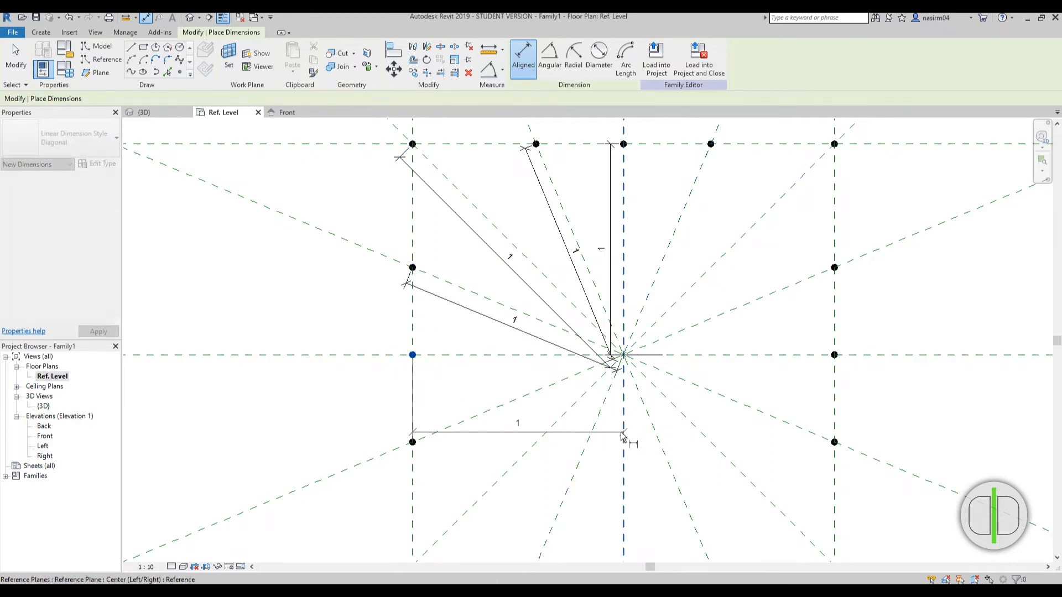
click(621, 433)
click(486, 375)
Dimension the left side's lower angled crossing point and the lower-left corner point to their perpendicular planes through the center
middle_drag(424, 439, 414, 393)
click(406, 396)
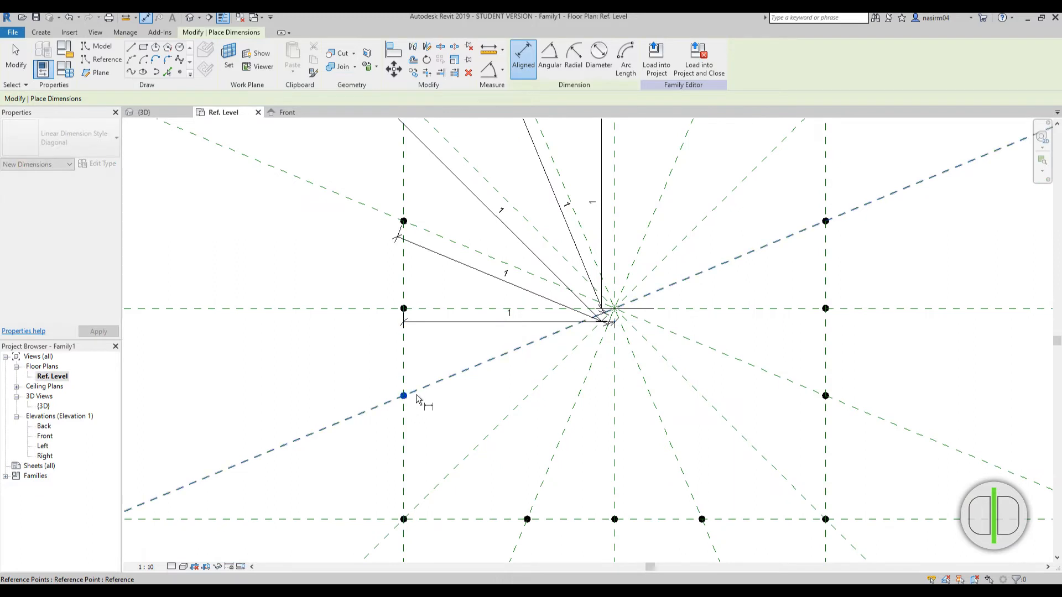
click(633, 368)
click(503, 371)
middle_drag(502, 418, 503, 360)
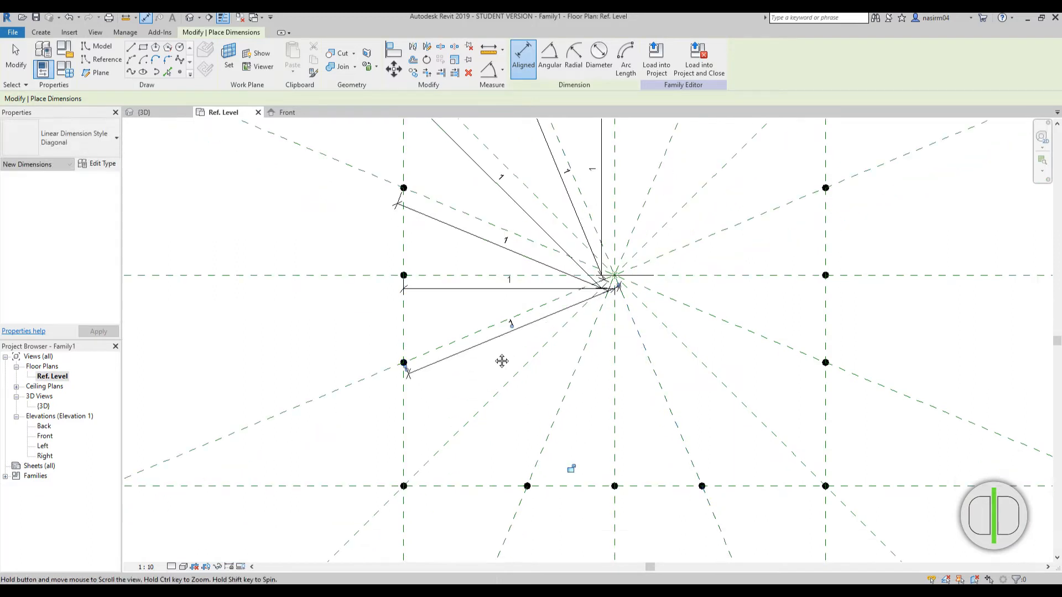
click(404, 520)
click(689, 325)
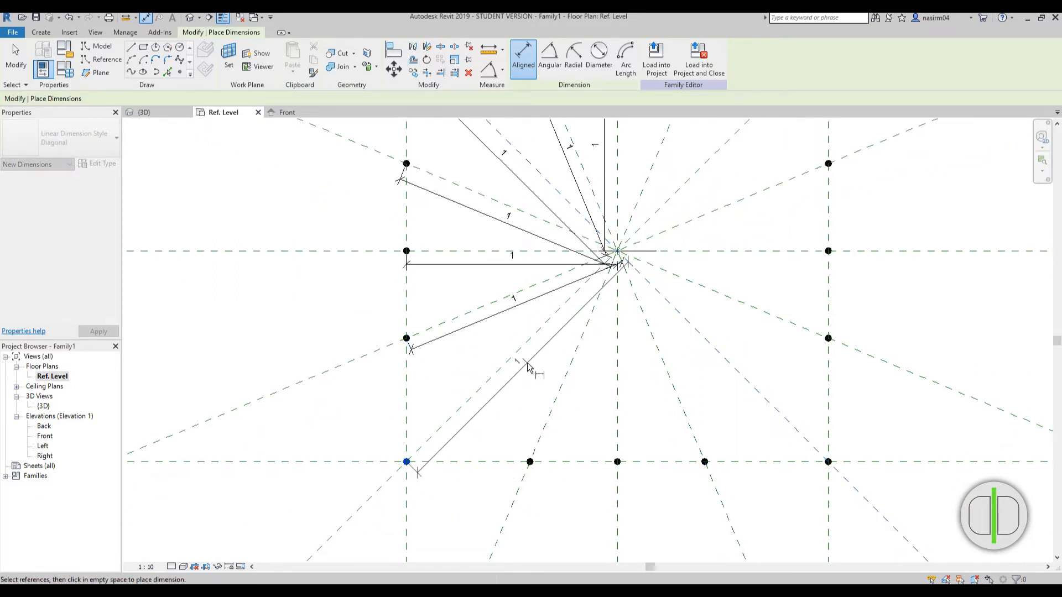
click(517, 475)
Dimension the lower side's left angled crossing point to its perpendicular plane and the lower center point to the horizontal center plane
click(529, 461)
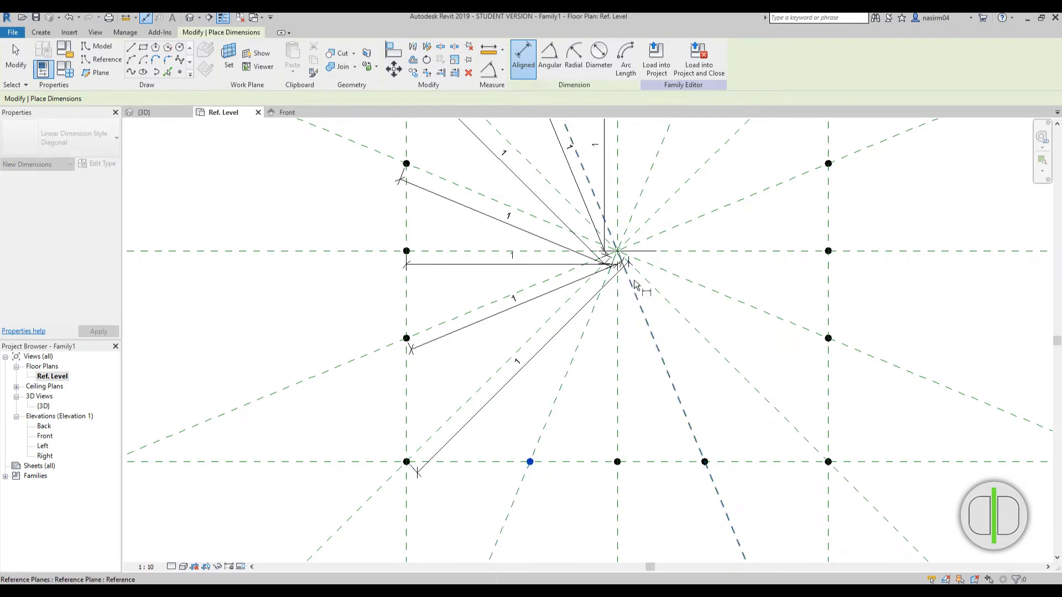
click(656, 277)
click(579, 381)
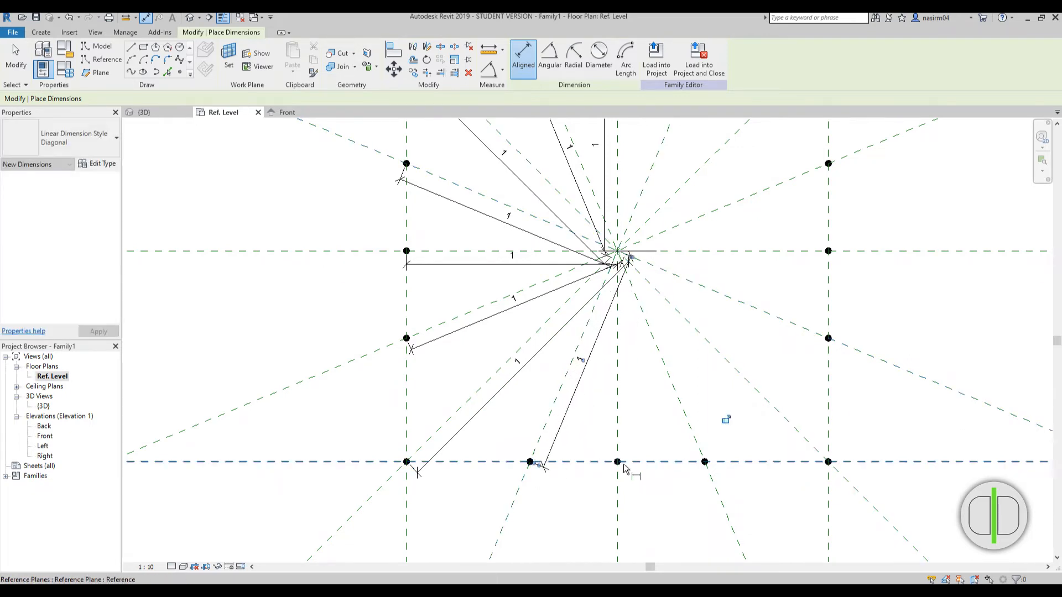
click(617, 462)
click(671, 255)
click(636, 431)
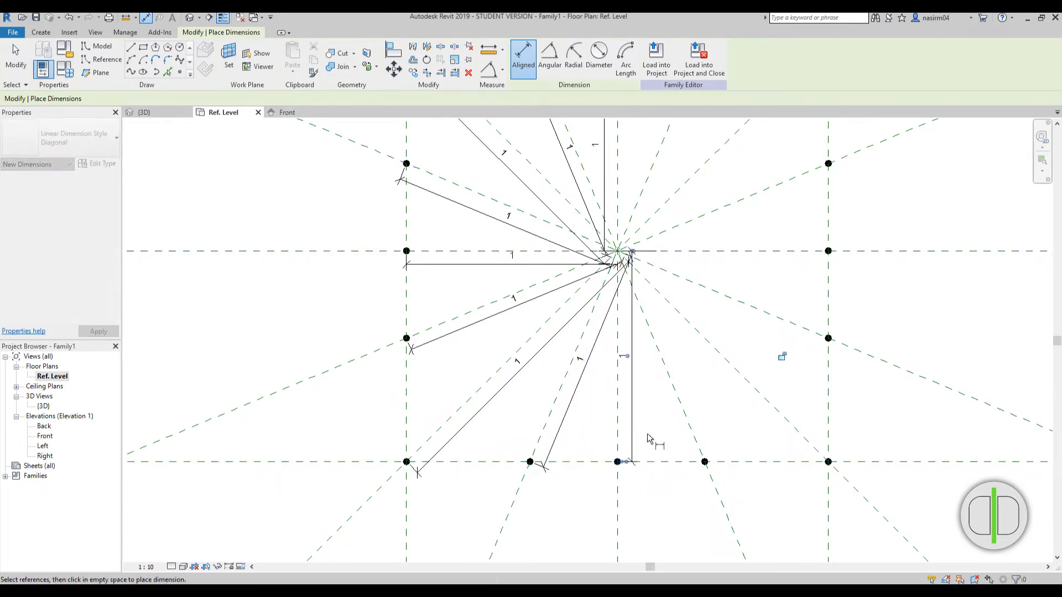
Dimension the lower side's right angled crossing point and the lower-right corner point to their perpendicular planes through the center
click(704, 463)
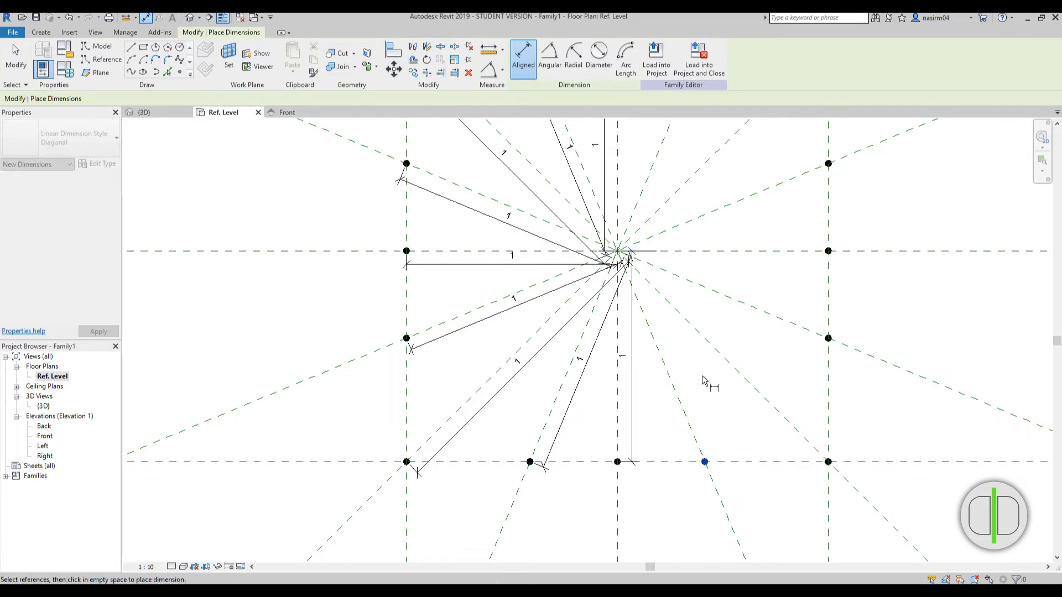
click(669, 237)
click(828, 462)
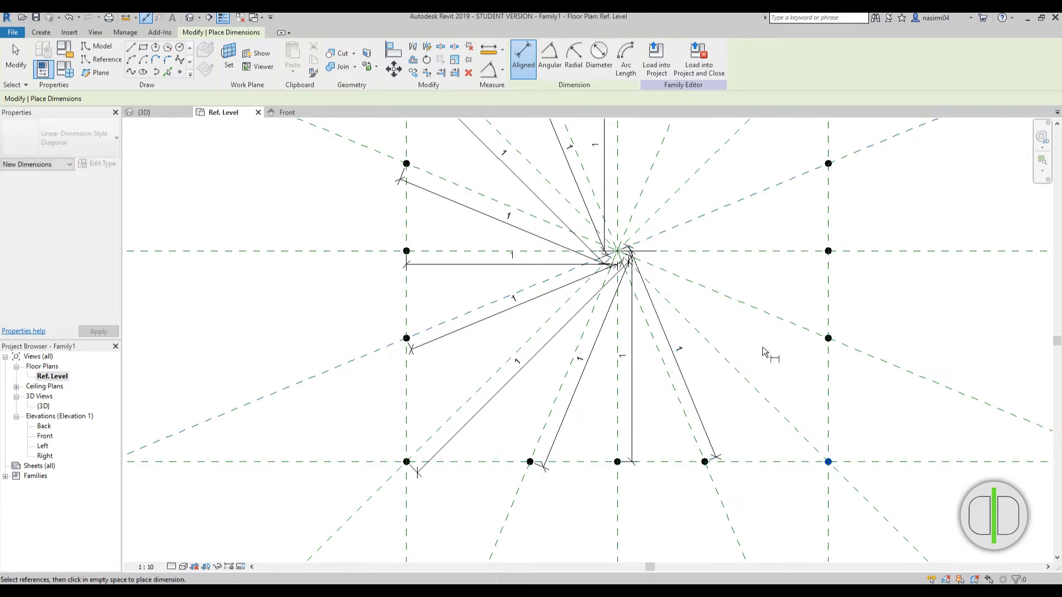
click(833, 344)
key(Escape)
Dimension the right side's lower angled crossing point to its perpendicular plane and the right center point to the vertical center plane
click(829, 339)
middle_drag(652, 240, 621, 286)
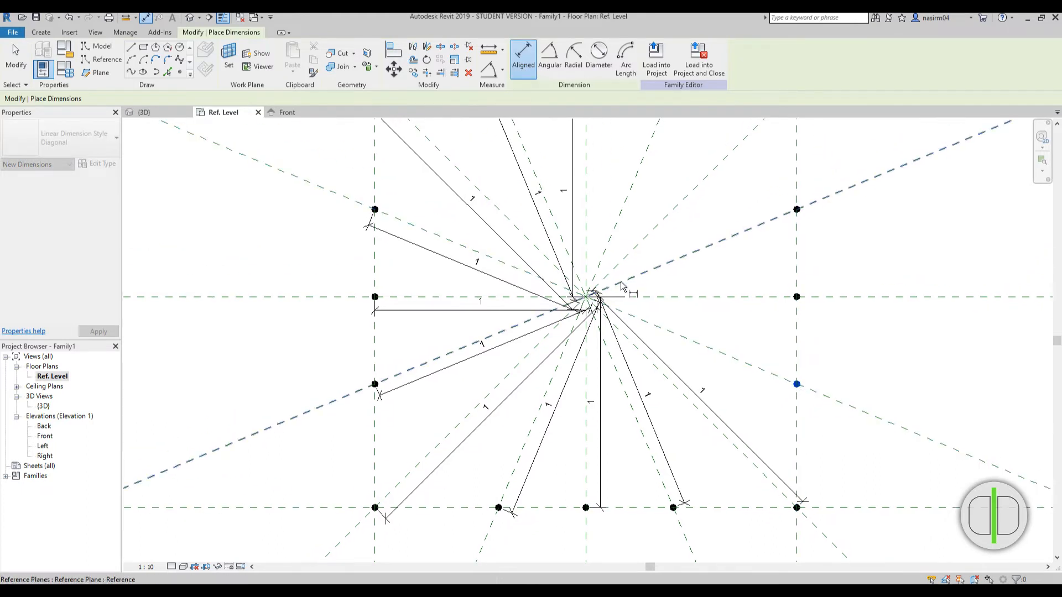
click(595, 269)
click(598, 283)
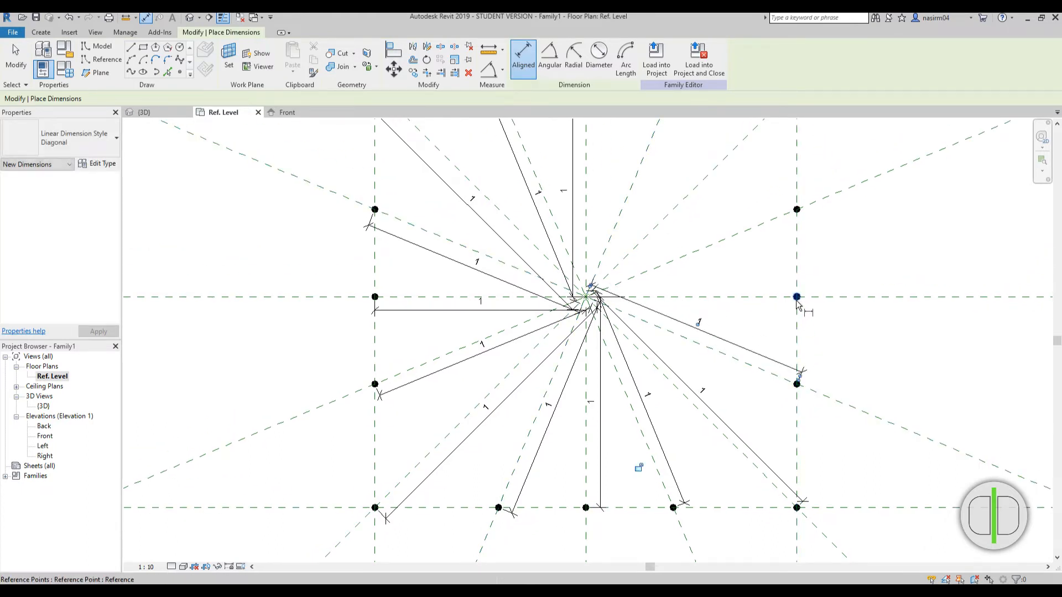
click(586, 257)
click(708, 287)
middle_drag(729, 260, 718, 345)
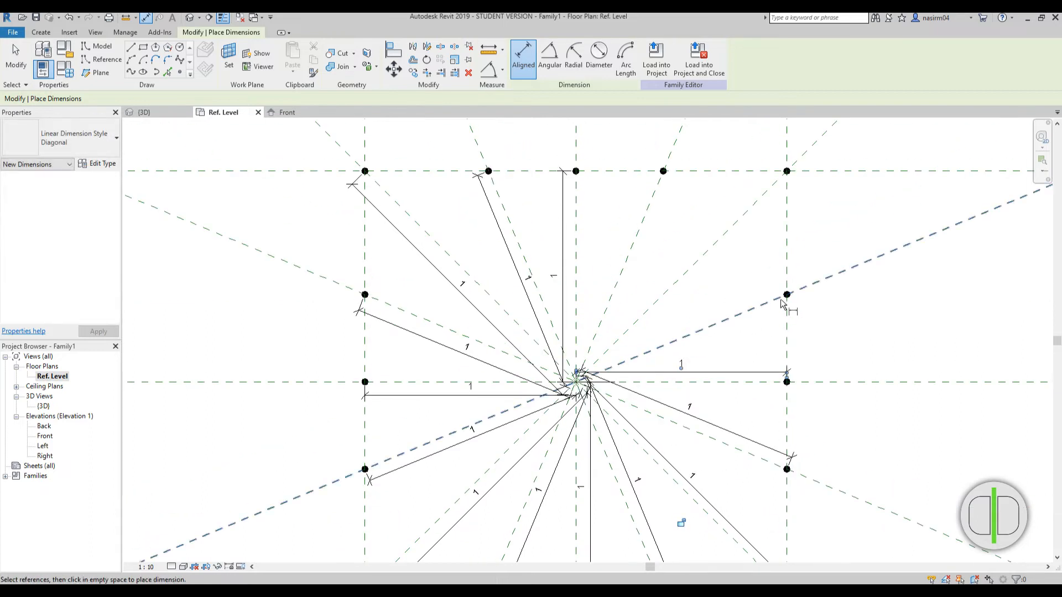
Dimension the right side's upper angled crossing point and the upper-right corner point to their perpendicular planes through the center
click(786, 295)
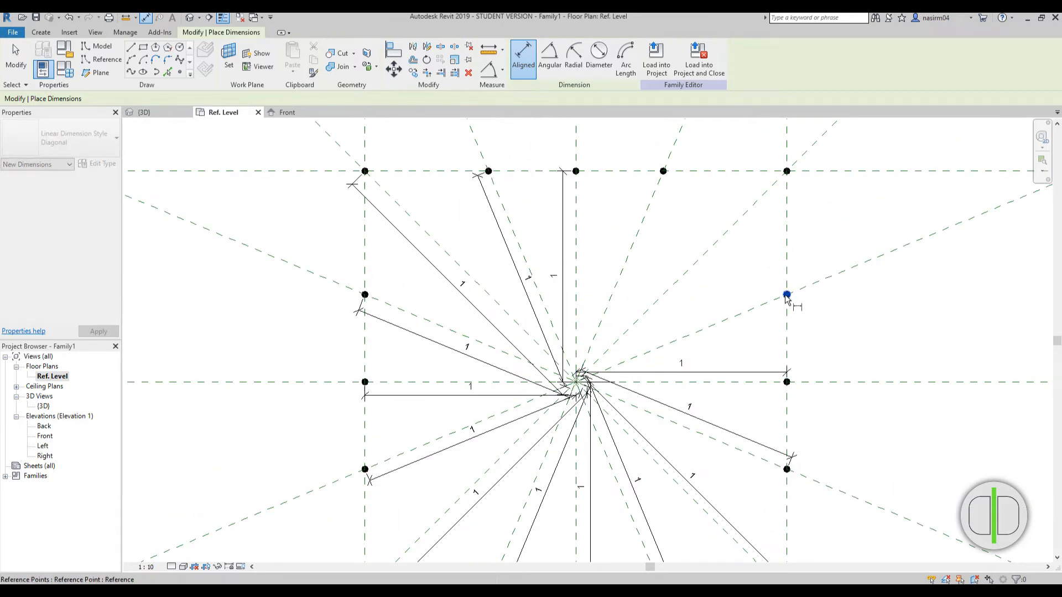
click(561, 347)
click(712, 313)
middle_drag(713, 314, 706, 369)
click(780, 227)
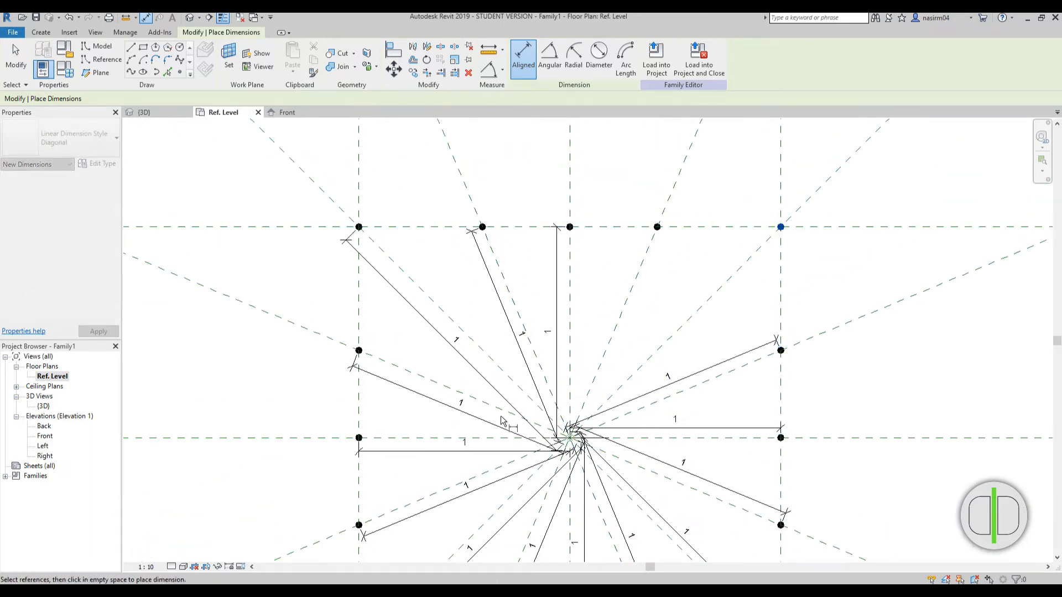
click(573, 437)
click(685, 340)
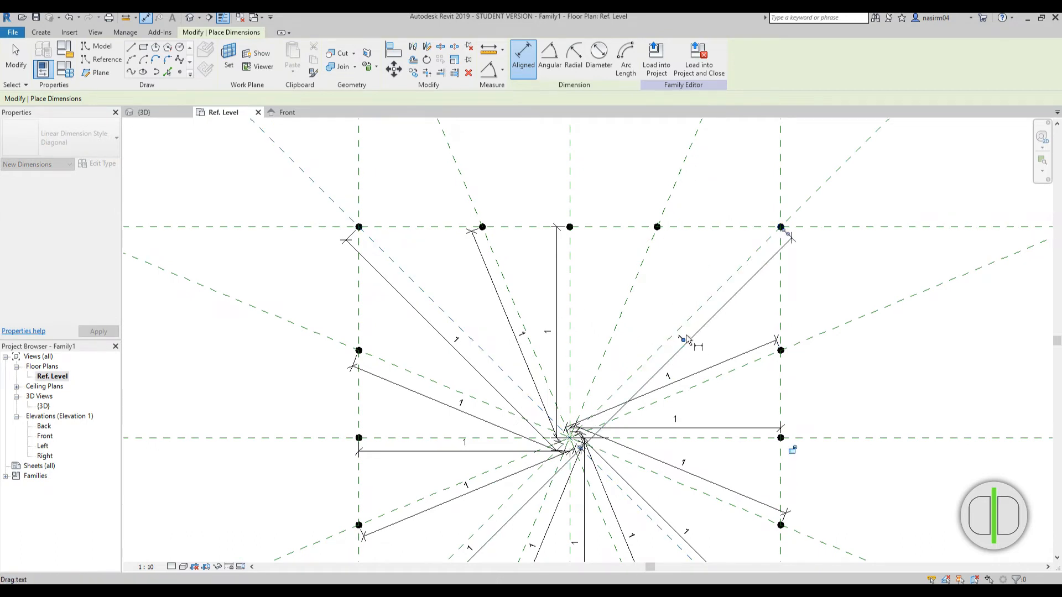
Dimension the upper side's right angled crossing point to its perpendicular plane through the center and finish dimensioning
click(657, 227)
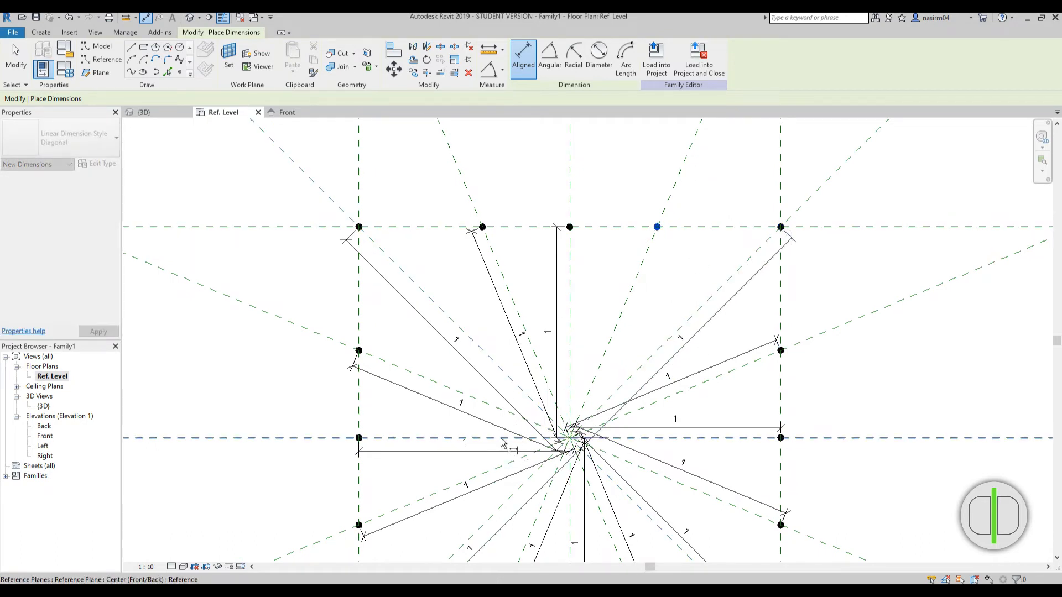
click(501, 417)
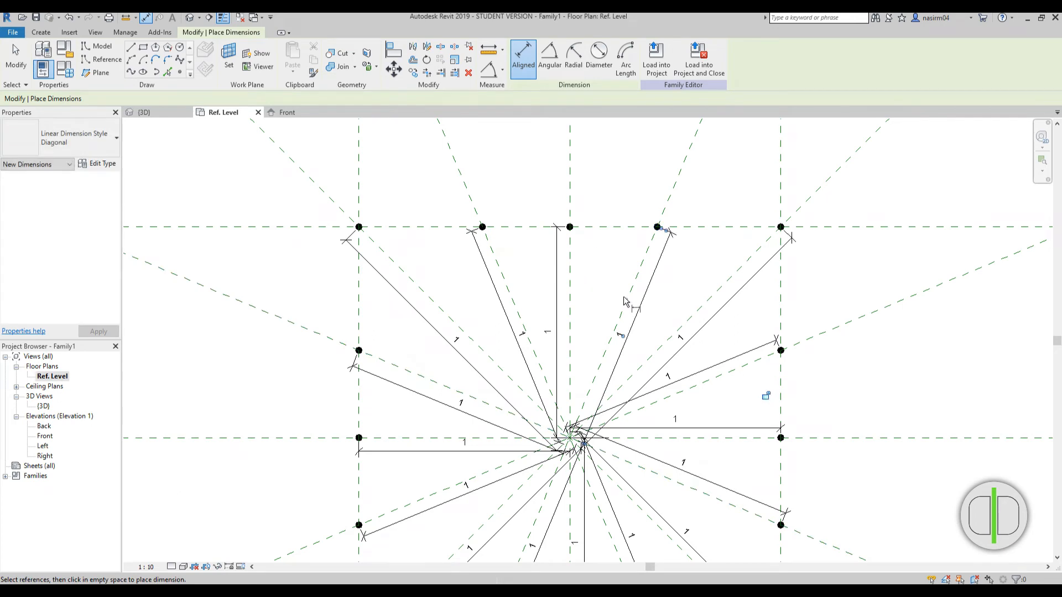
scroll(627, 304, down, 1)
key(Escape)
Label the upper center point's dimension with a new family type parameter named CENTER POINT
click(574, 343)
click(629, 57)
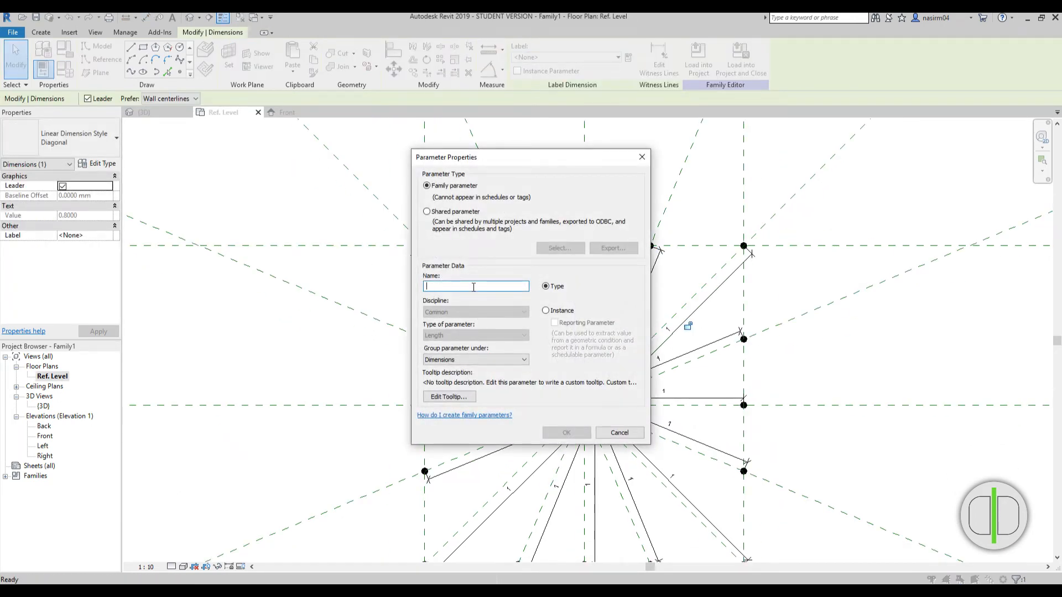
text(CENTER POINT)
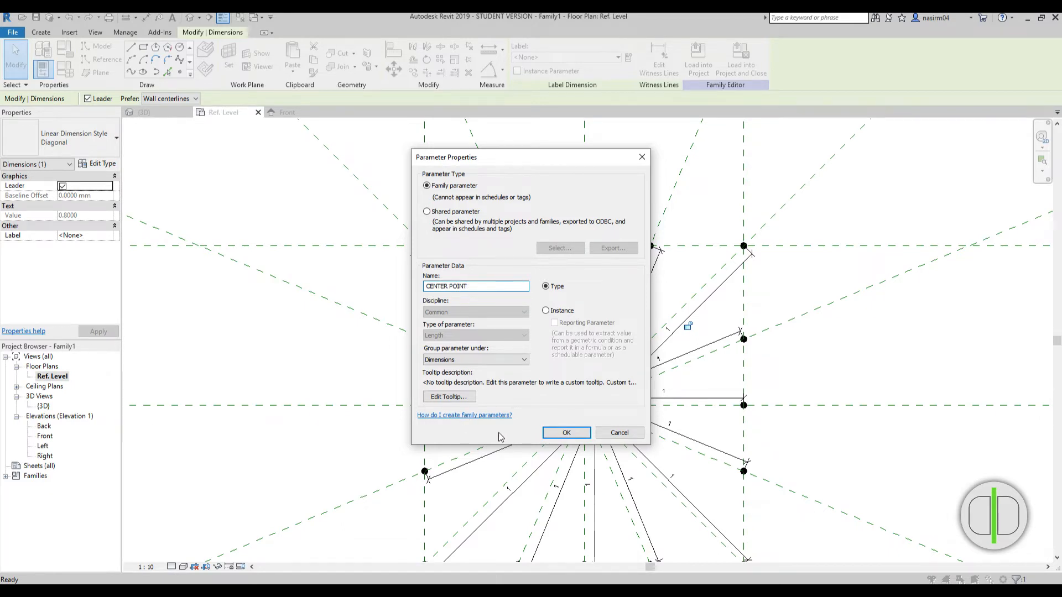
click(564, 433)
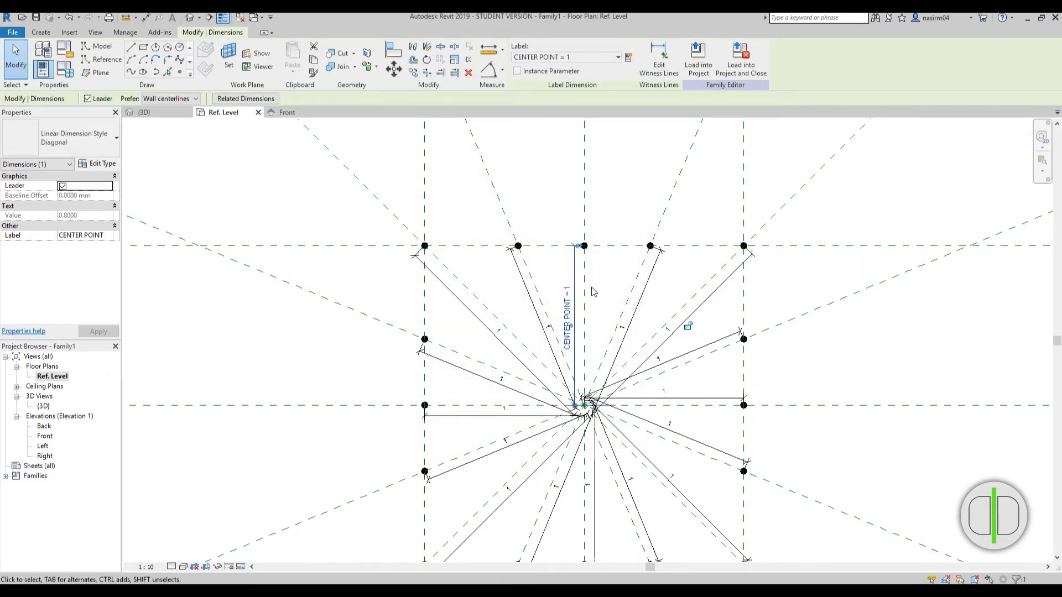
Filter the inner square's points and dimensions to the dimensions only, and label them all with the CENTER POINT parameter
scroll(598, 271, down, 2)
drag(471, 229, 738, 437)
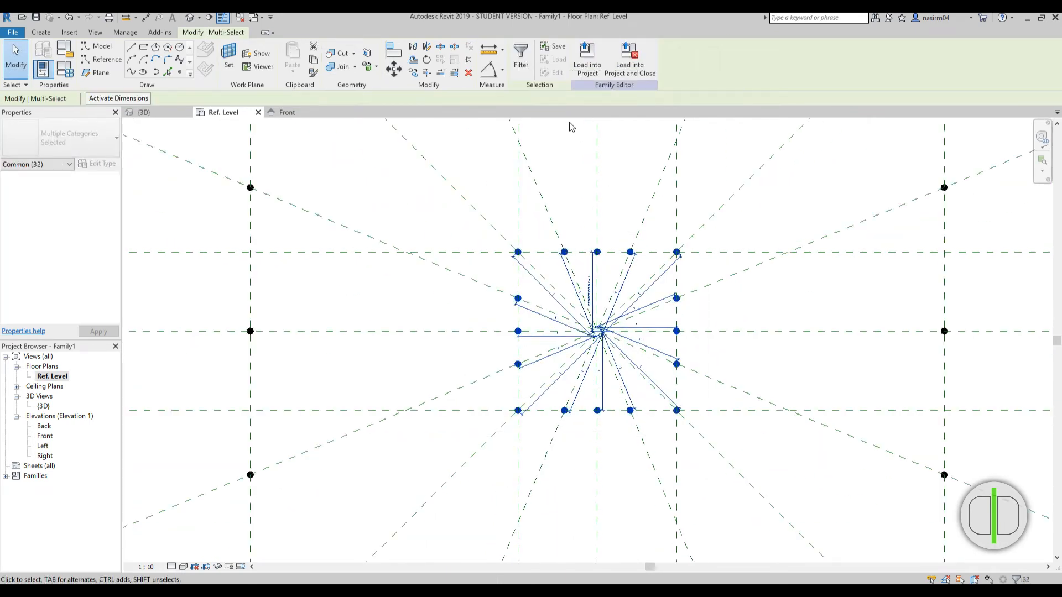
click(521, 59)
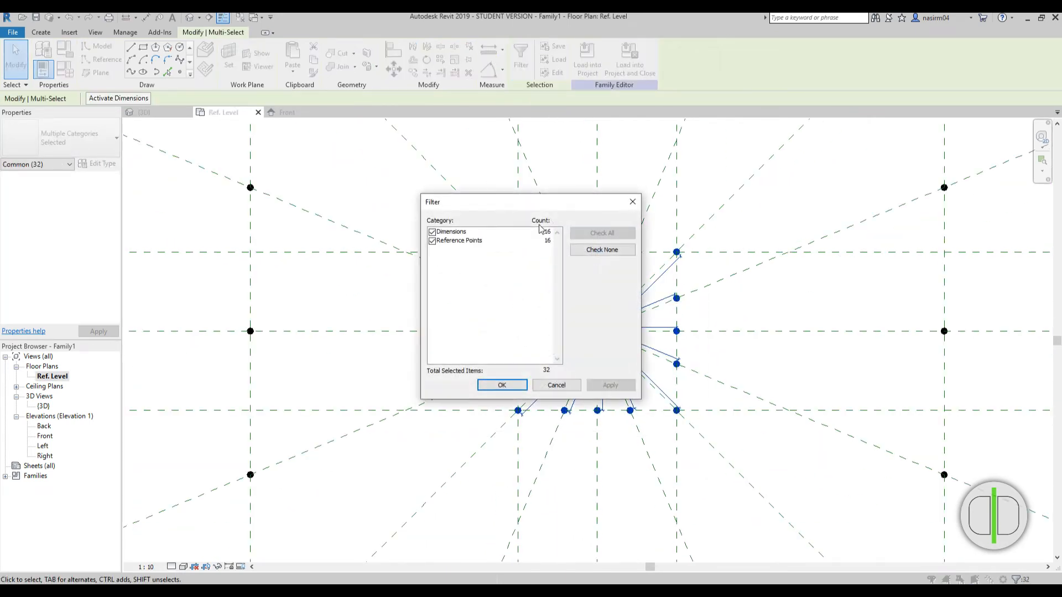
click(431, 241)
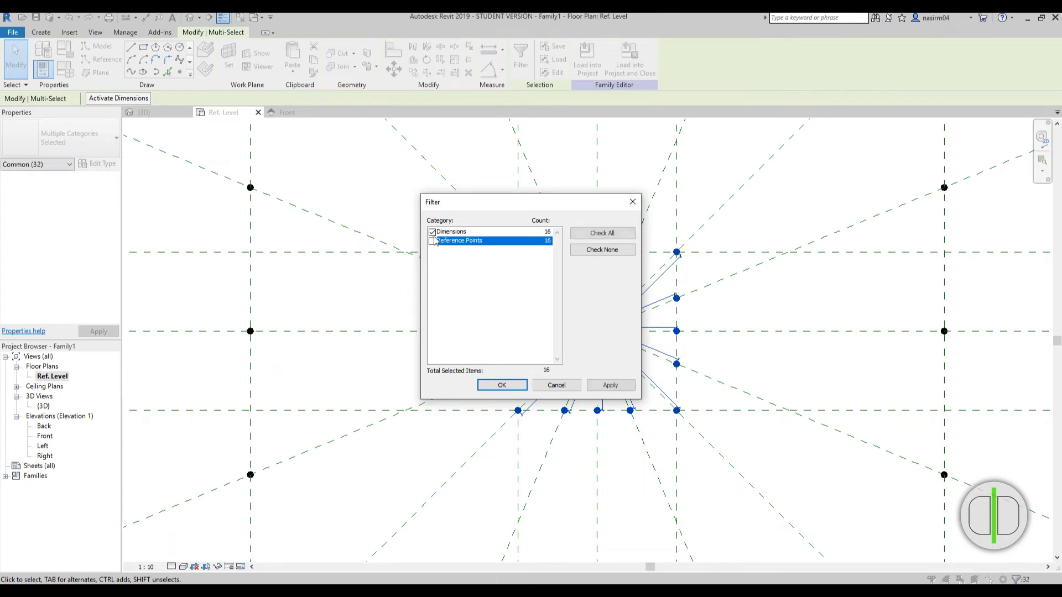
click(501, 386)
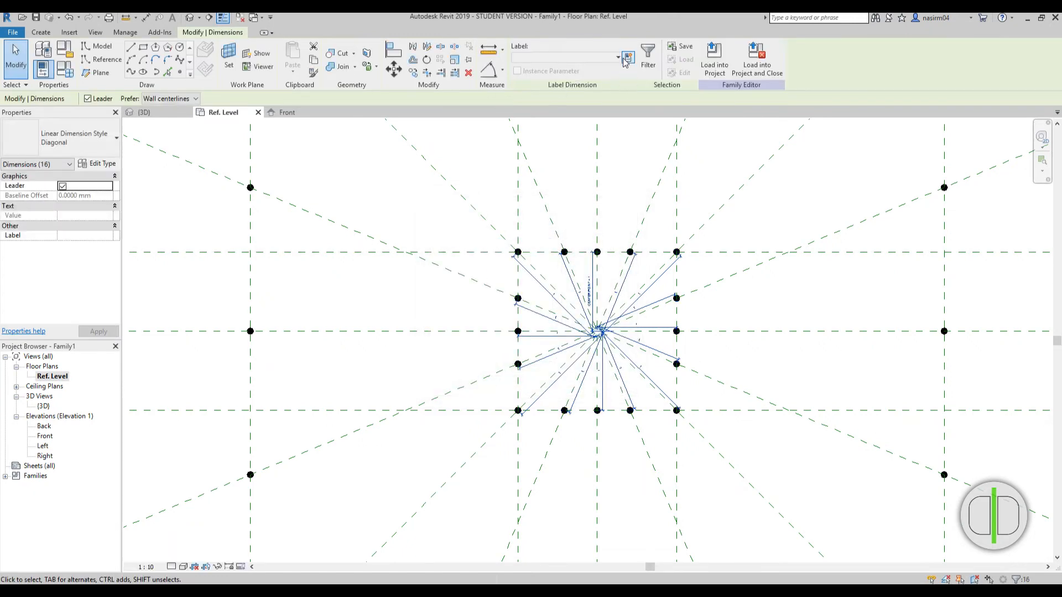
click(617, 57)
click(550, 95)
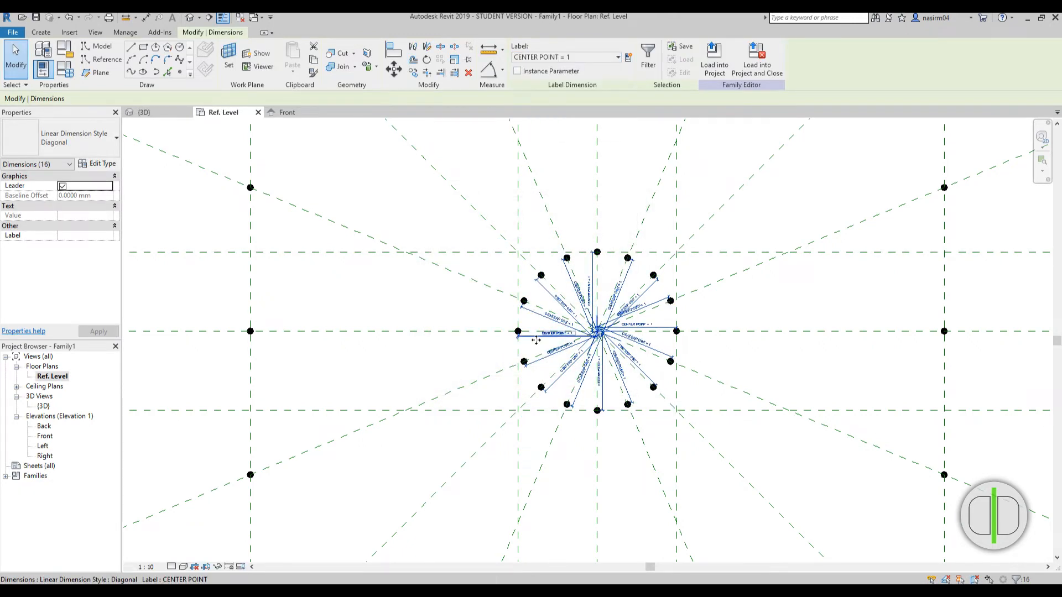
click(438, 333)
scroll(627, 311, down, 2)
click(492, 349)
scroll(522, 289, down, 3)
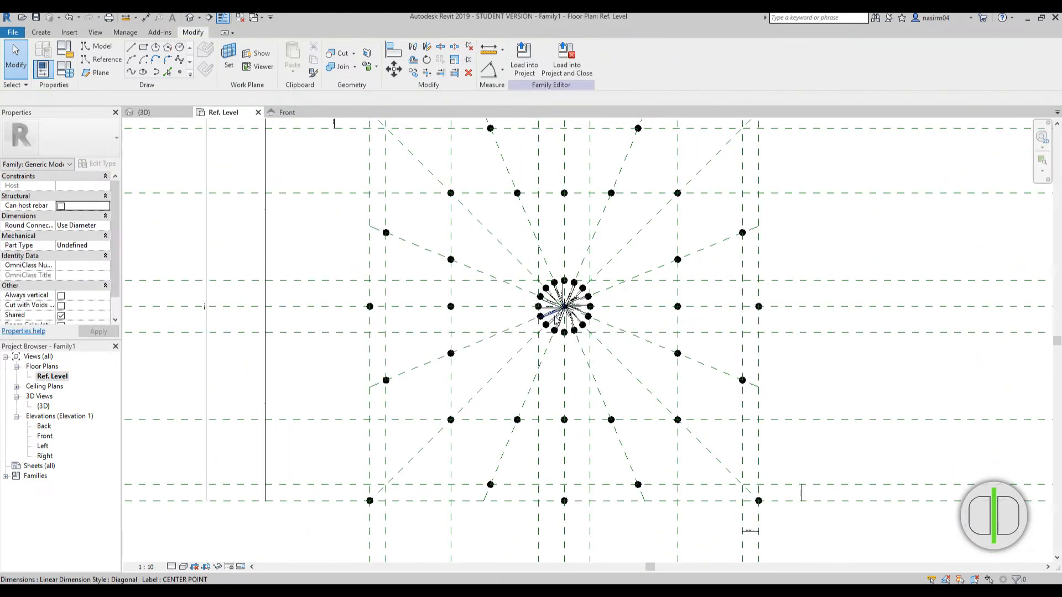
Draw a spline reference line from the outer upper-left corner point through the middle square's corner point to the matching inner circle point
middle_drag(485, 395, 559, 401)
scroll(474, 378, down, 1)
middle_drag(436, 237, 416, 230)
scroll(420, 301, up, 1)
scroll(463, 304, down, 1)
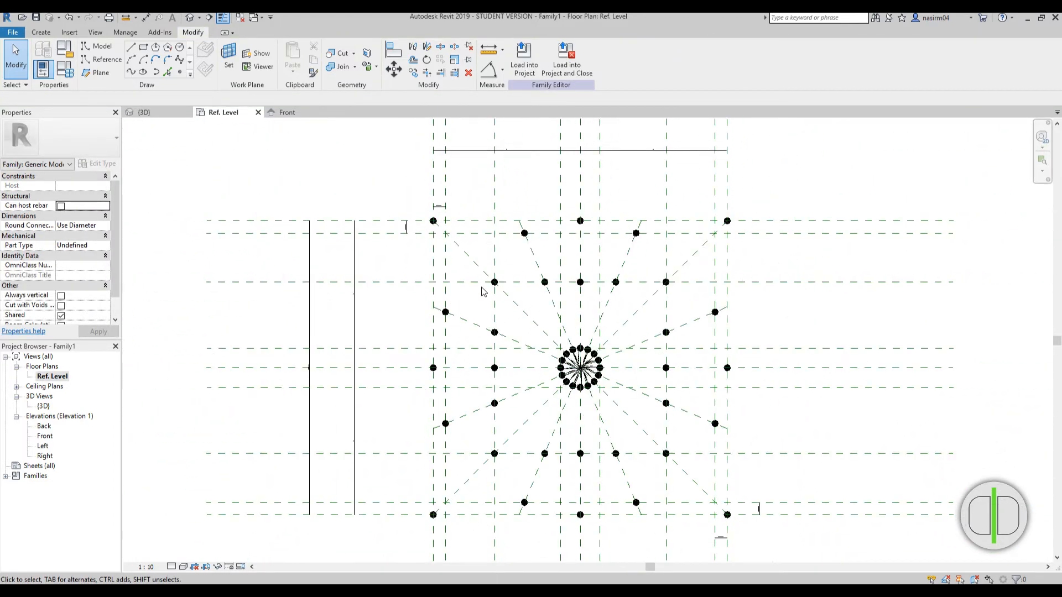
scroll(516, 300, up, 2)
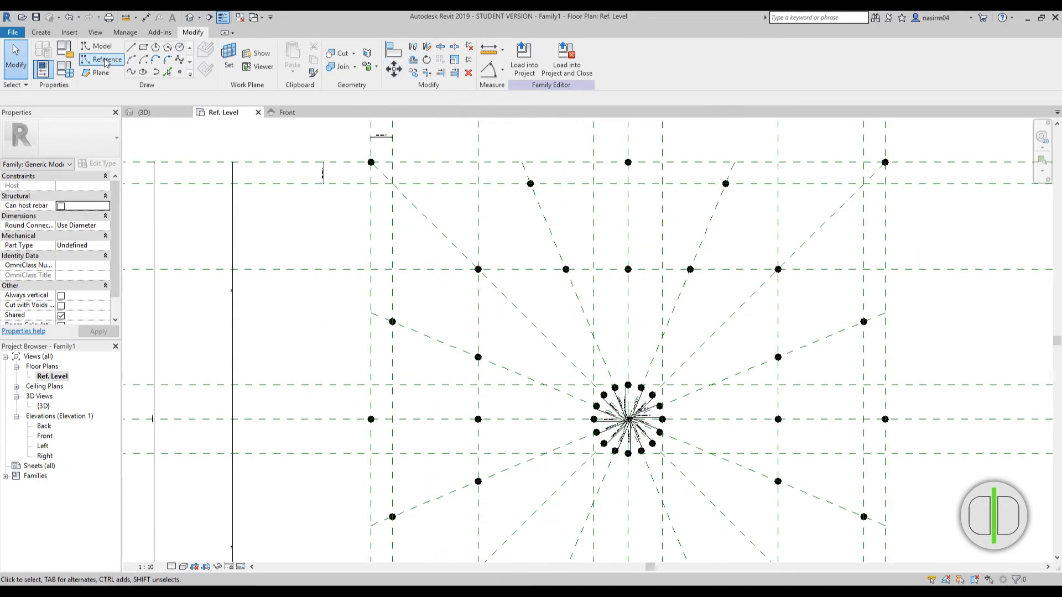
click(102, 60)
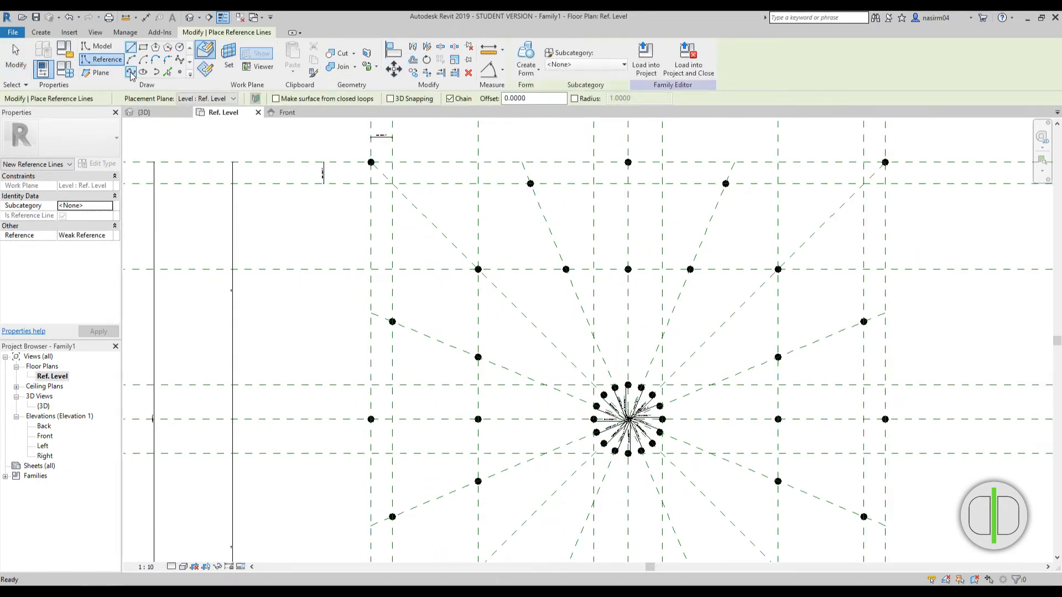
click(130, 72)
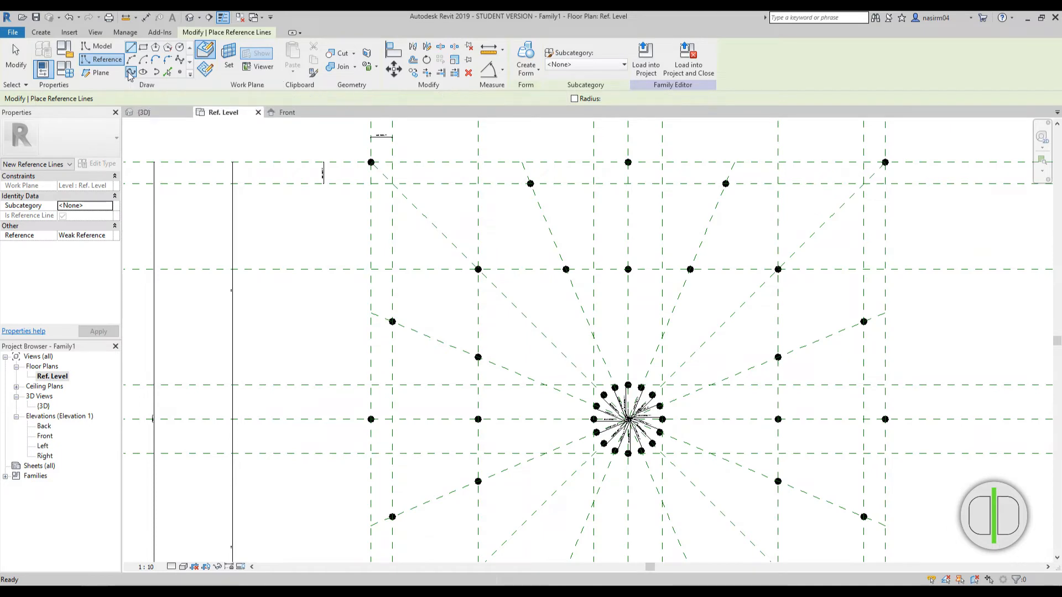
scroll(334, 177, up, 2)
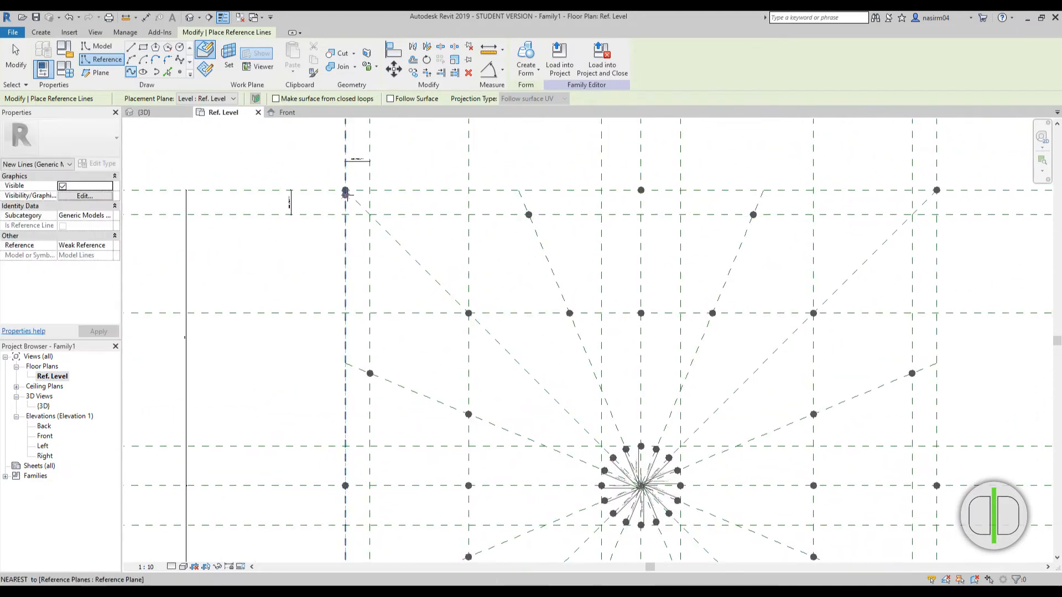
click(380, 226)
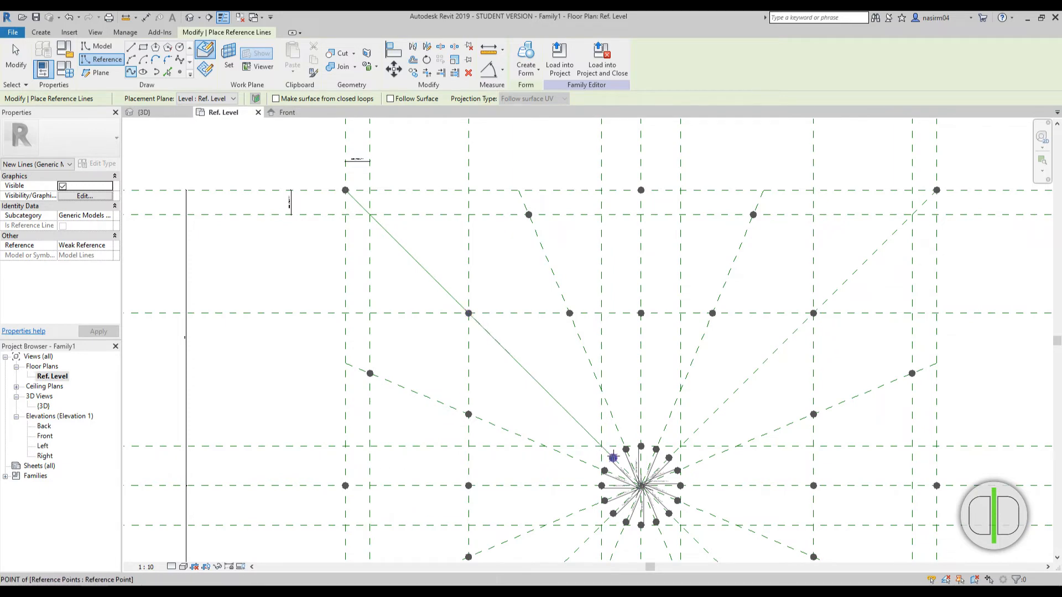
middle_drag(486, 323, 483, 226)
key(Escape)
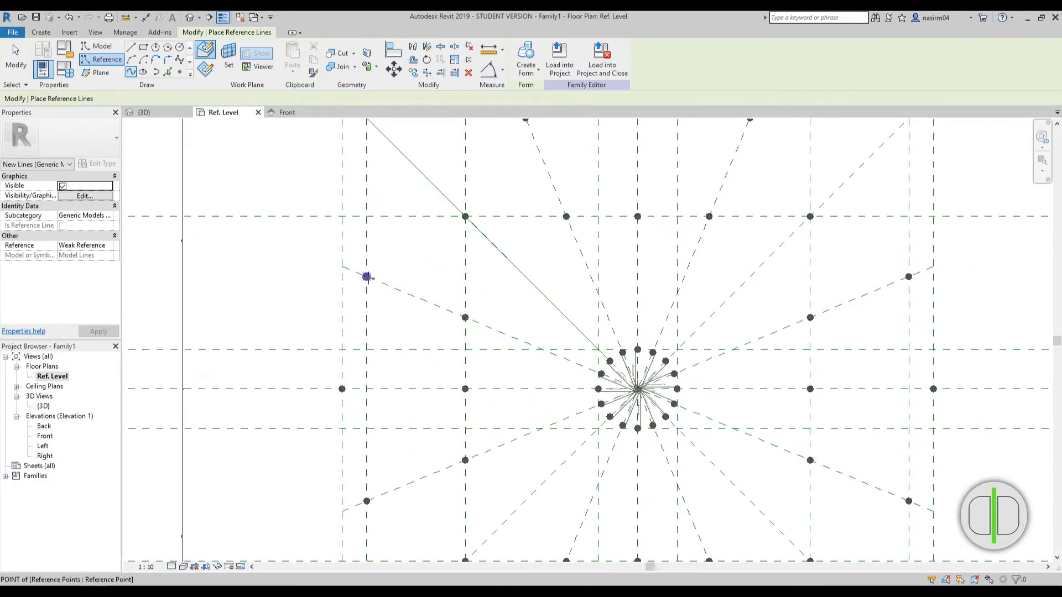
Draw spline reference lines through the left side's upper angled points and its center points, each ending at the matching inner circle point
click(366, 277)
click(465, 314)
scroll(642, 404, up, 1)
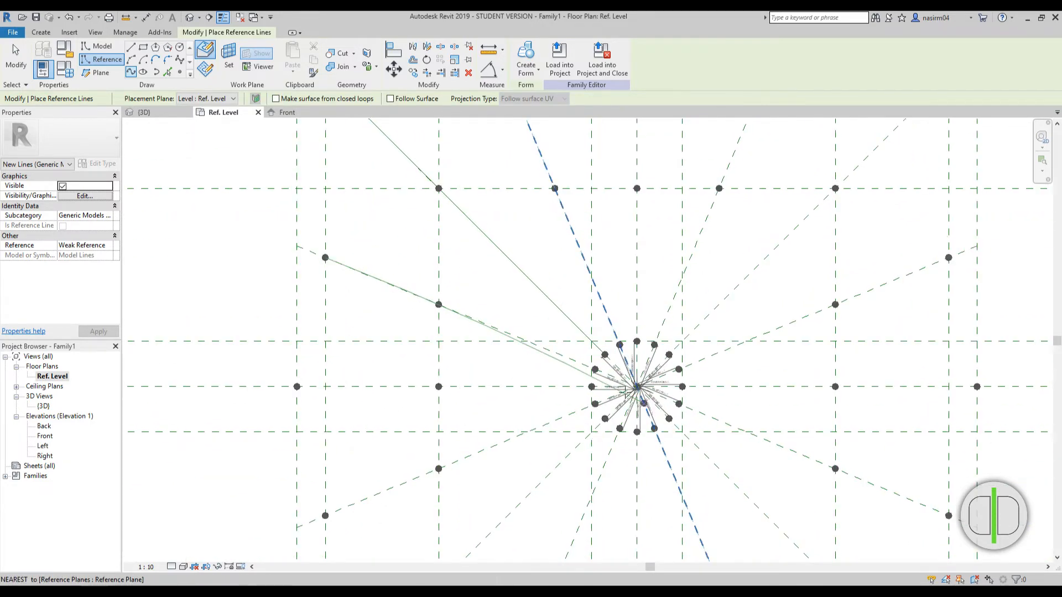
click(600, 370)
key(Escape)
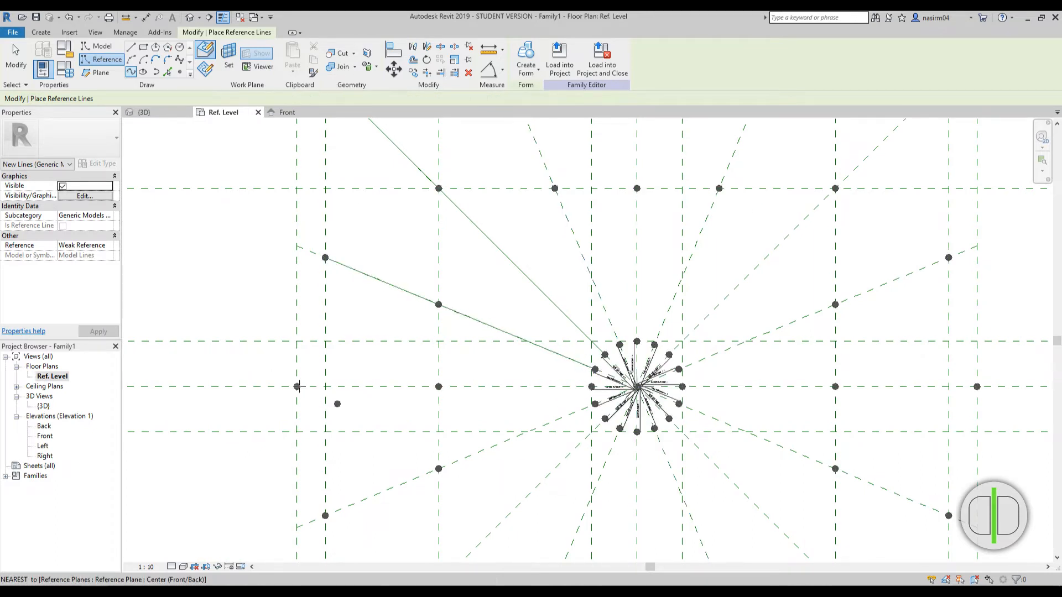
click(439, 386)
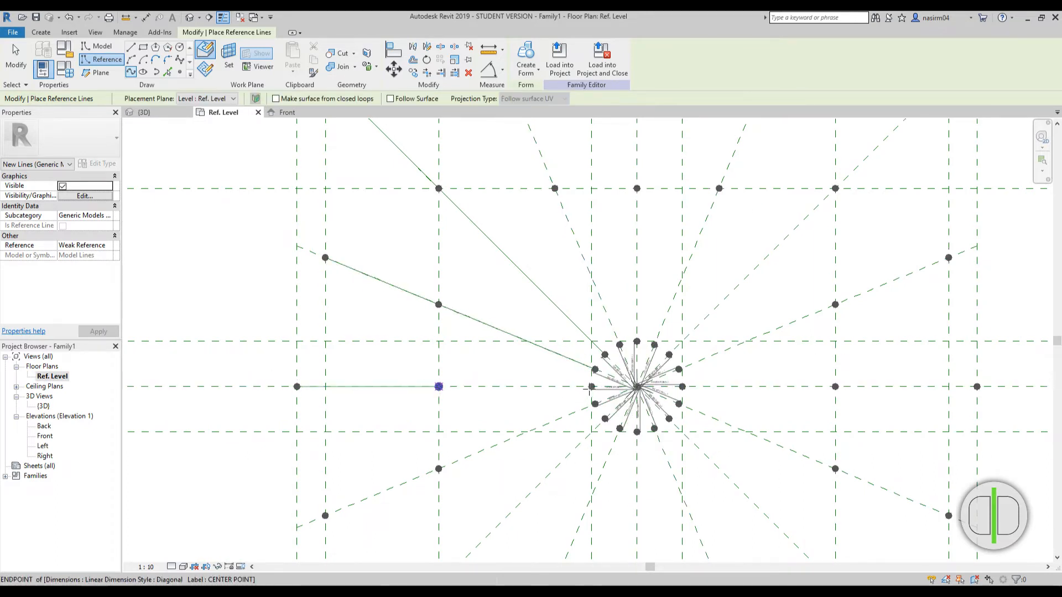
click(591, 387)
key(Escape)
Draw spline reference lines inward through the left side's lower angled points and the lower-left corner points to the inner circle
click(325, 516)
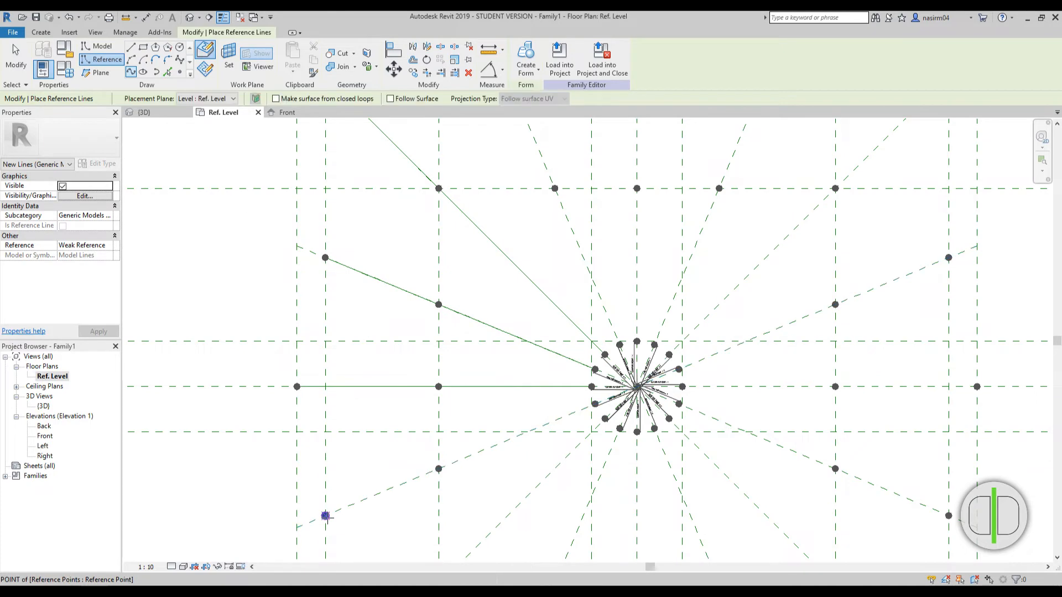
click(439, 469)
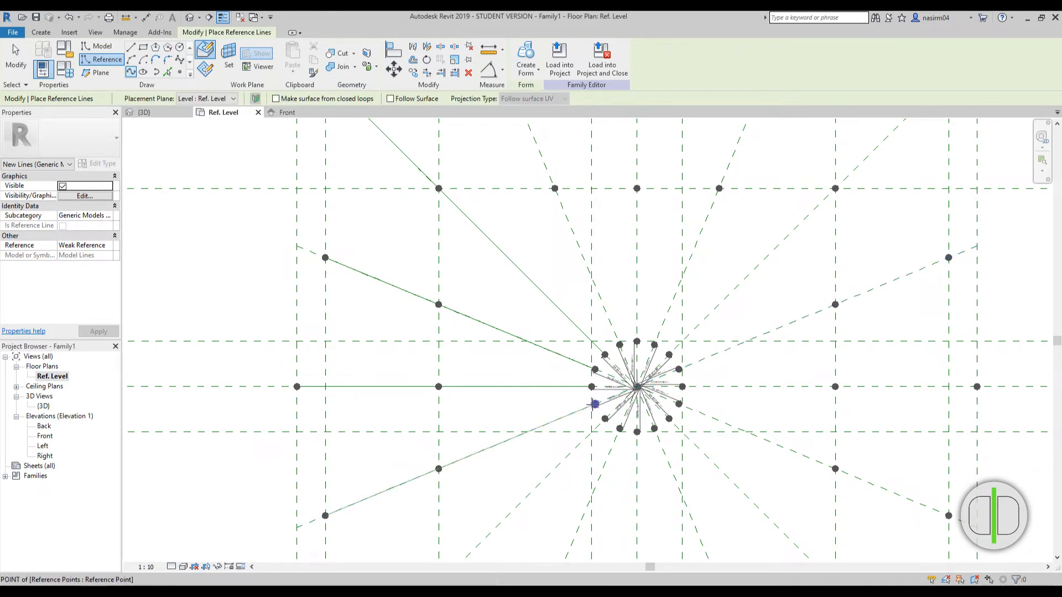
key(Escape)
middle_drag(473, 448, 460, 282)
scroll(392, 436, down, 1)
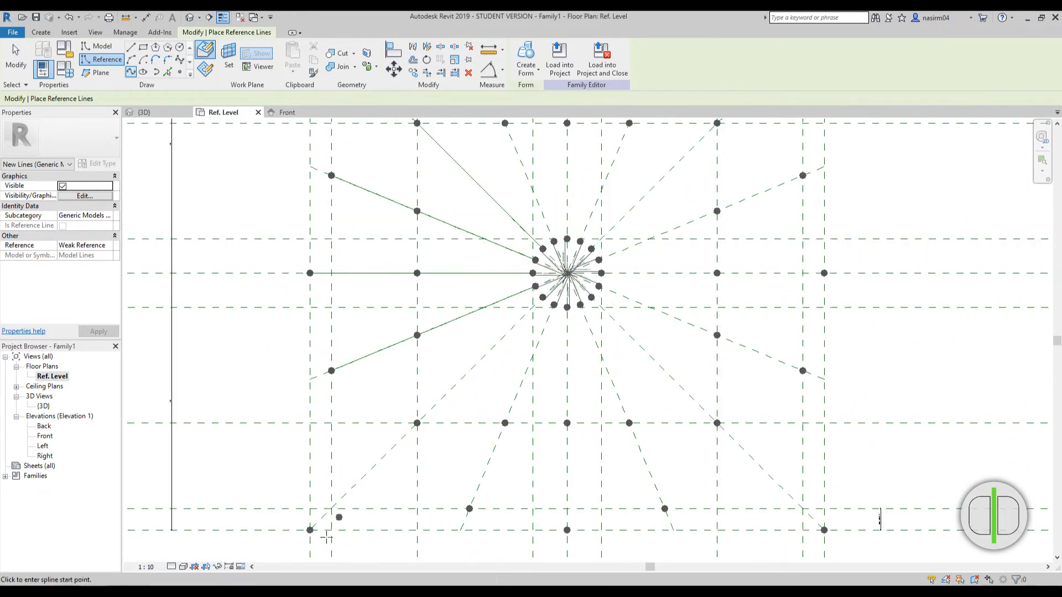
click(309, 529)
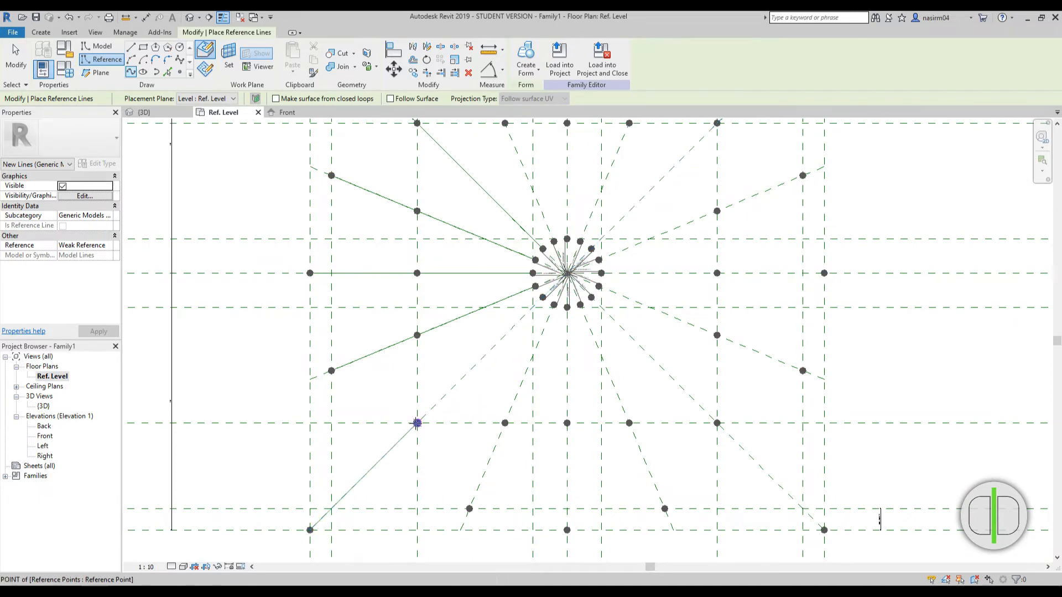
scroll(489, 341, up, 2)
click(562, 284)
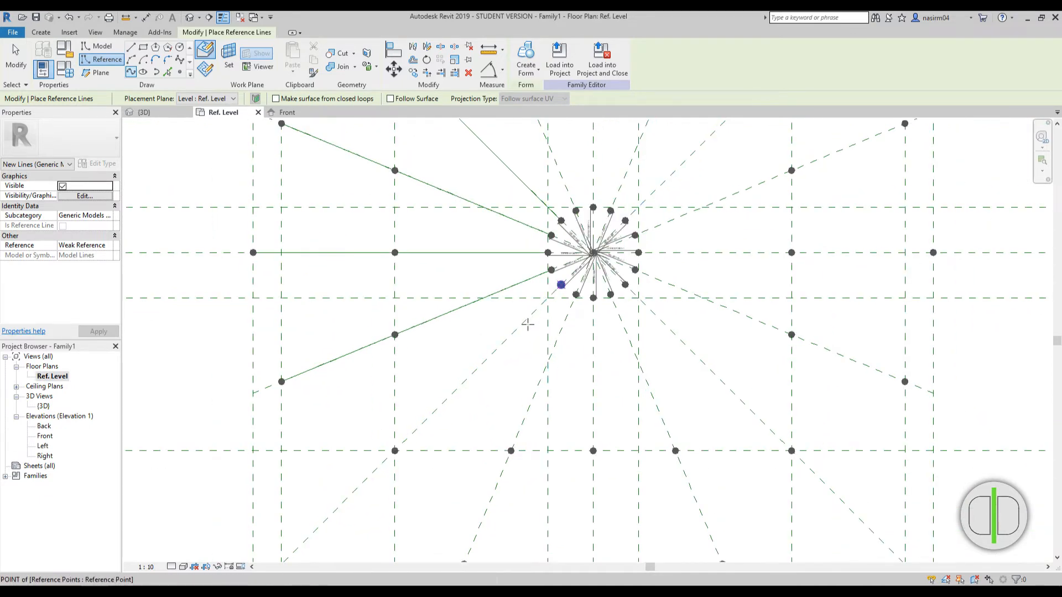
key(Escape)
Draw spline reference lines inward through the lower side's left angled points and its center points to the inner circle
scroll(508, 280, down, 3)
click(480, 463)
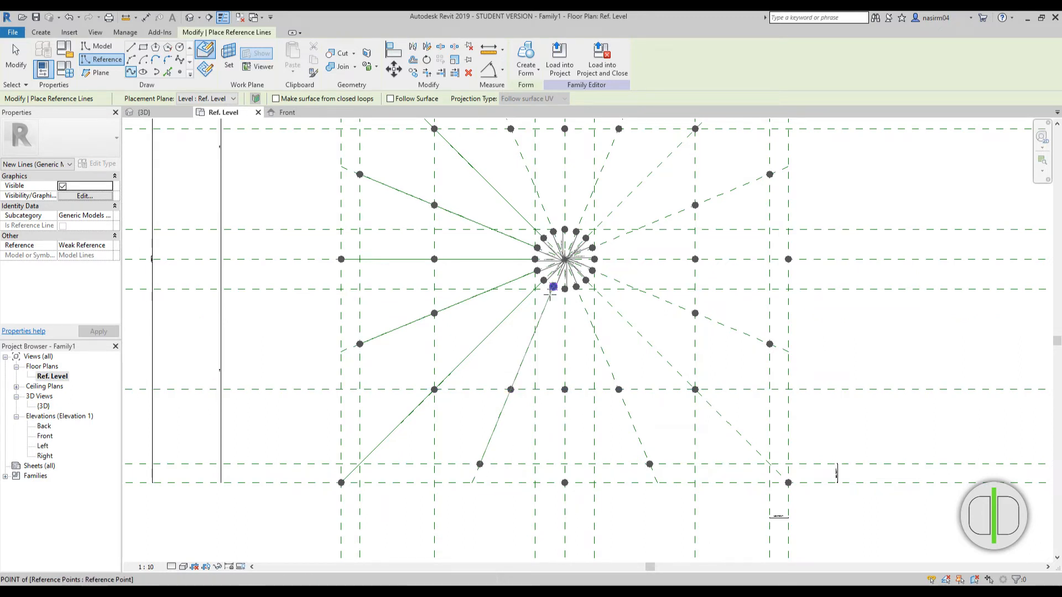
click(553, 287)
key(Escape)
click(565, 483)
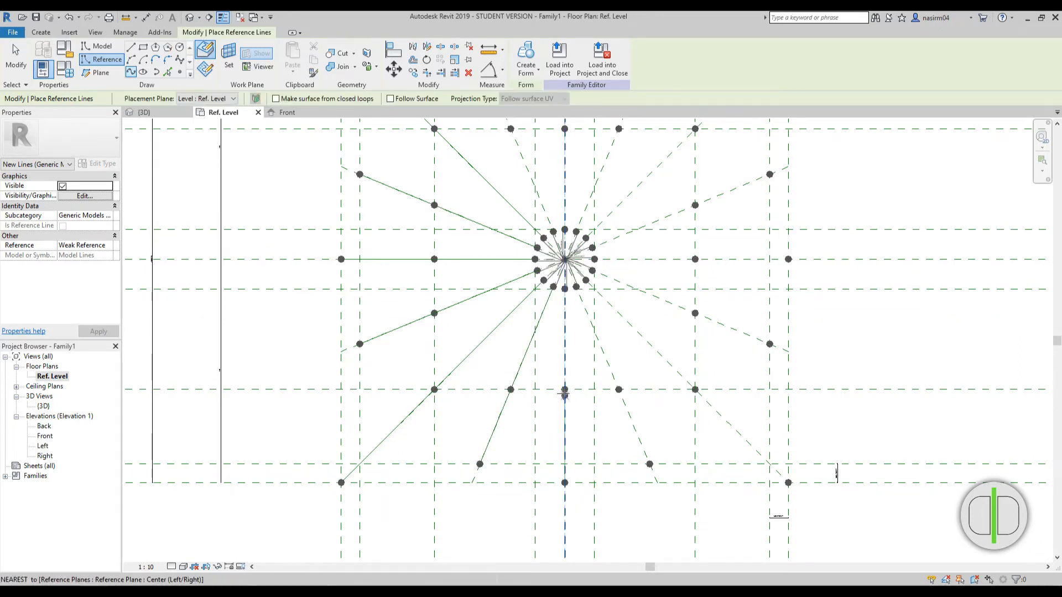
click(564, 289)
key(Escape)
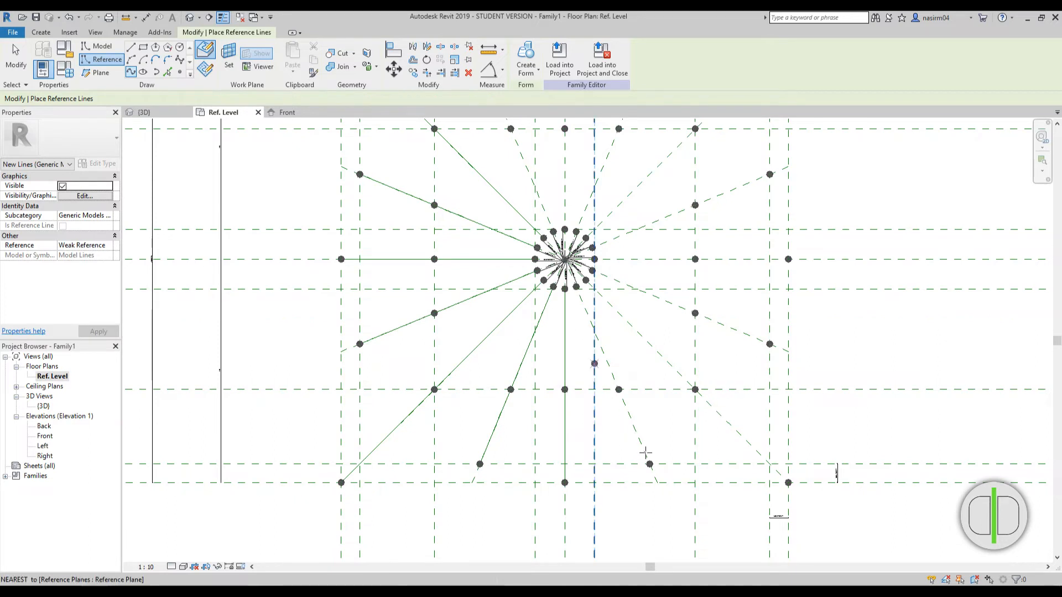
Draw spline reference lines inward through the lower side's right angled points and the lower-right corner points to the inner circle
click(649, 464)
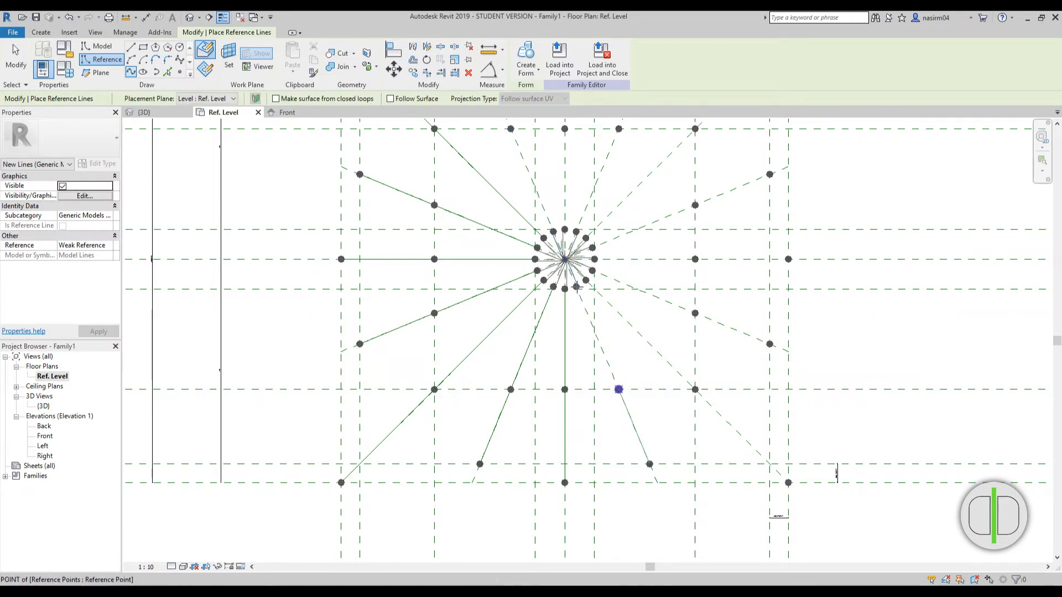
click(576, 287)
key(Escape)
click(789, 483)
click(586, 281)
key(Escape)
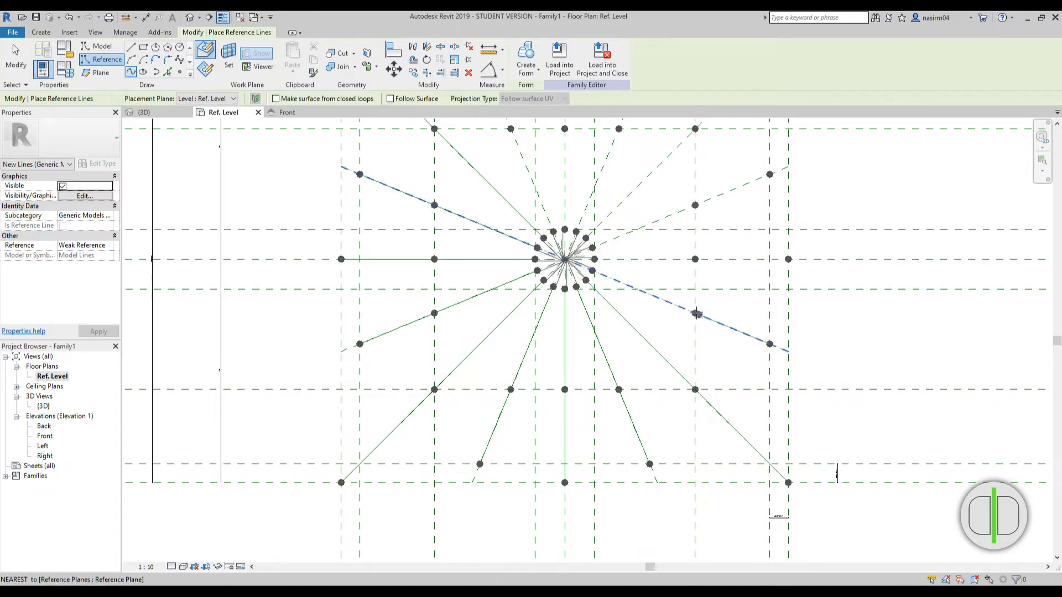
Draw spline reference lines inward through the right side's lower angled, center and upper angled points to the inner circle
click(607, 269)
key(Escape)
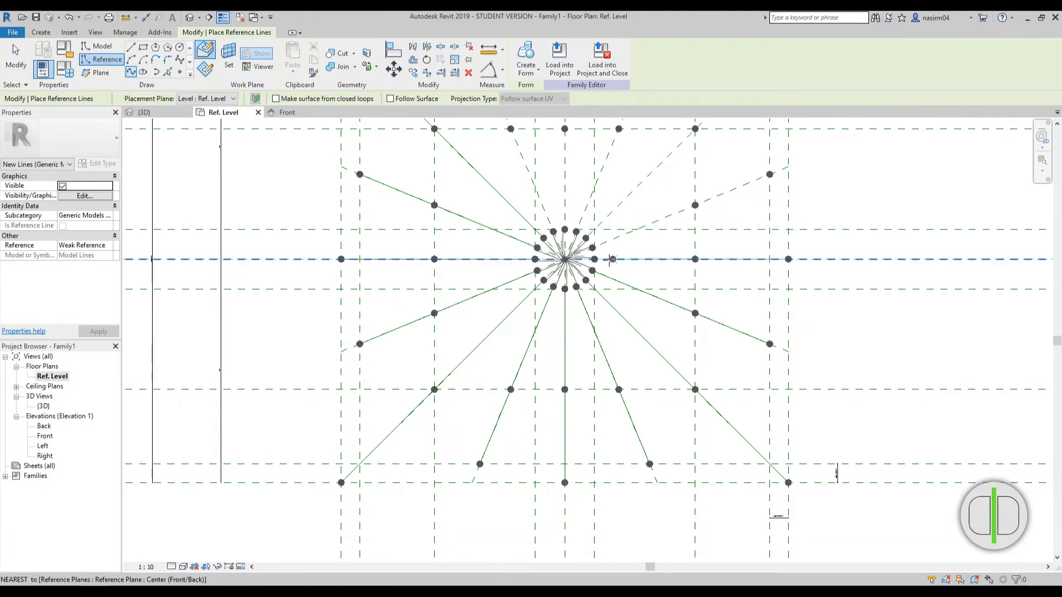
click(594, 259)
key(Escape)
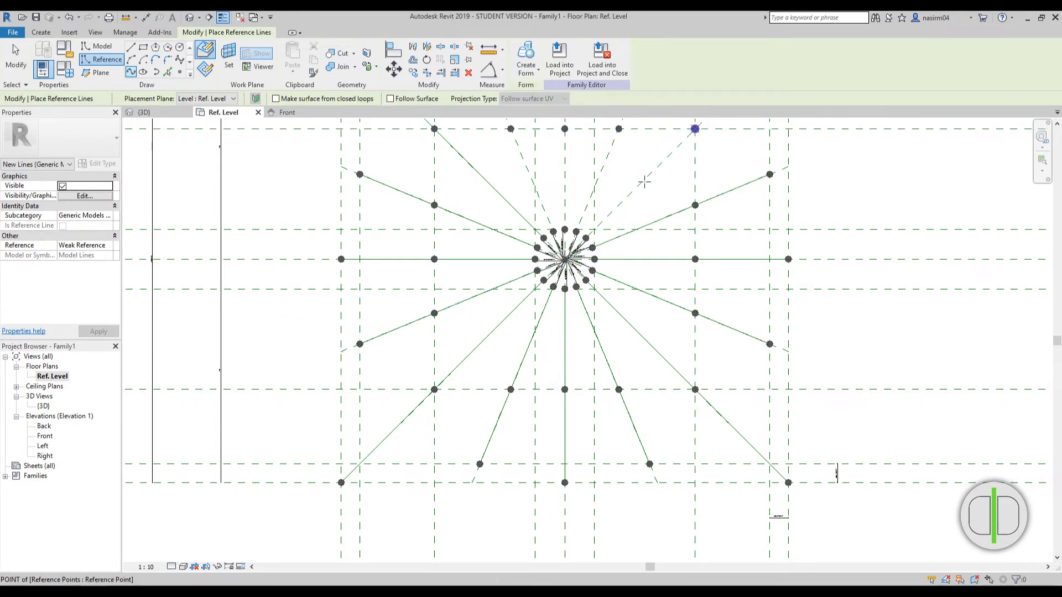
click(695, 129)
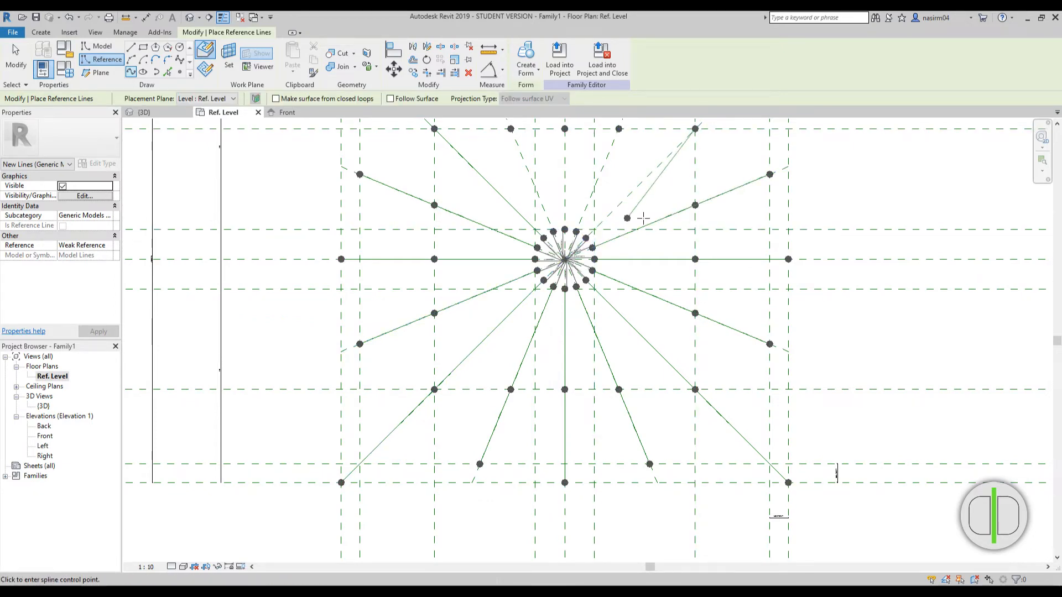
scroll(643, 222, down, 1)
middle_drag(638, 257, 581, 382)
key(Escape)
Draw a spline reference line from the outer upper-right corner point through the middle square's corner point to the matching inner circle point
scroll(641, 321, down, 2)
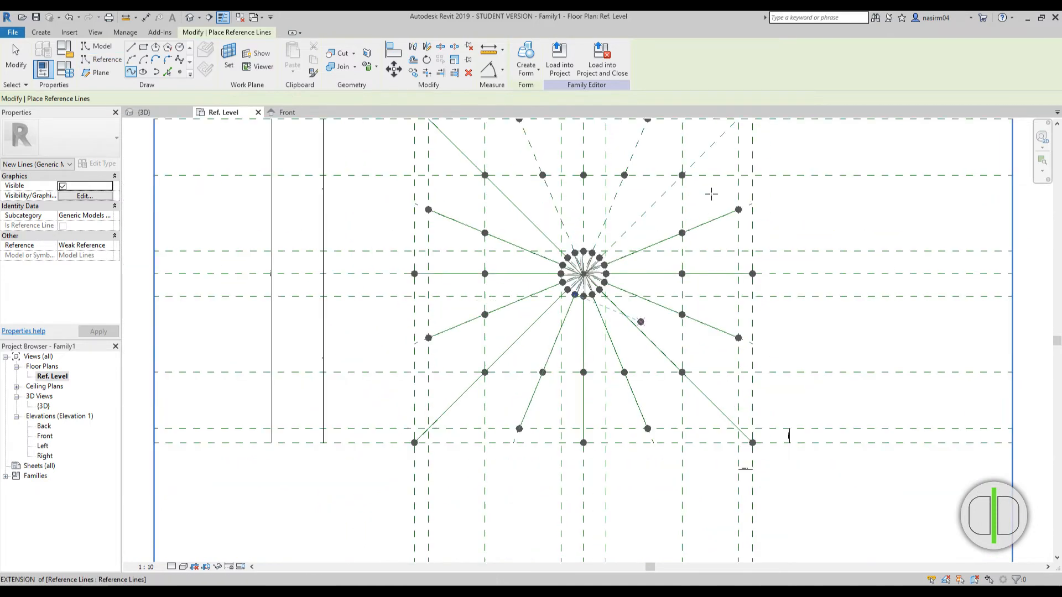
scroll(712, 193, down, 1)
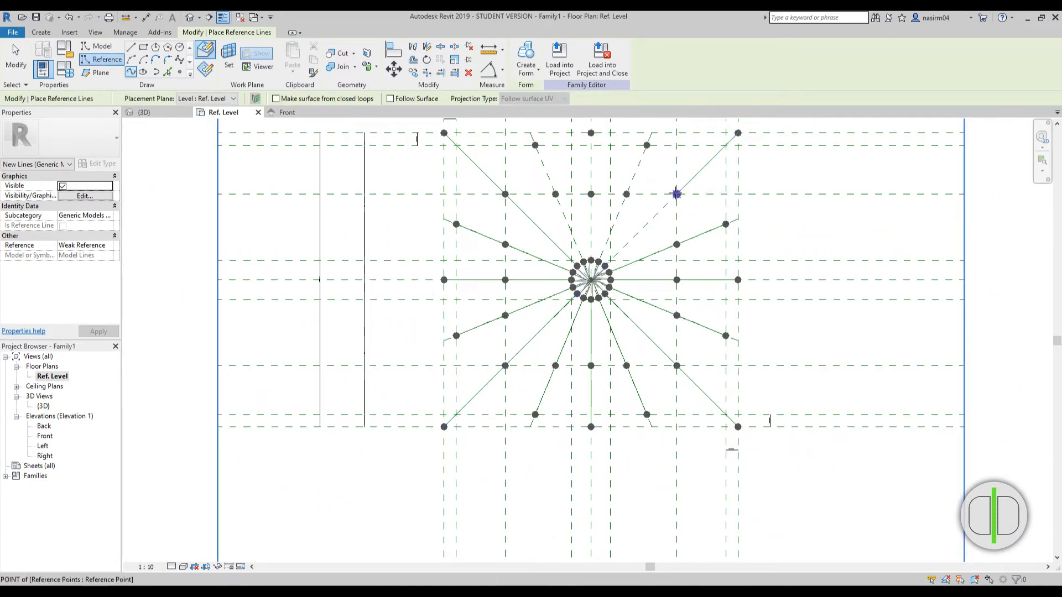
click(676, 193)
scroll(615, 249, up, 2)
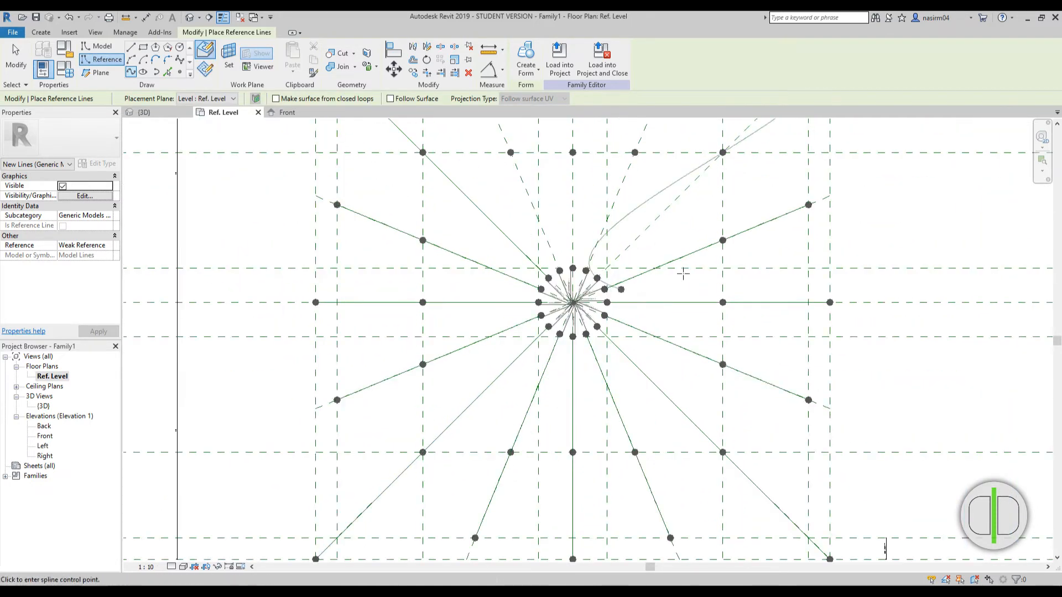
middle_drag(683, 274, 656, 400)
key(Escape)
Draw spline reference lines inward through the upper side's right angled points and its center points to the inner circle
click(643, 193)
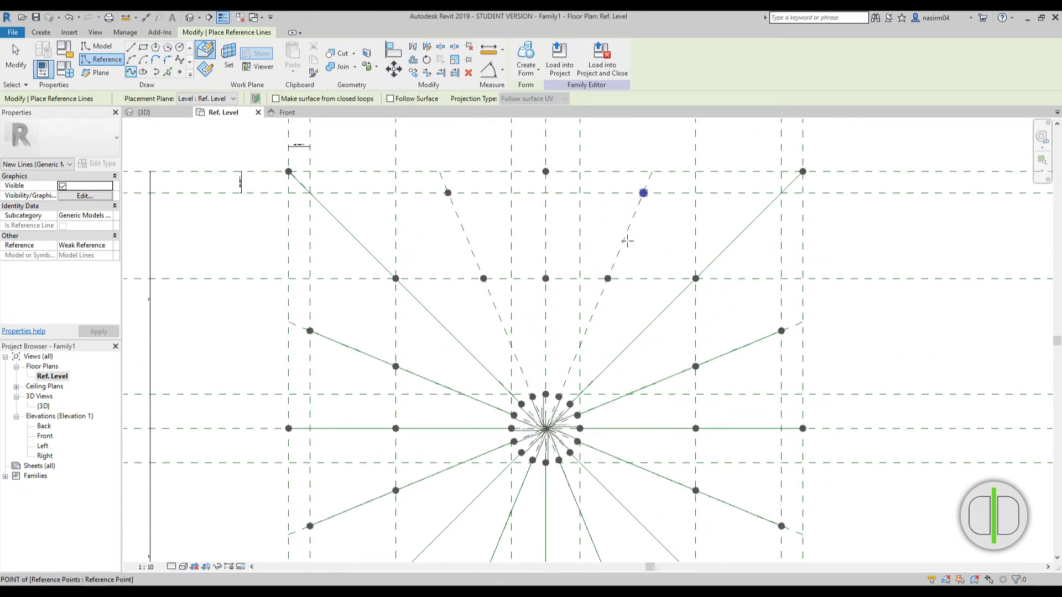
click(607, 278)
click(559, 397)
click(545, 172)
click(545, 278)
click(545, 394)
Draw a spline reference line through the upper side's left angled points to the inner circle and finish placing reference lines
click(448, 193)
click(532, 397)
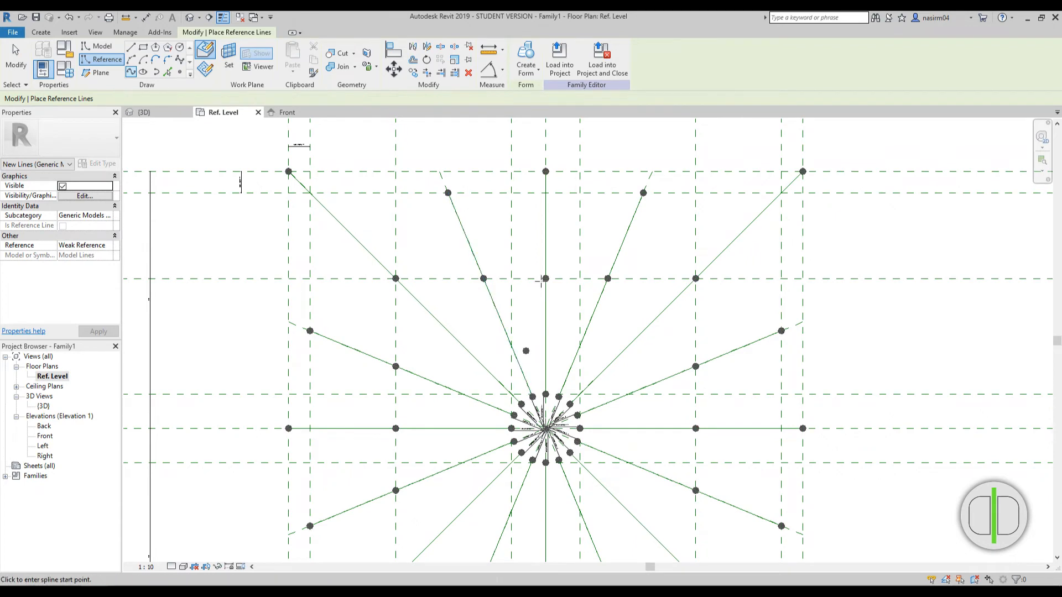
scroll(553, 255, down, 3)
key(Escape)
middle_drag(474, 246, 507, 230)
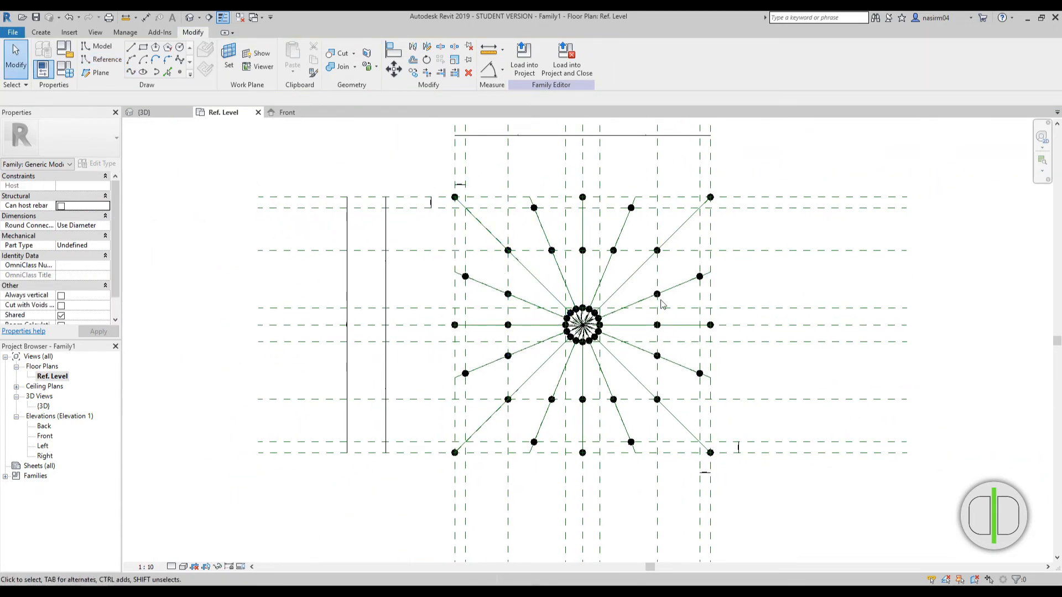
Create a form from the lower-left diagonal, the lower side's left angled and the lower center reference lines
scroll(527, 412, up, 1)
click(526, 371)
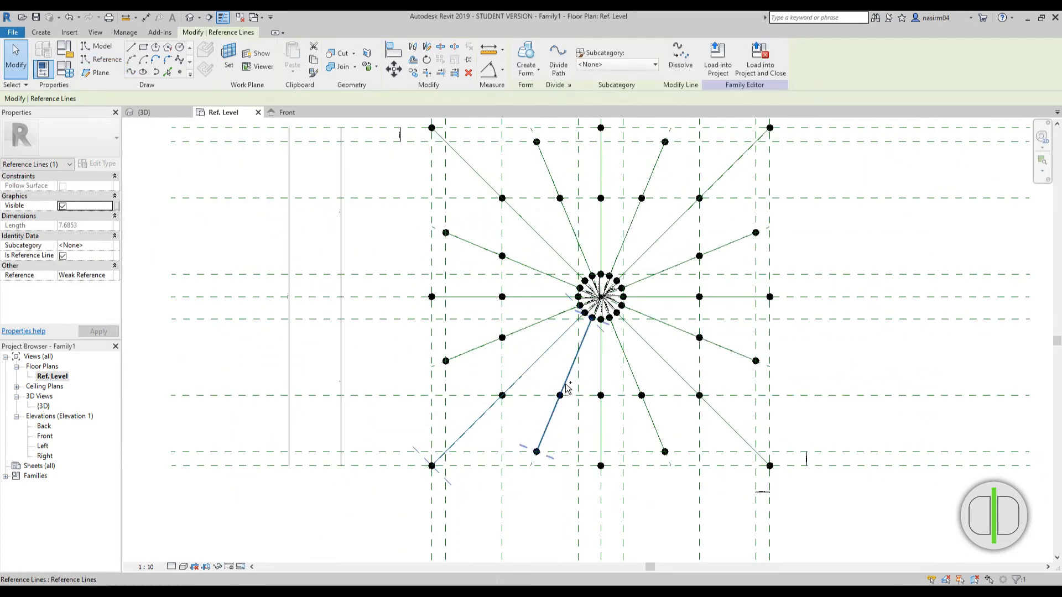
ctrl+click(565, 382)
ctrl+click(603, 383)
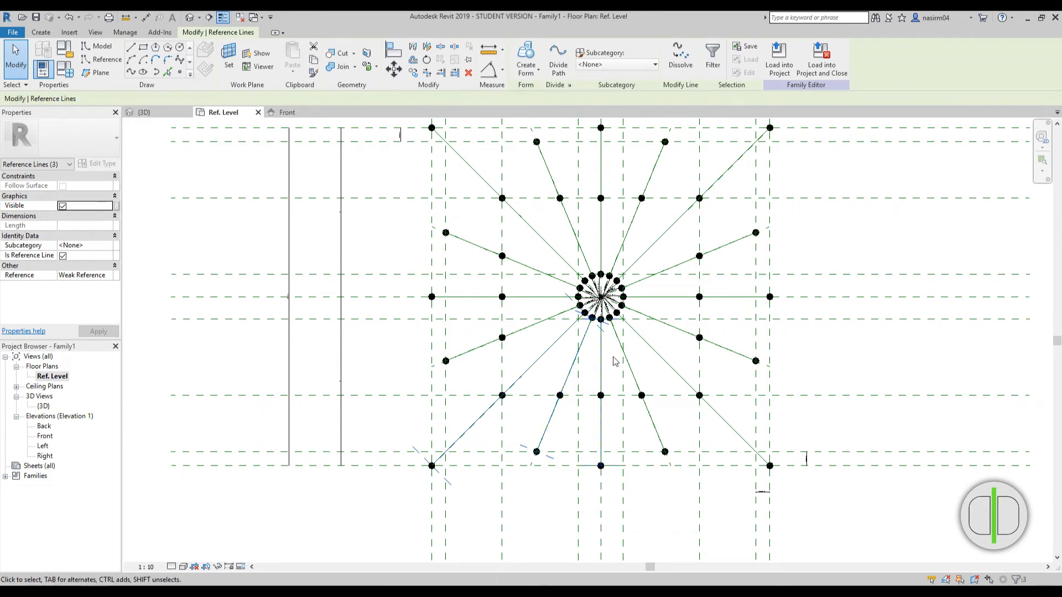
click(529, 61)
Create a form from the lower center, the lower side's right angled and the lower-right diagonal reference lines
scroll(636, 394, up, 1)
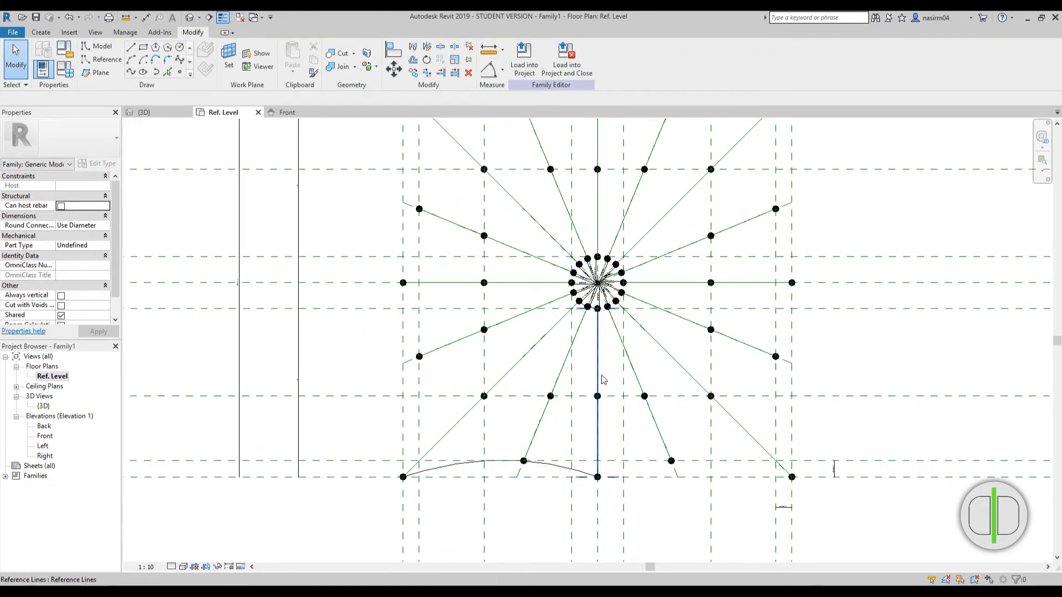
click(631, 378)
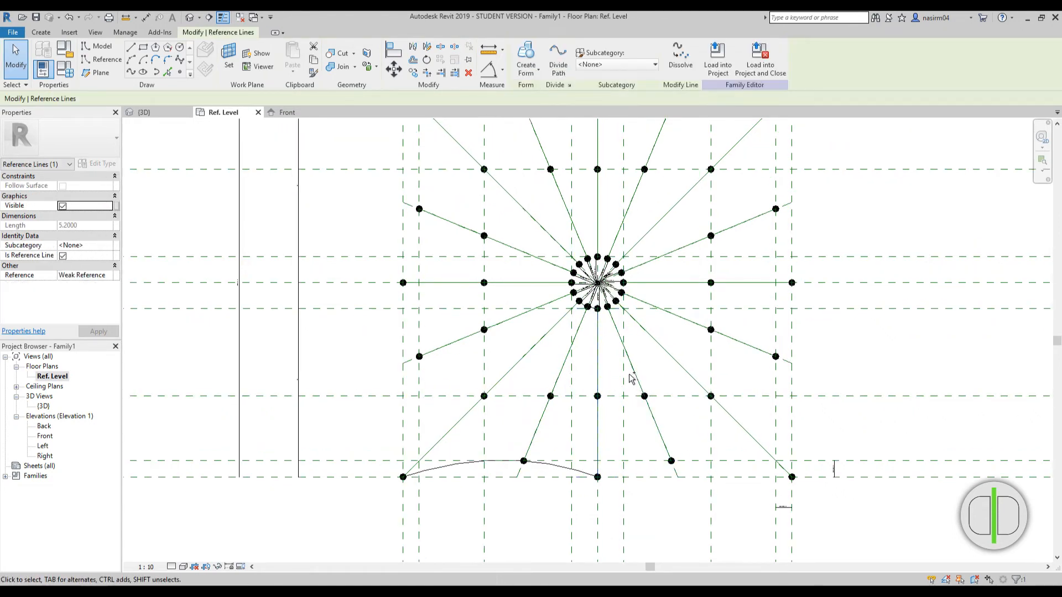
ctrl+click(676, 358)
click(526, 58)
middle_drag(692, 344, 638, 388)
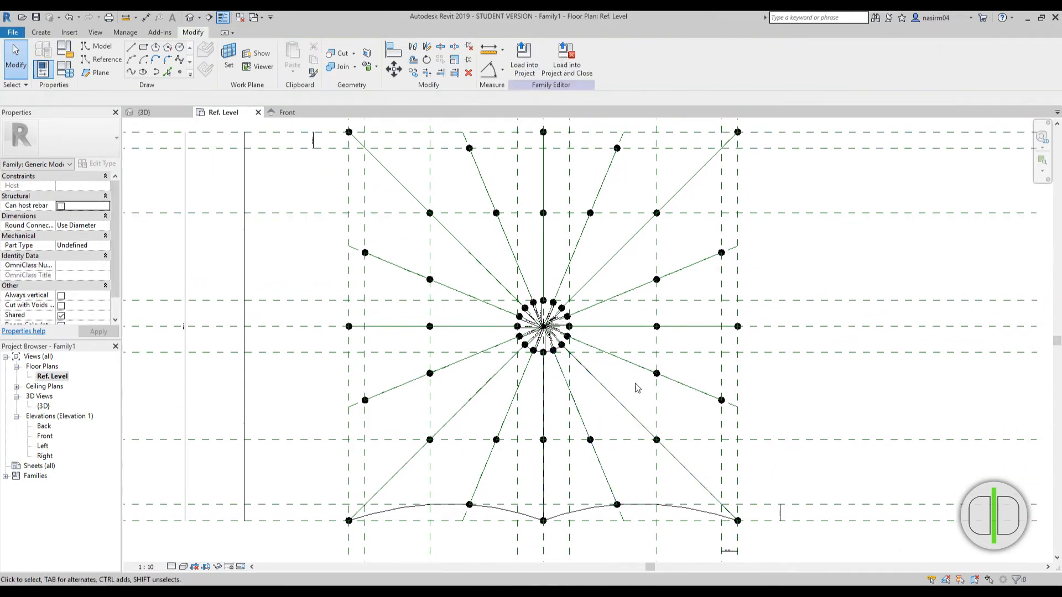
Create a form from the lower-right diagonal, the right side's lower angled and the right center reference lines
key(Tab)
click(627, 412)
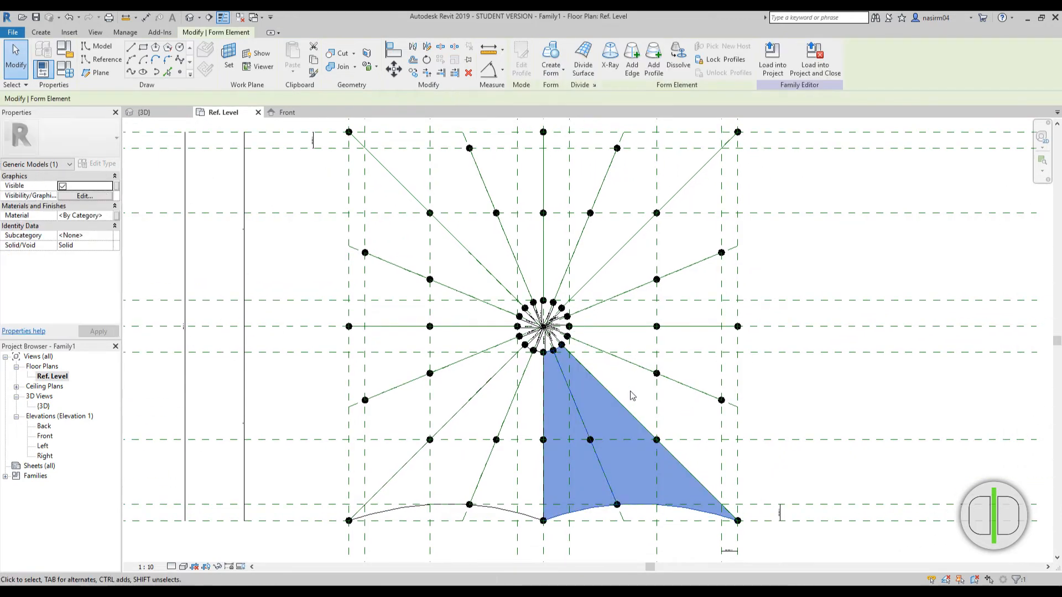
key(Escape)
click(681, 387)
ctrl+click(692, 331)
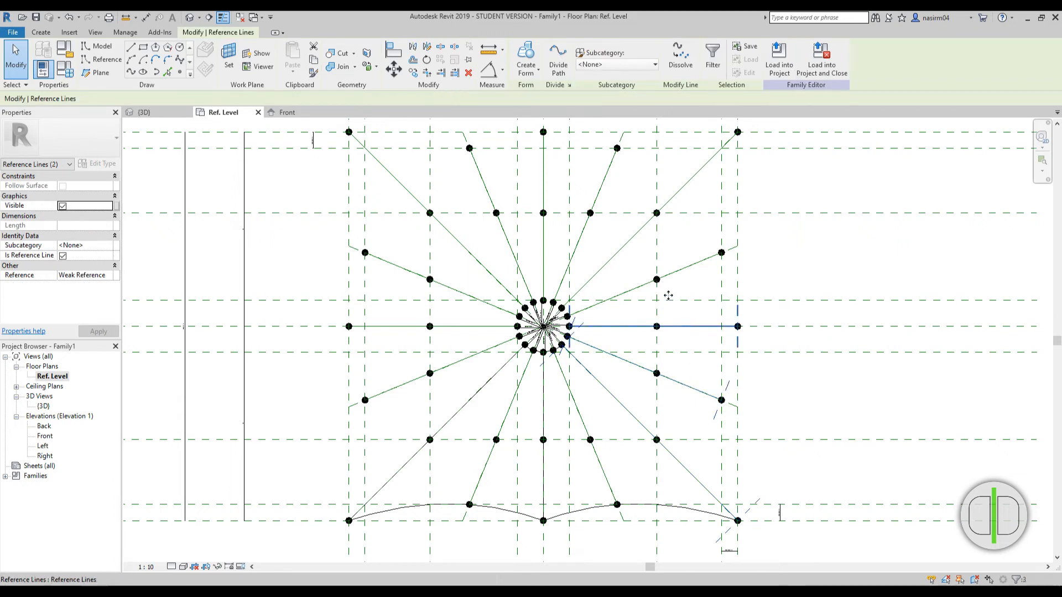
click(525, 59)
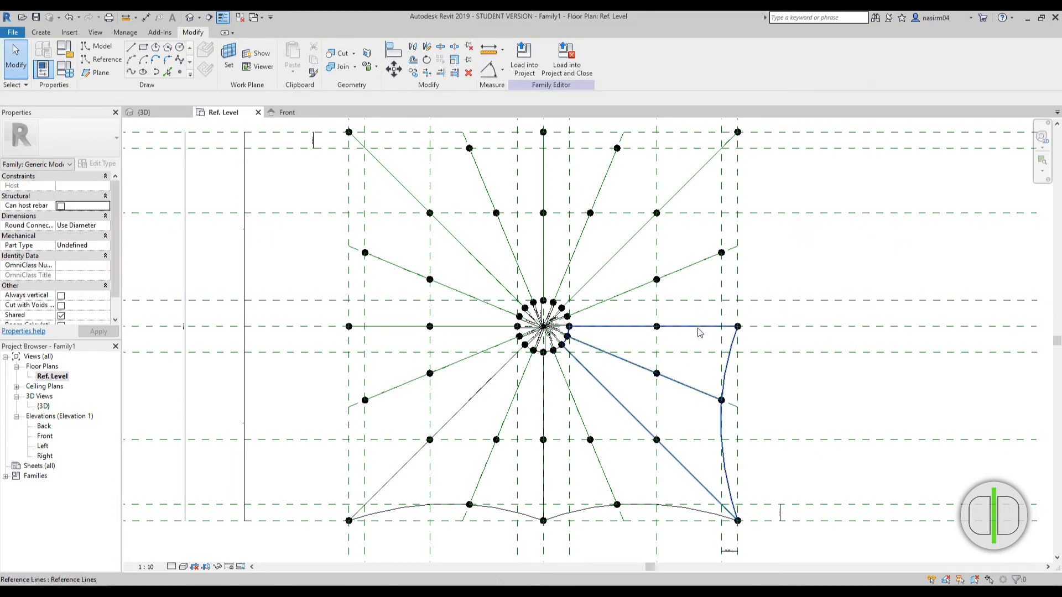
Create a form from the right center, the right side's upper angled and the upper-right diagonal reference lines
click(696, 265)
ctrl+click(696, 265)
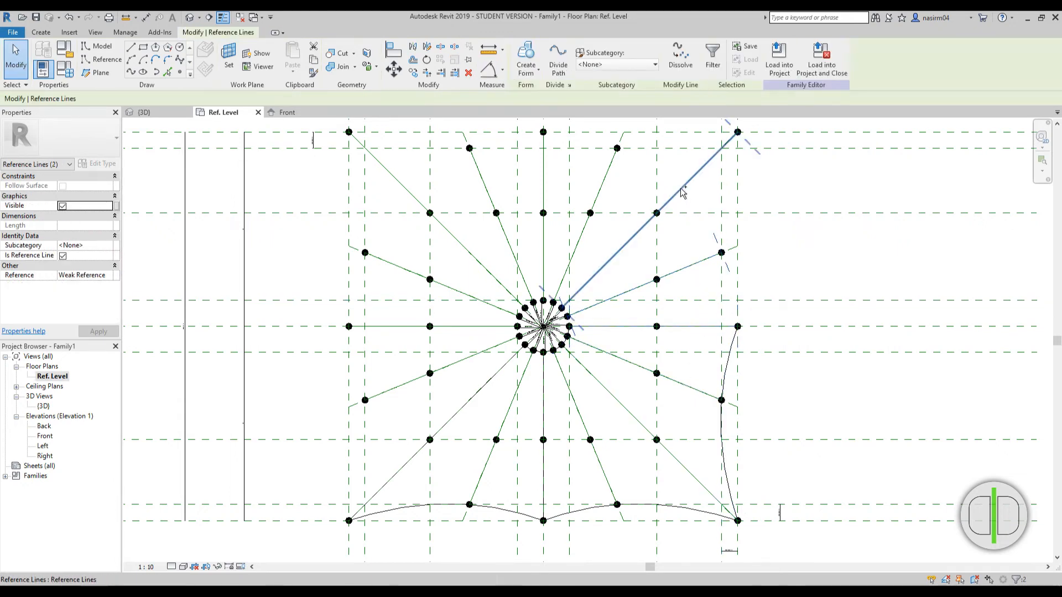
ctrl+click(680, 189)
middle_drag(690, 229, 690, 305)
click(525, 60)
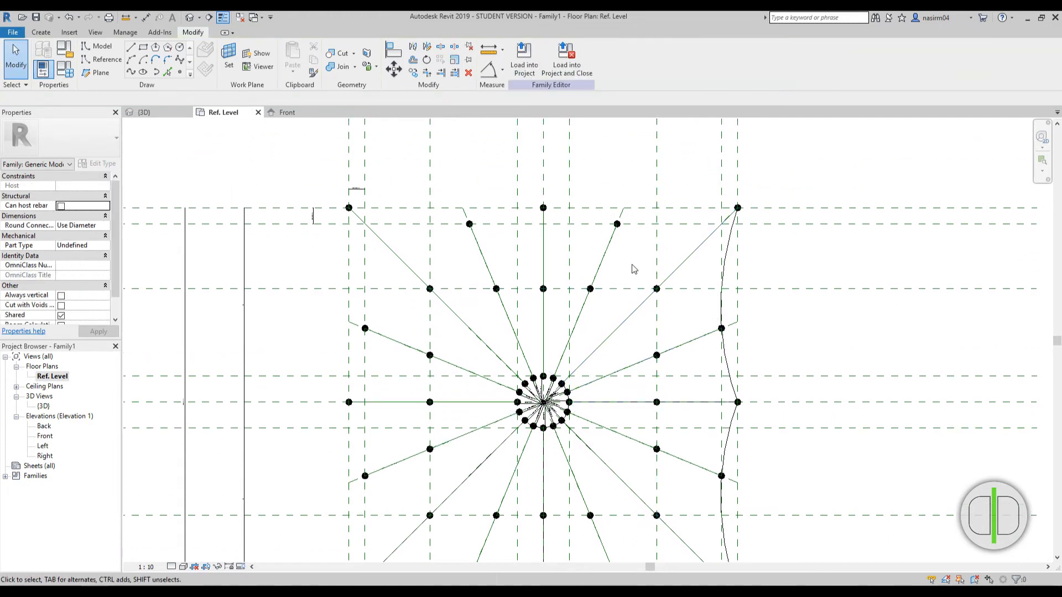
Create a form from the upper-right diagonal, the upper side's right angled and the upper center reference lines
click(639, 309)
key(Delete)
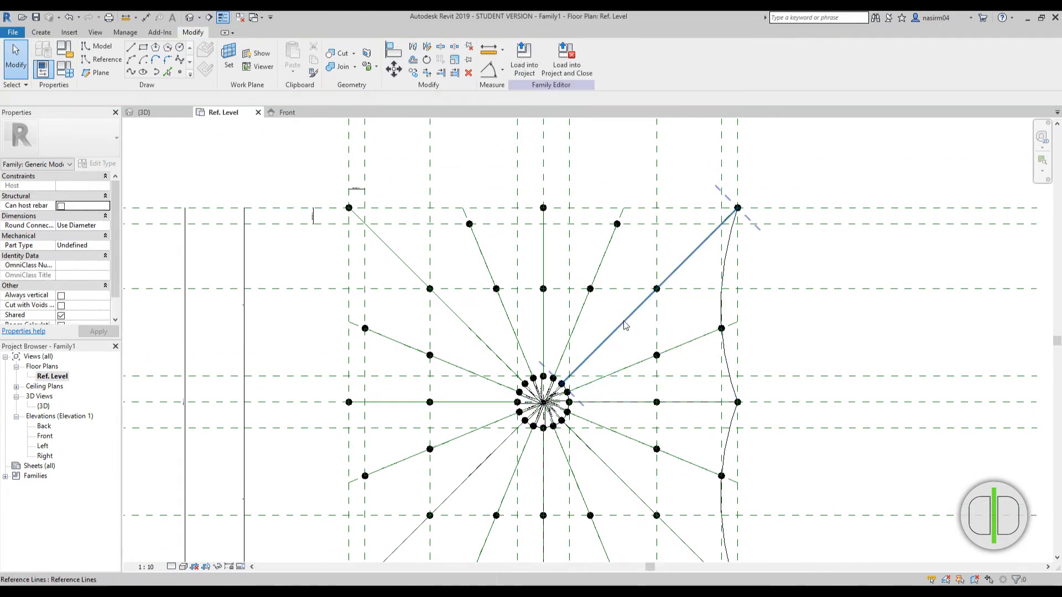
click(596, 274)
ctrl+click(544, 255)
ctrl+click(548, 257)
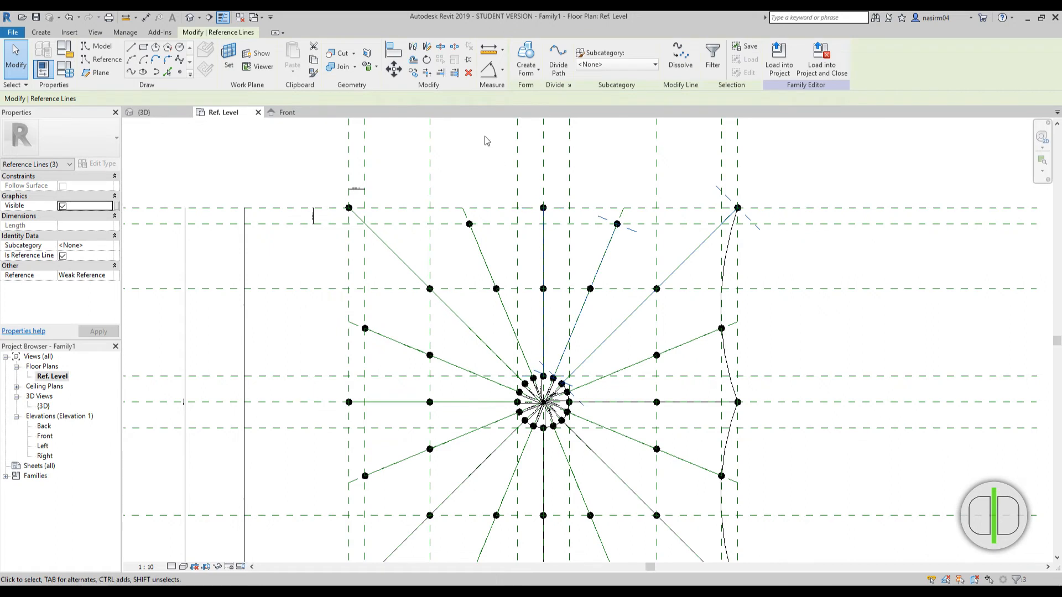
click(522, 56)
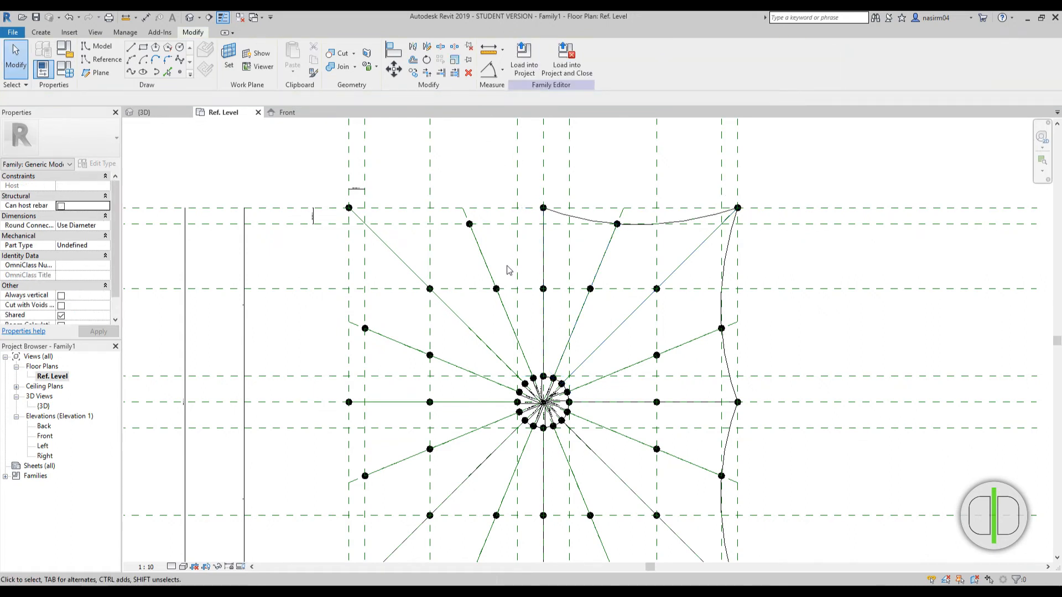
Create a form from the upper center, the upper side's left angled and the upper-left diagonal reference lines
click(543, 257)
ctrl+click(489, 271)
ctrl+click(422, 273)
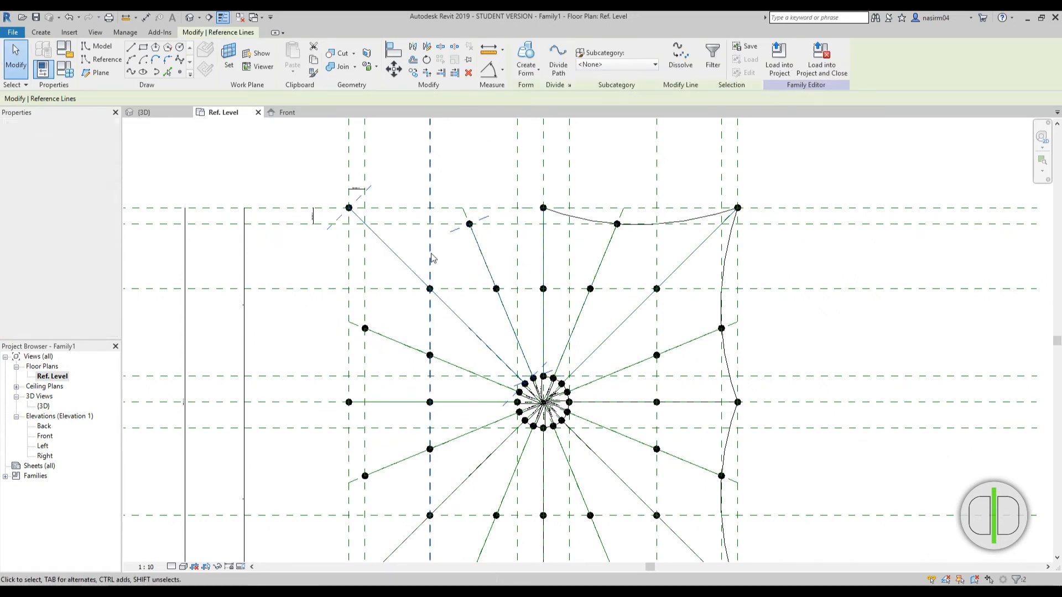
click(525, 55)
Create a form from the upper-left diagonal, the left side's upper angled and the left center reference lines
middle_drag(462, 260, 561, 213)
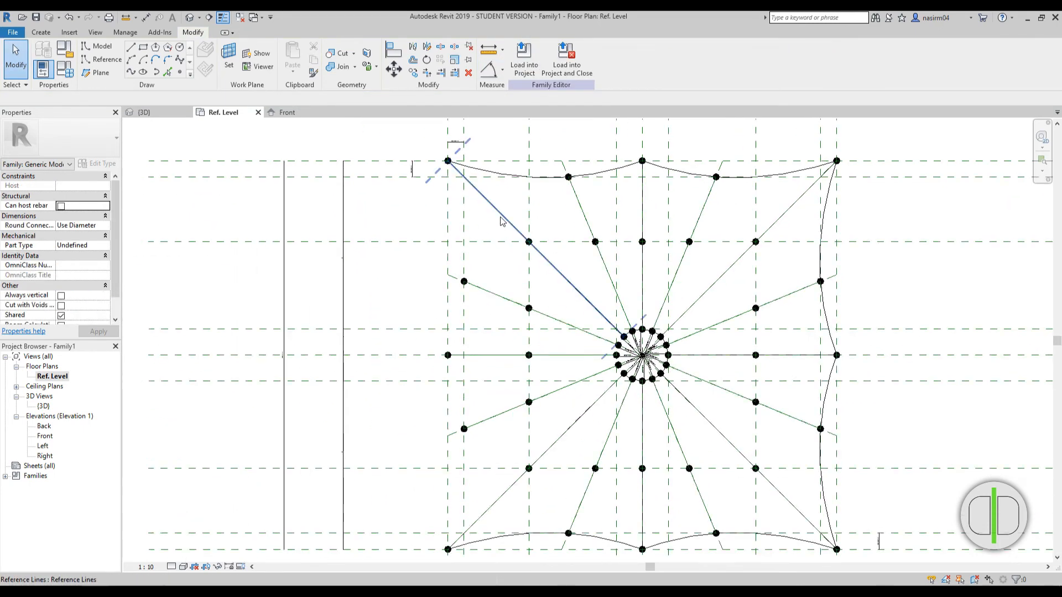
ctrl+click(498, 295)
ctrl+click(486, 356)
click(524, 72)
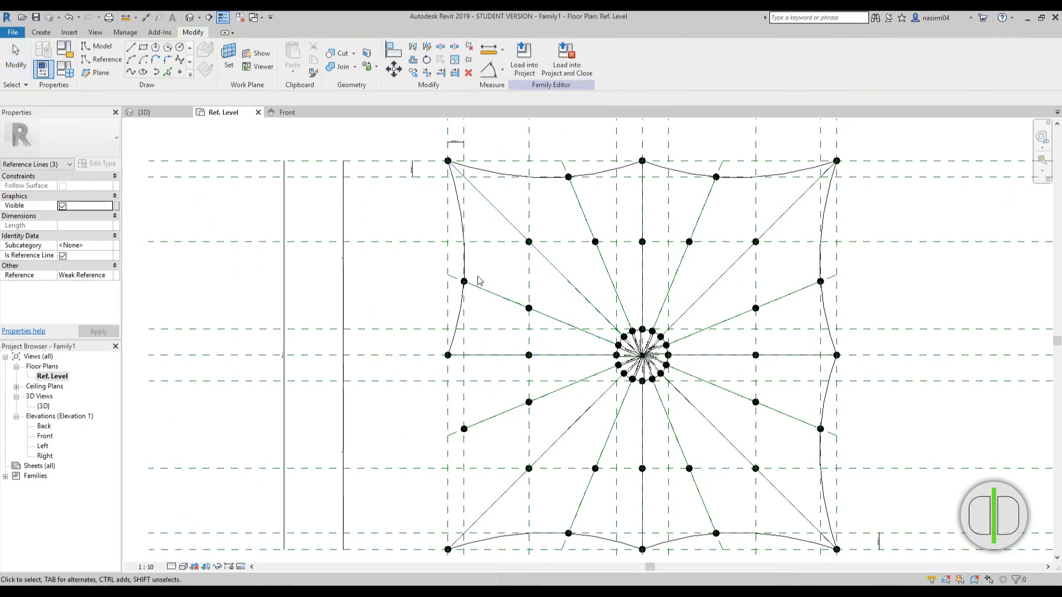
Create a form from the left center, the left side's lower angled and the lower-left diagonal reference lines
middle_drag(475, 396, 510, 308)
click(485, 268)
ctrl+click(529, 332)
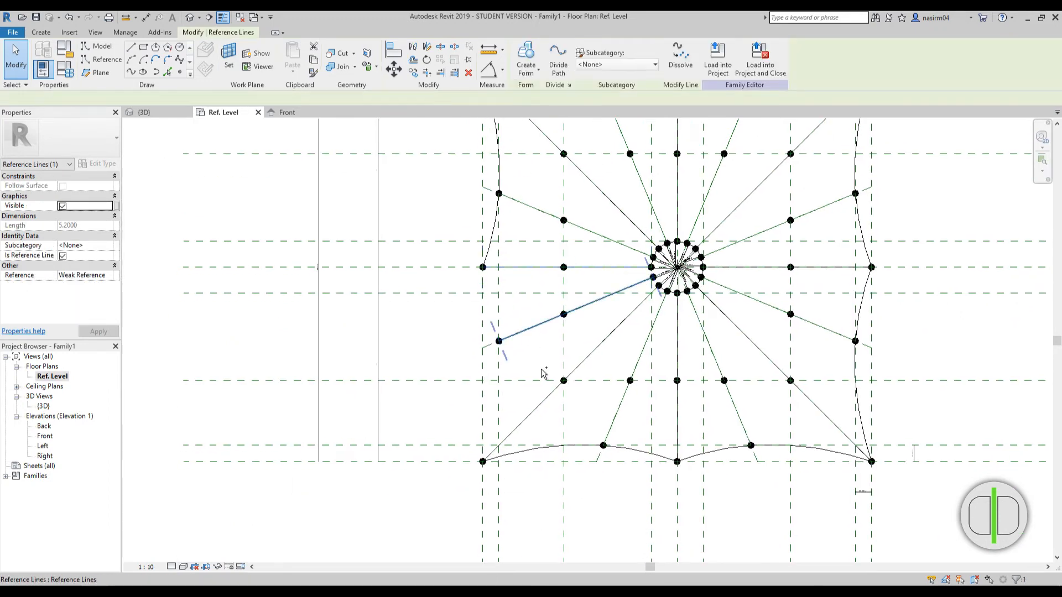
ctrl+click(546, 398)
click(528, 59)
Open the Front elevation and examine the heights of the reference points and horizontal reference planes
scroll(540, 324, down, 2)
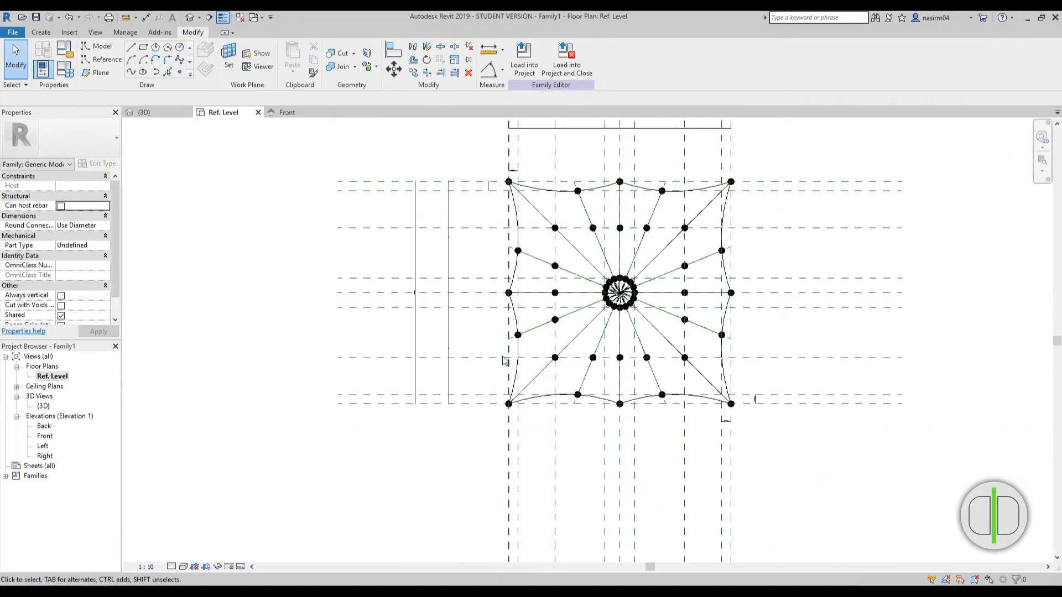
middle_drag(745, 276, 609, 296)
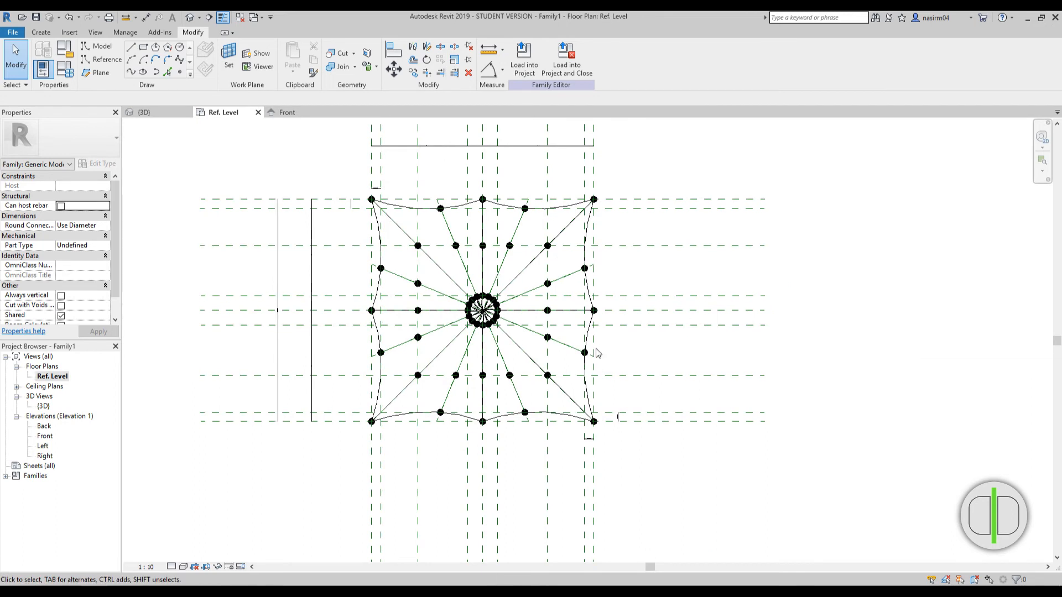
double_click(45, 436)
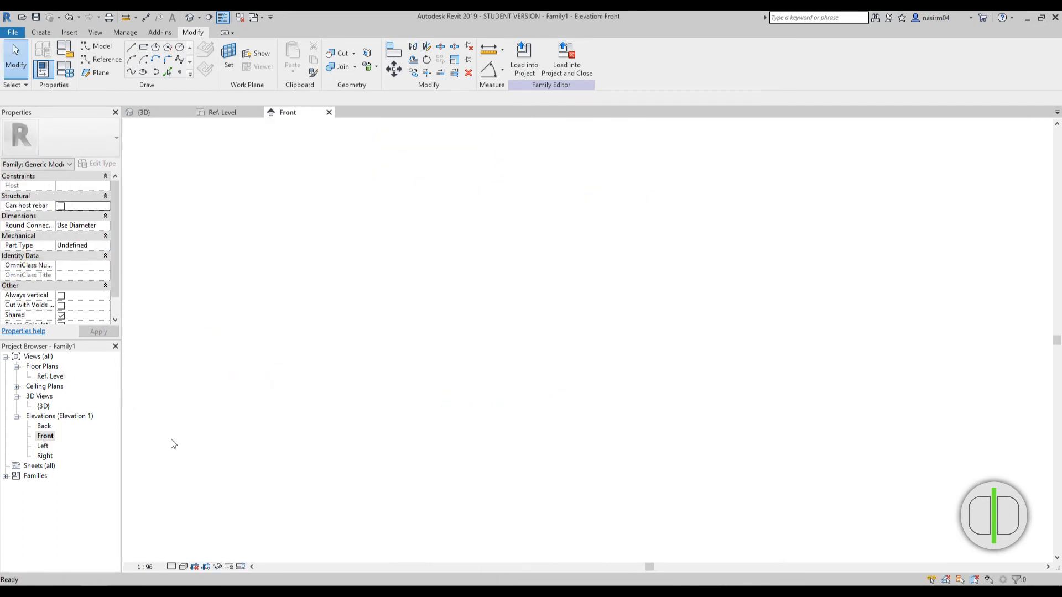
middle_drag(533, 380, 592, 450)
scroll(658, 462, up, 2)
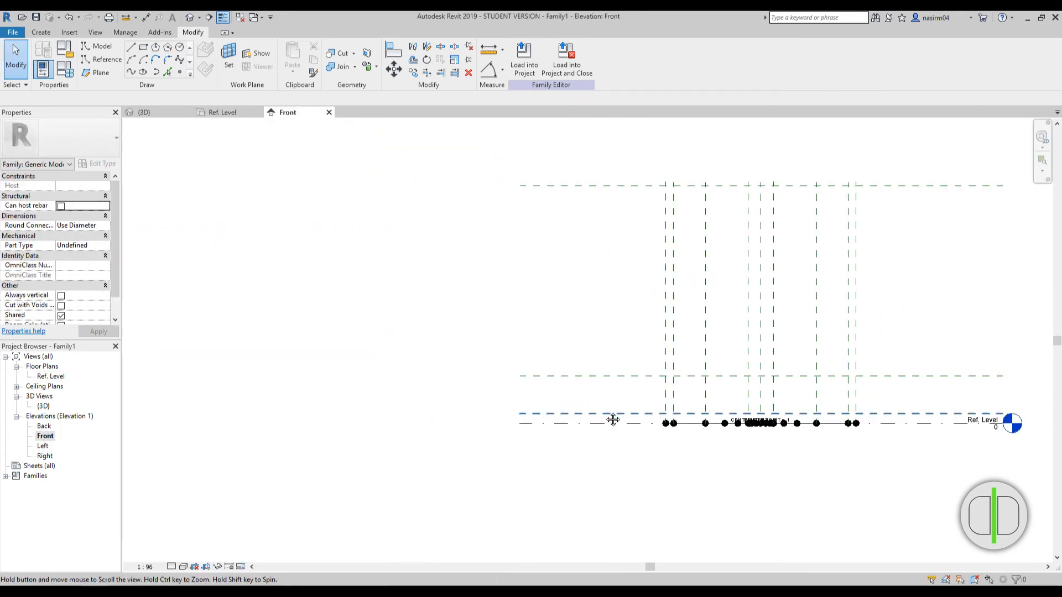
scroll(585, 431, up, 1)
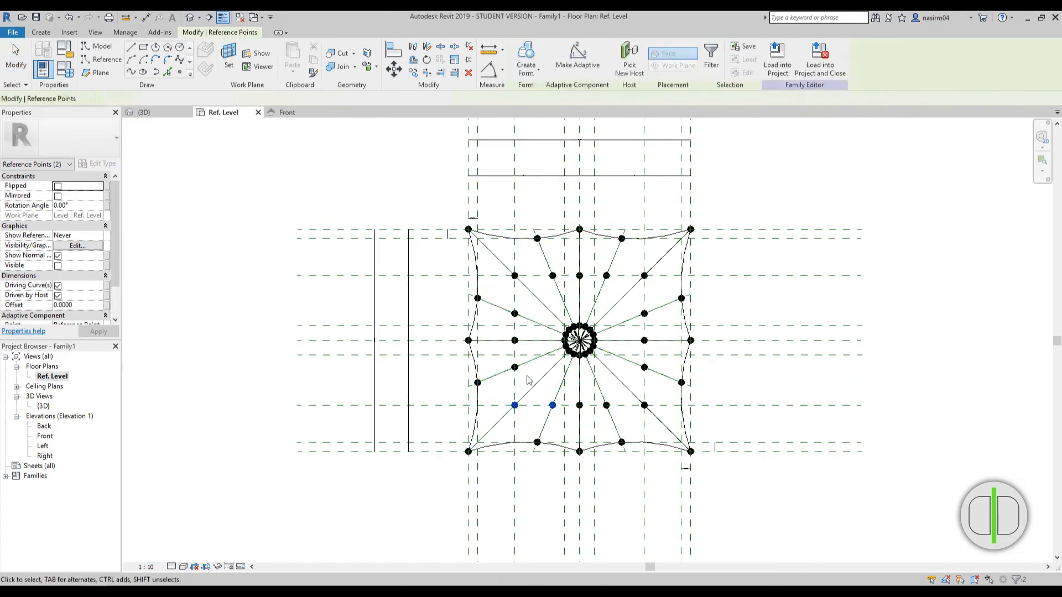
In the Ref. Level plan, host all the inner circle's reference points on the TOP reference plane, filtering dimensions out of the selection
key(Escape)
scroll(560, 304, up, 4)
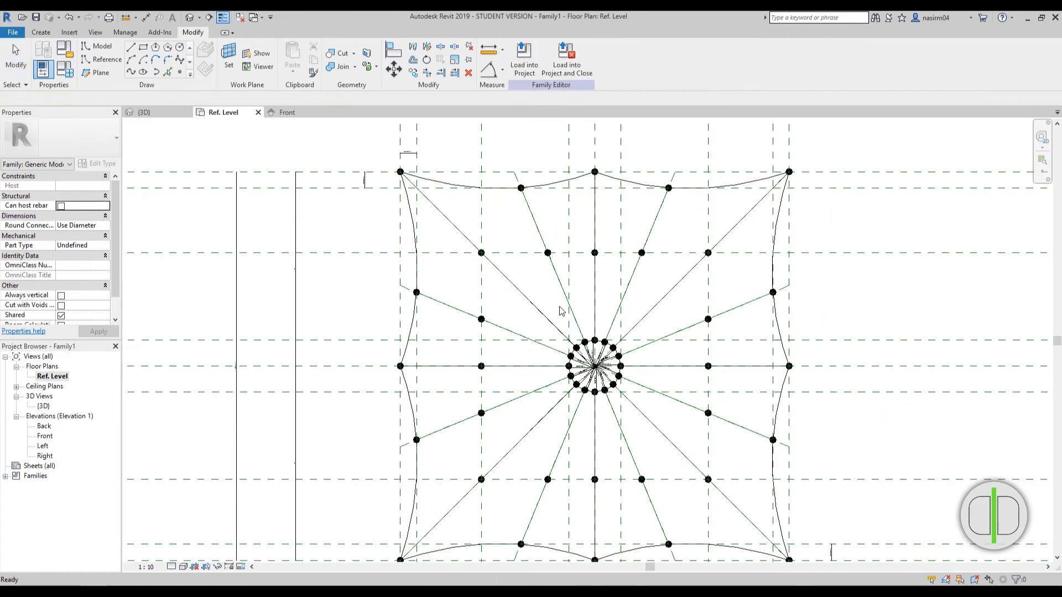
drag(557, 306, 684, 468)
scroll(626, 430, up, 2)
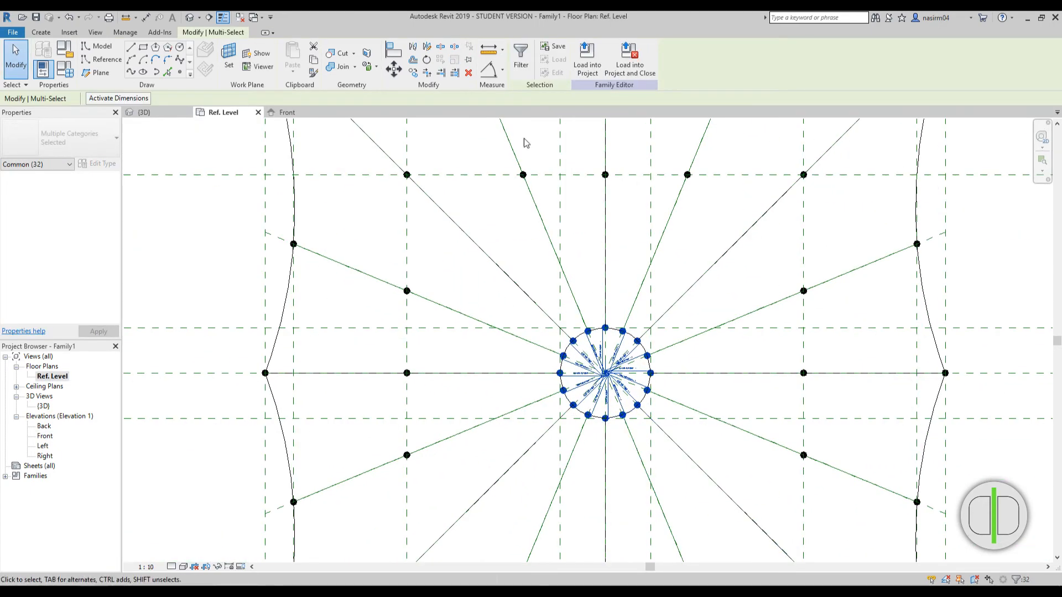
click(520, 57)
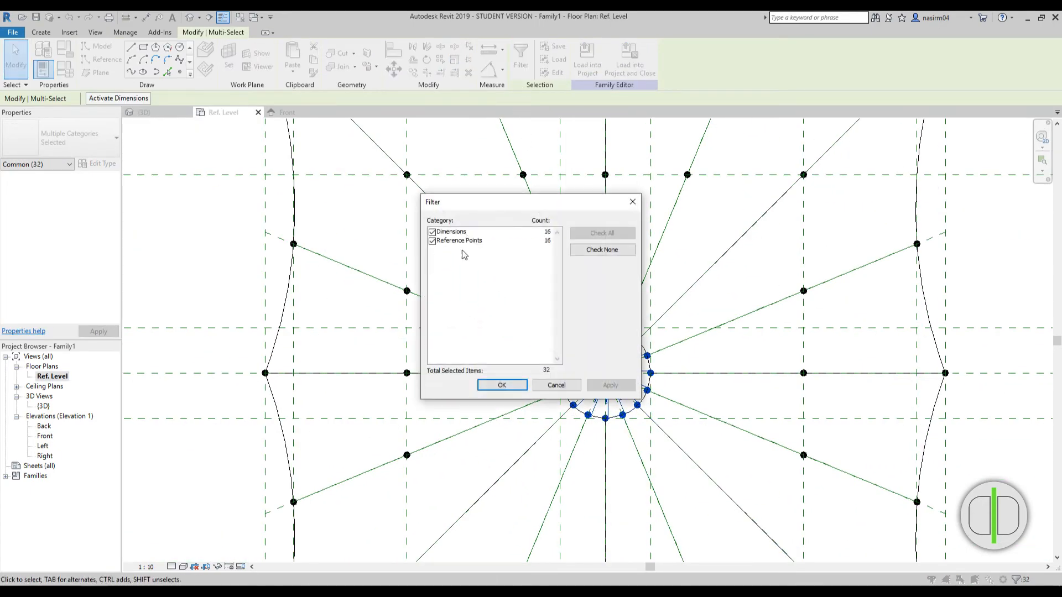
click(432, 233)
click(502, 385)
middle_drag(594, 400, 591, 369)
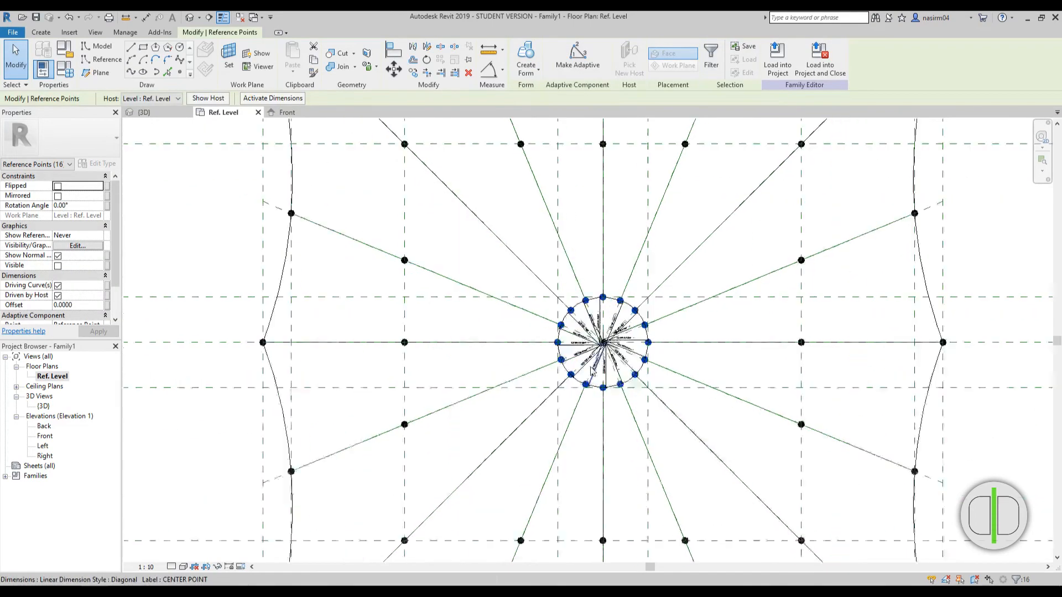
scroll(592, 376, up, 1)
scroll(379, 226, down, 3)
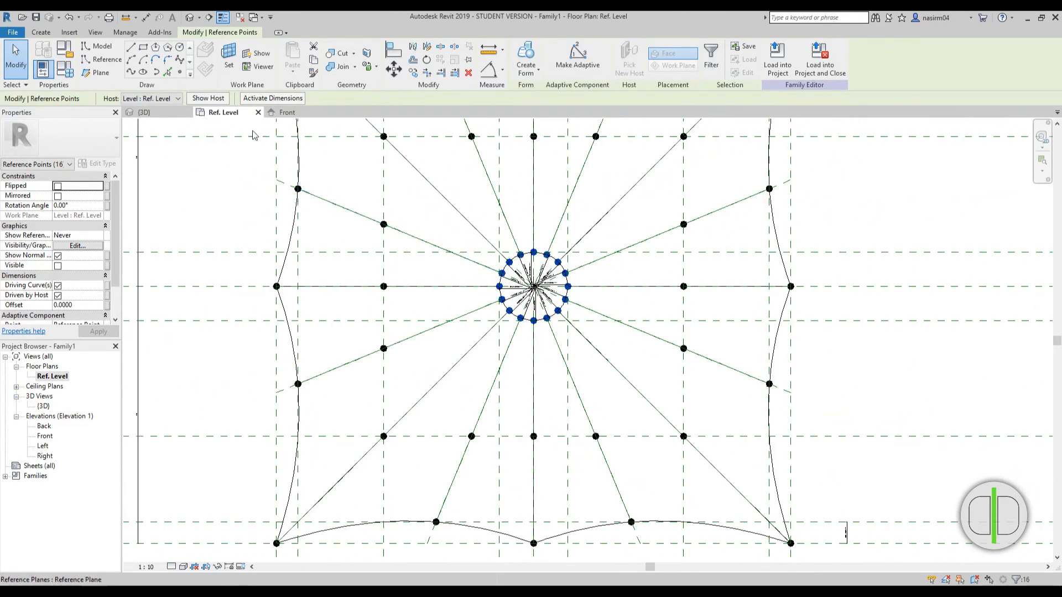
click(161, 98)
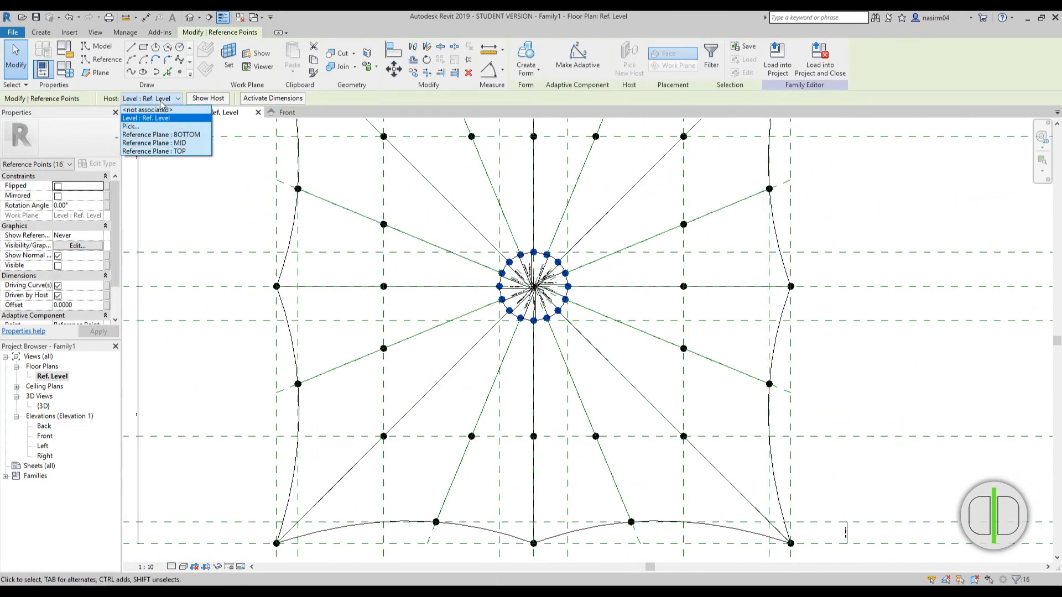
click(155, 151)
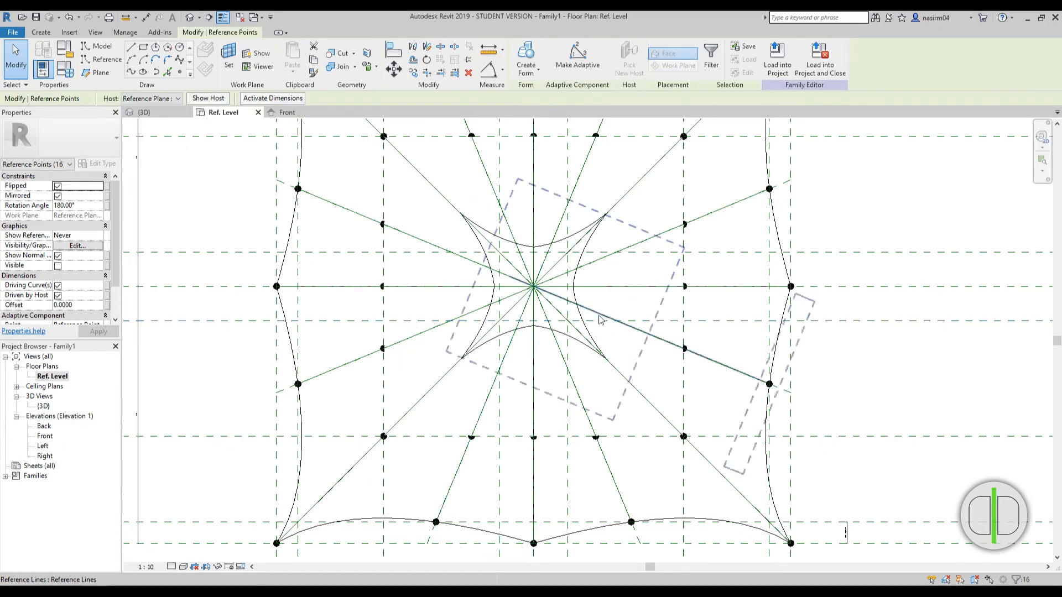
scroll(602, 313, down, 4)
click(293, 127)
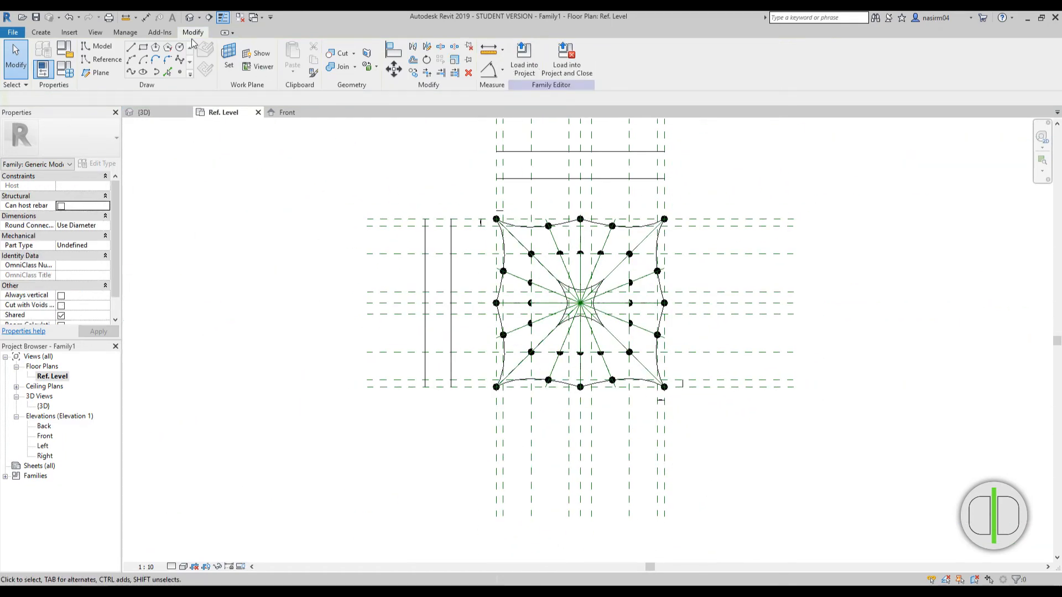
Open the 3D view and examine the shape of the canopy and its central column
click(190, 17)
scroll(597, 313, down, 4)
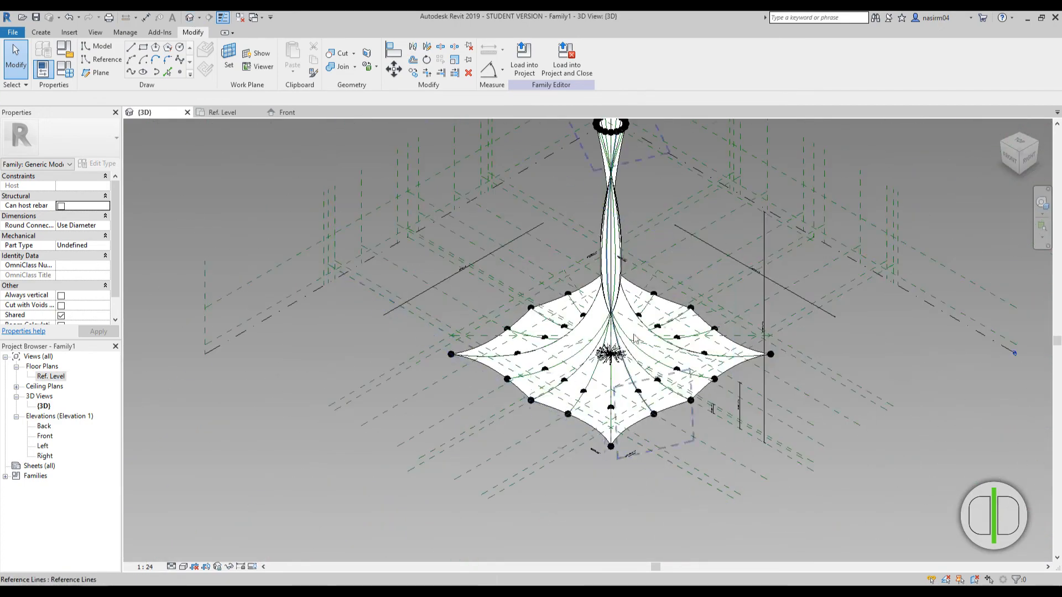
middle_drag(652, 208, 601, 288)
scroll(515, 441, up, 5)
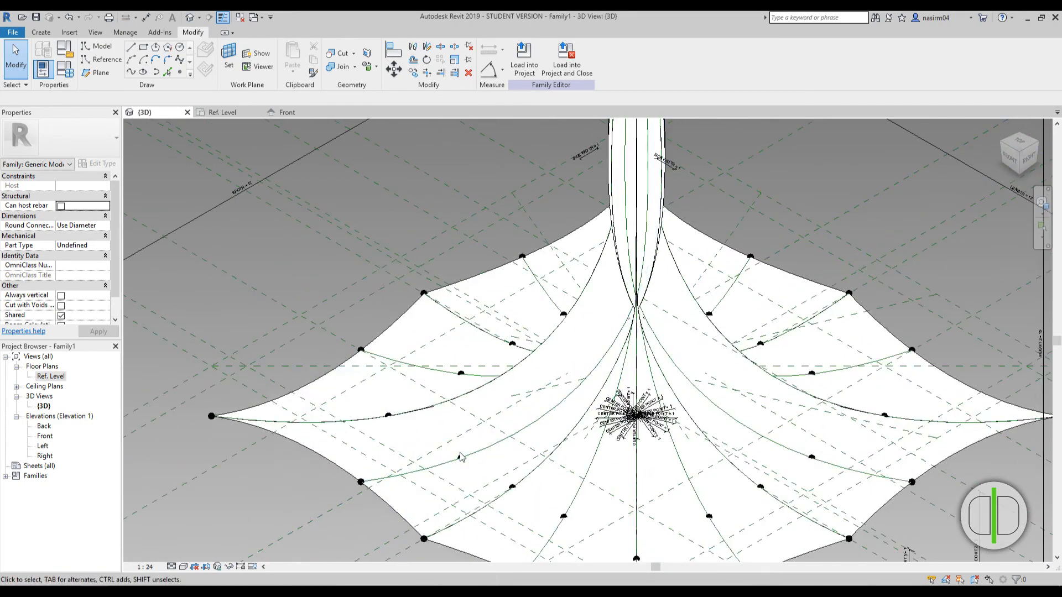
scroll(443, 437, down, 2)
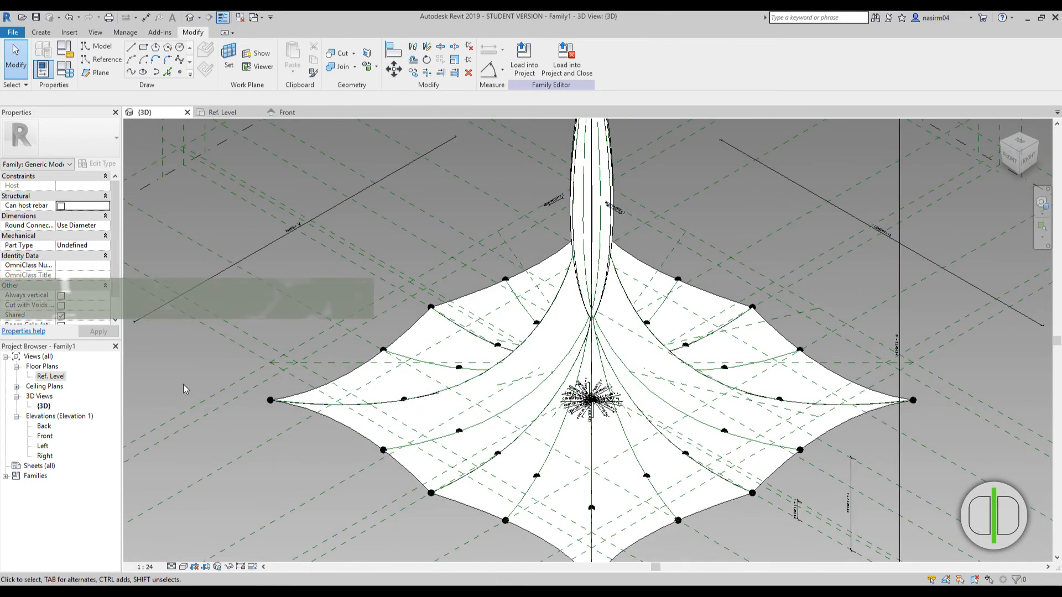
In the Ref. Level plan, host all the middle ring's reference points on the MID reference plane
double_click(49, 376)
scroll(498, 293, up, 2)
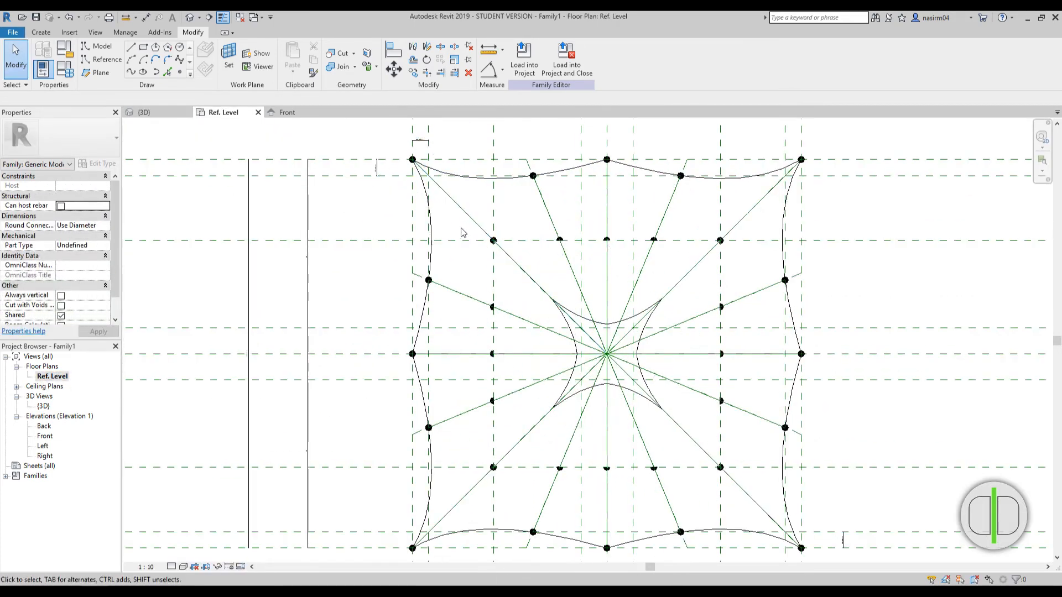
drag(460, 227, 741, 257)
drag(700, 219, 728, 480)
ctrl+drag(457, 446, 755, 506)
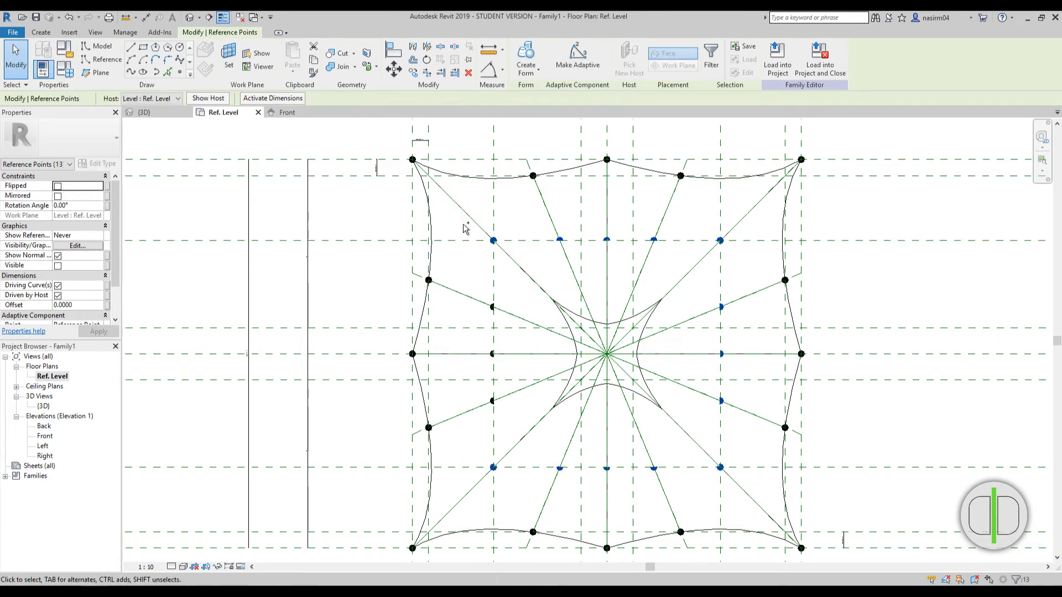
ctrl+drag(465, 227, 510, 480)
click(143, 102)
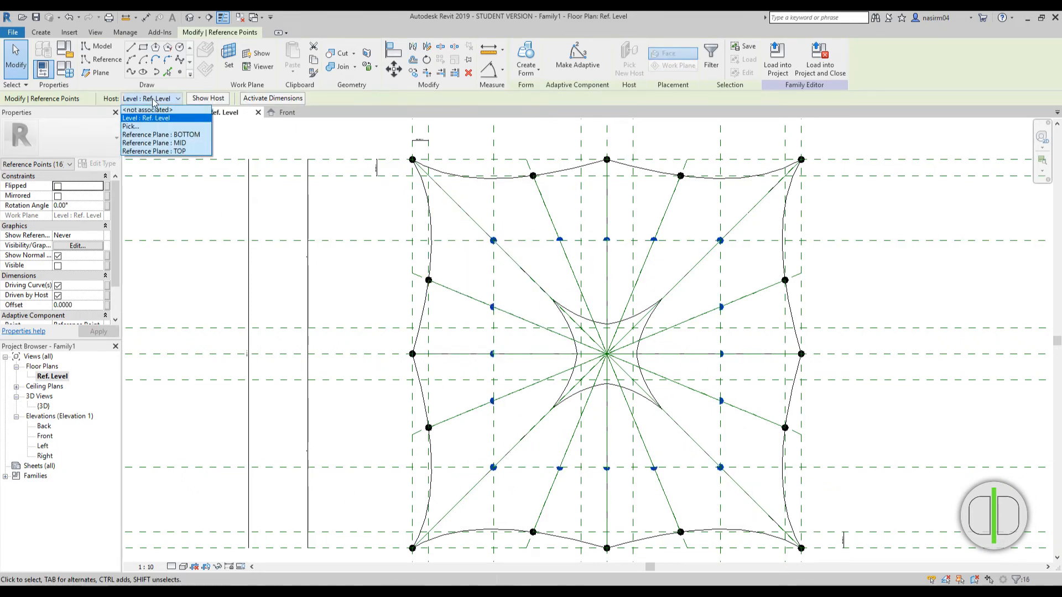
click(149, 144)
scroll(546, 310, down, 3)
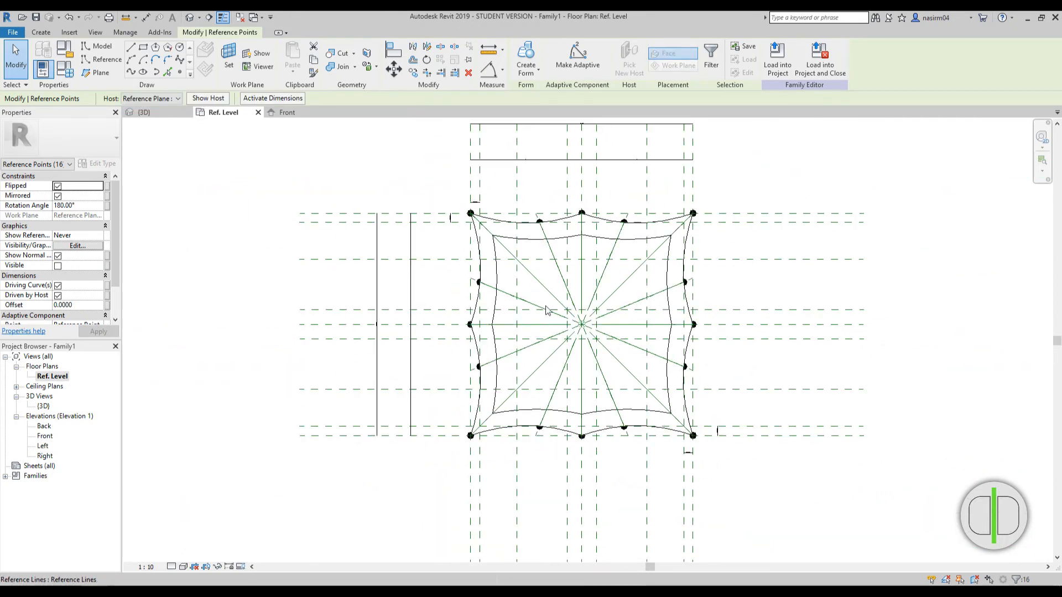
click(288, 285)
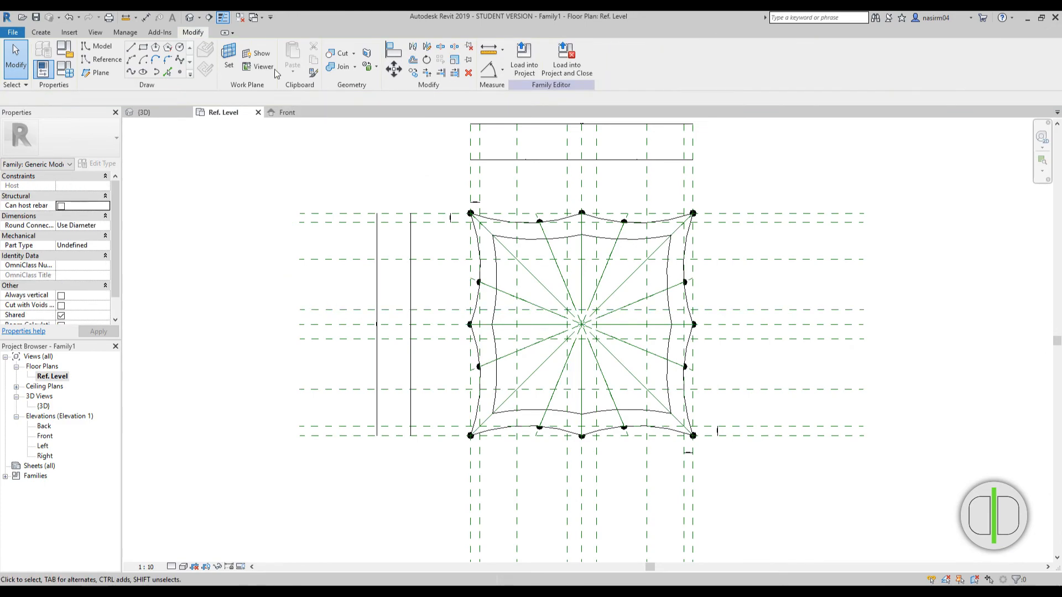
Examine the canopy's curvature and edge points in the 3D view, and check the point heights in the Front elevation
click(189, 18)
scroll(563, 337, down, 5)
scroll(573, 284, up, 5)
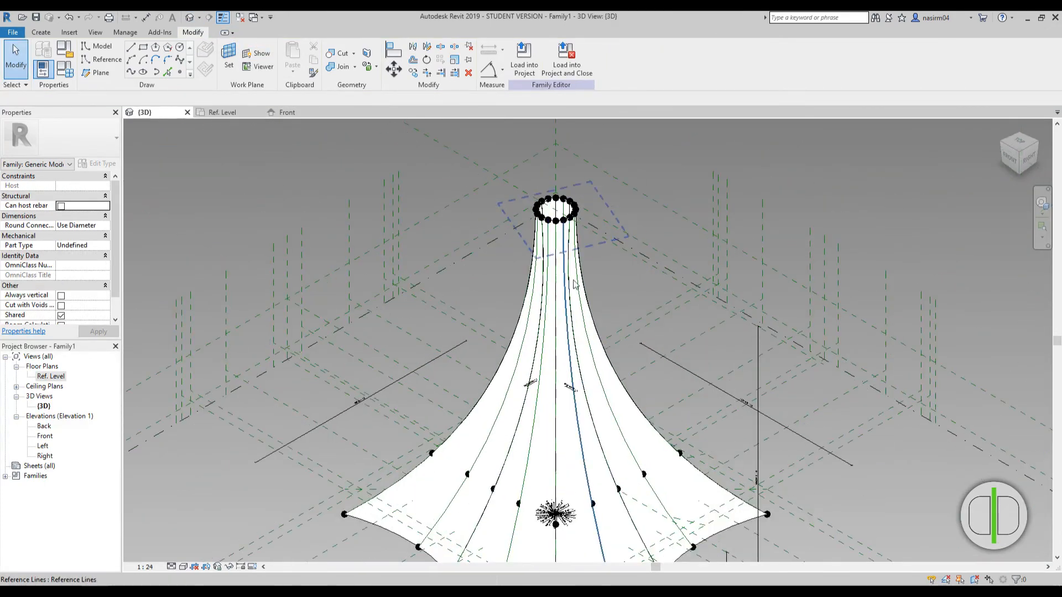
middle_drag(644, 395, 658, 293)
scroll(686, 469, up, 2)
scroll(713, 372, down, 2)
scroll(450, 381, up, 2)
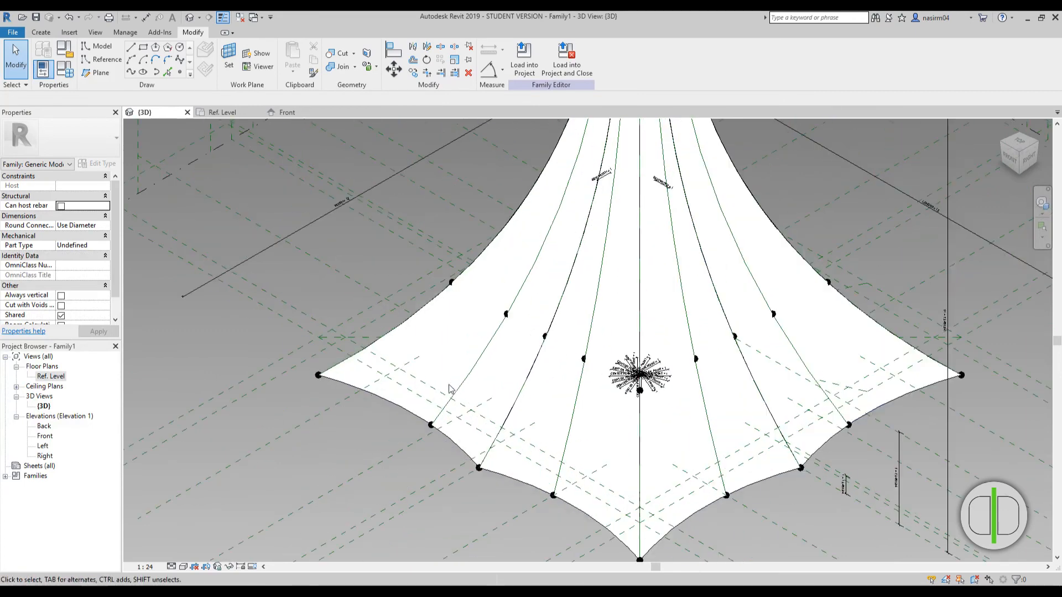
middle_drag(565, 429, 582, 380)
scroll(591, 390, up, 1)
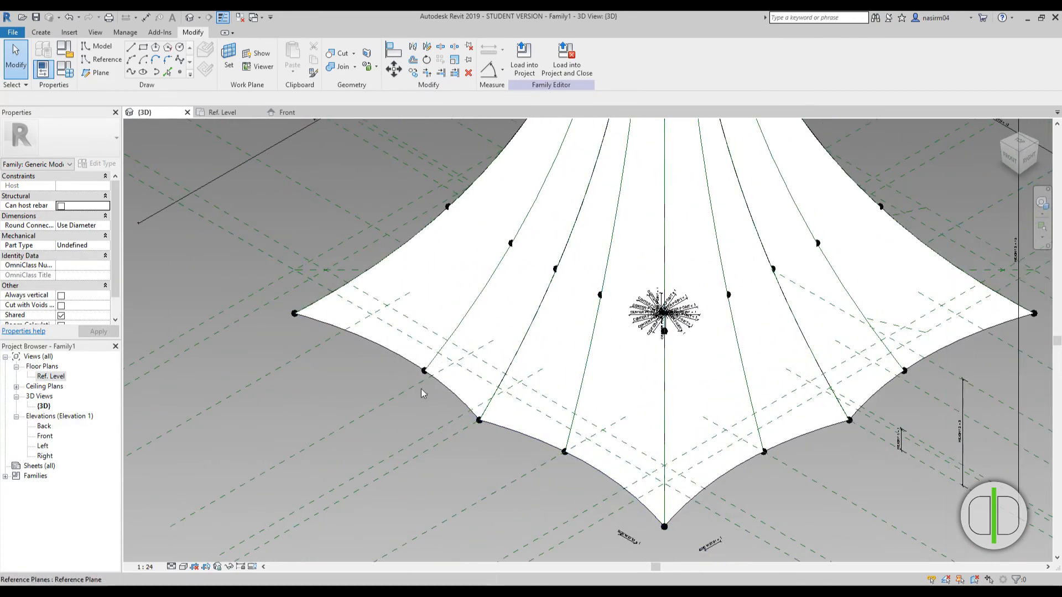
click(419, 380)
key(Escape)
double_click(44, 436)
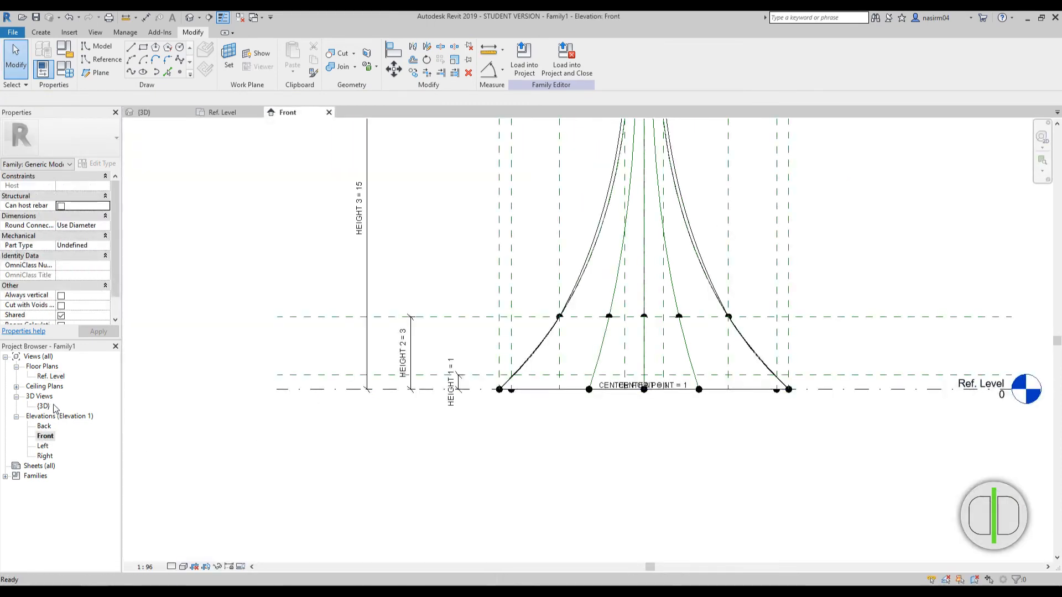
In the Ref. Level plan, host the eight intermediate edge points, two per side between corner and midpoint, on the BOTTOM reference plane
double_click(50, 376)
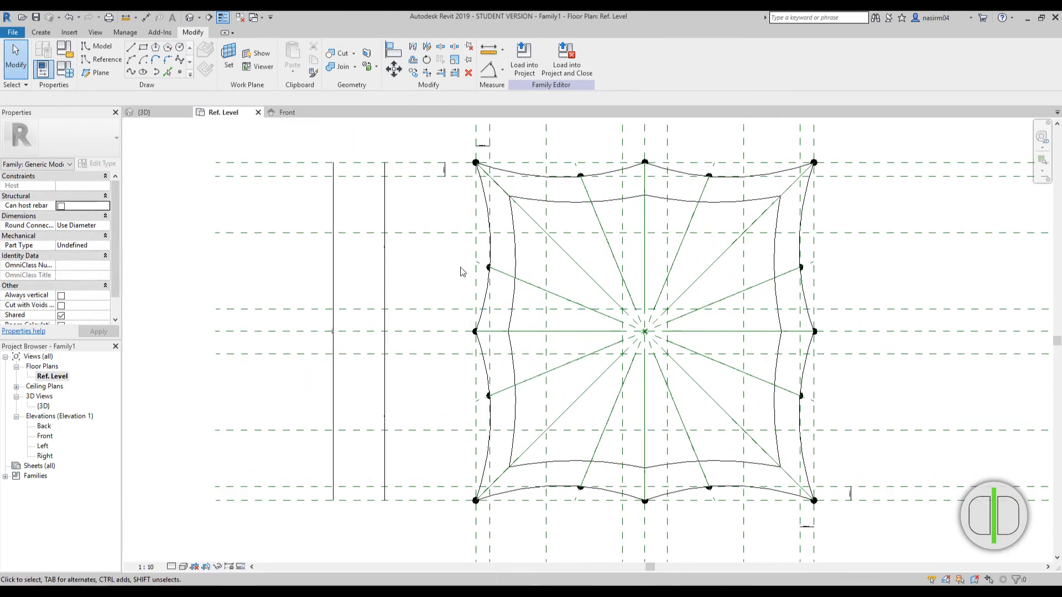
drag(846, 294, 846, 294)
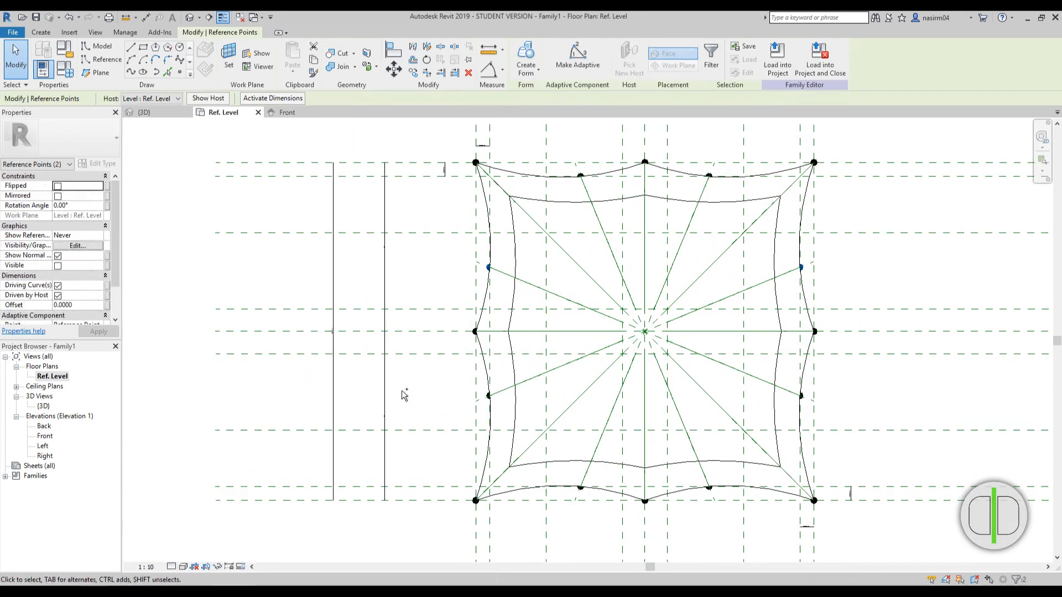
ctrl+drag(410, 384, 882, 444)
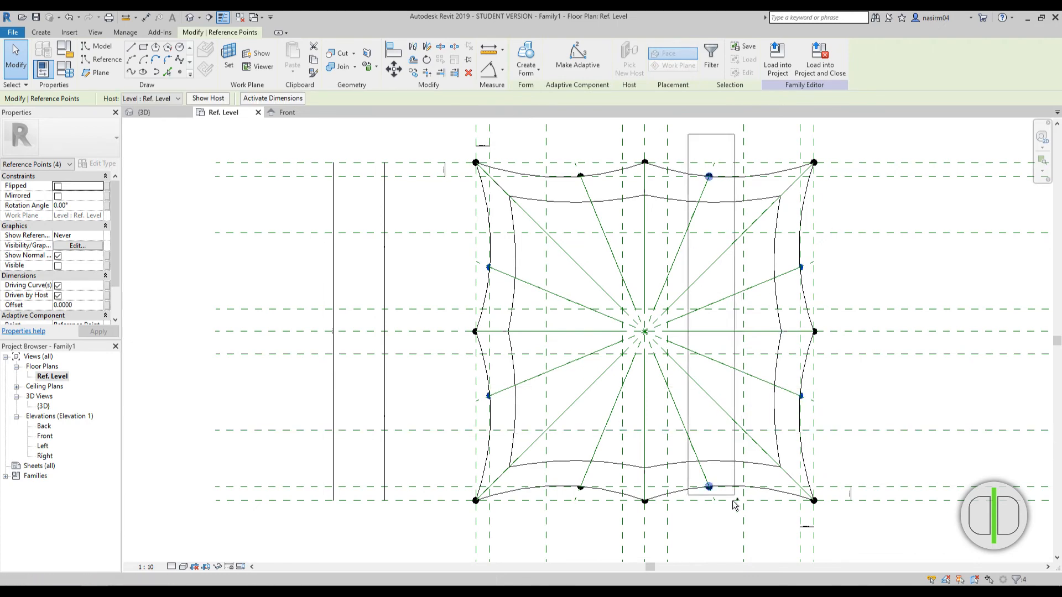
ctrl+drag(734, 505, 735, 506)
ctrl+drag(595, 506, 596, 506)
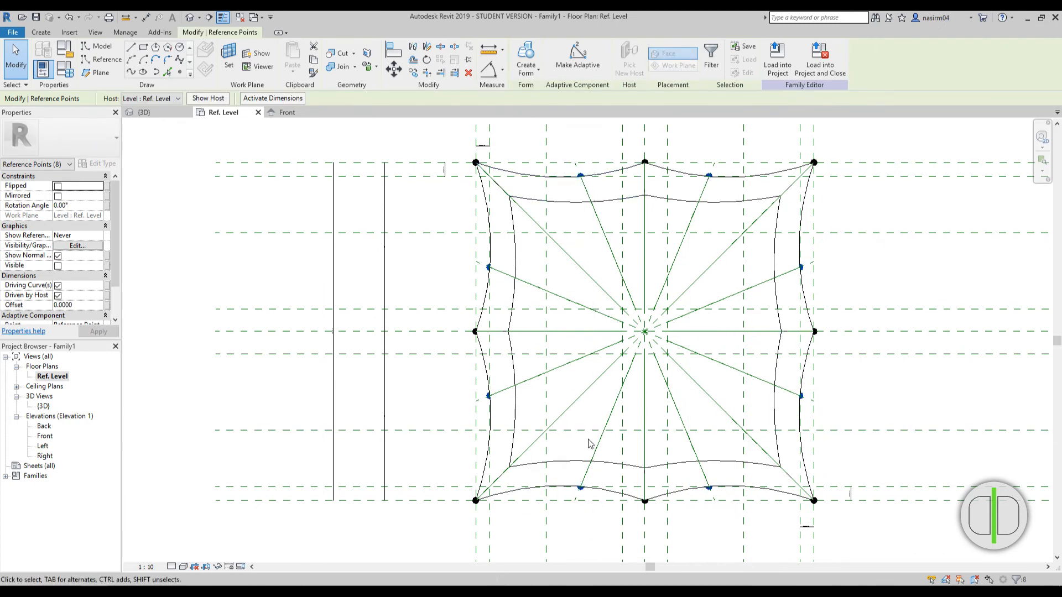
click(711, 57)
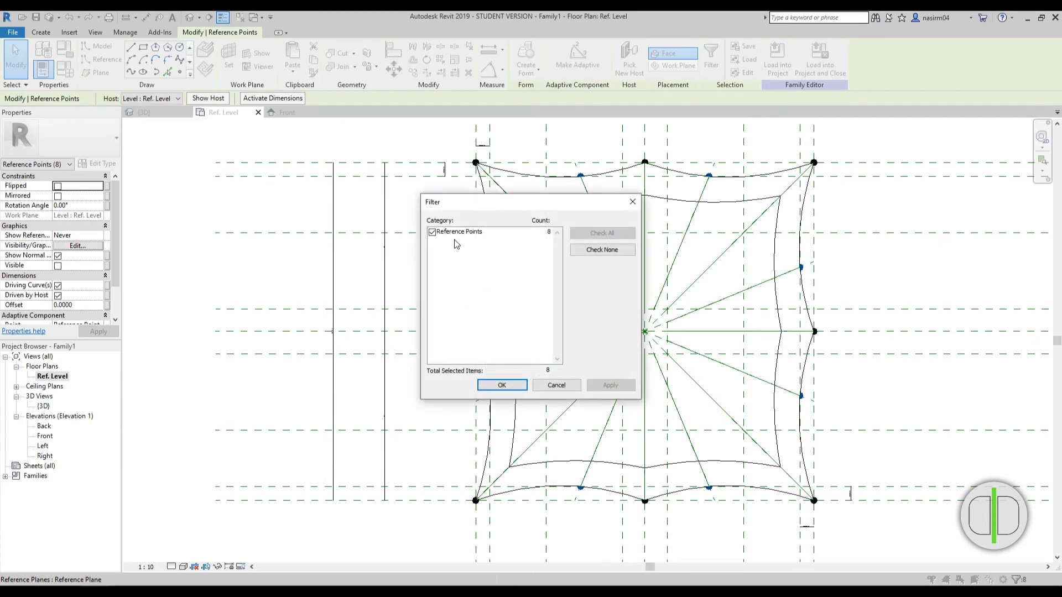
click(502, 386)
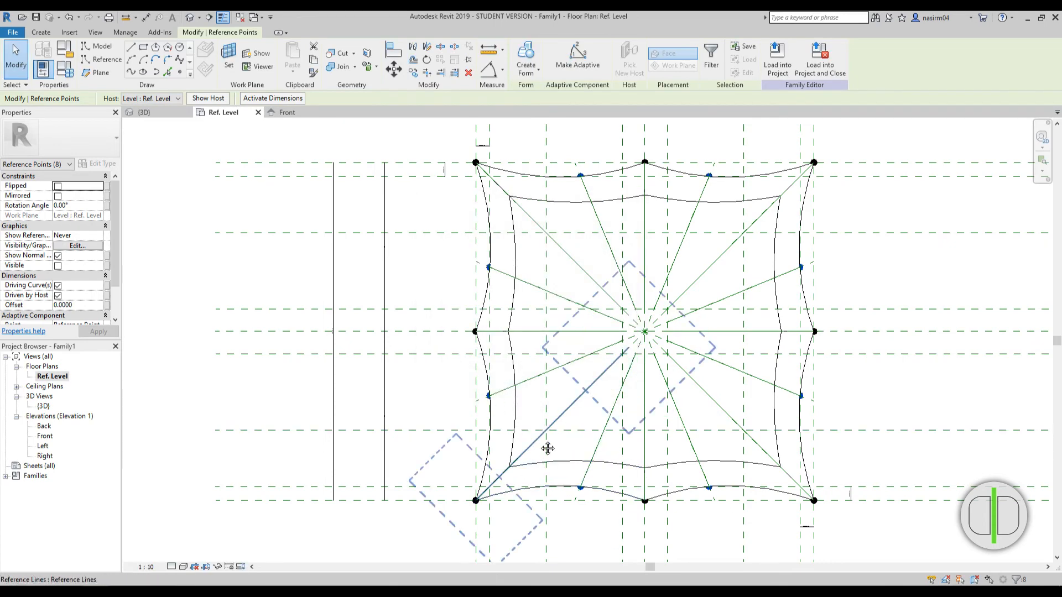
middle_drag(529, 379, 607, 330)
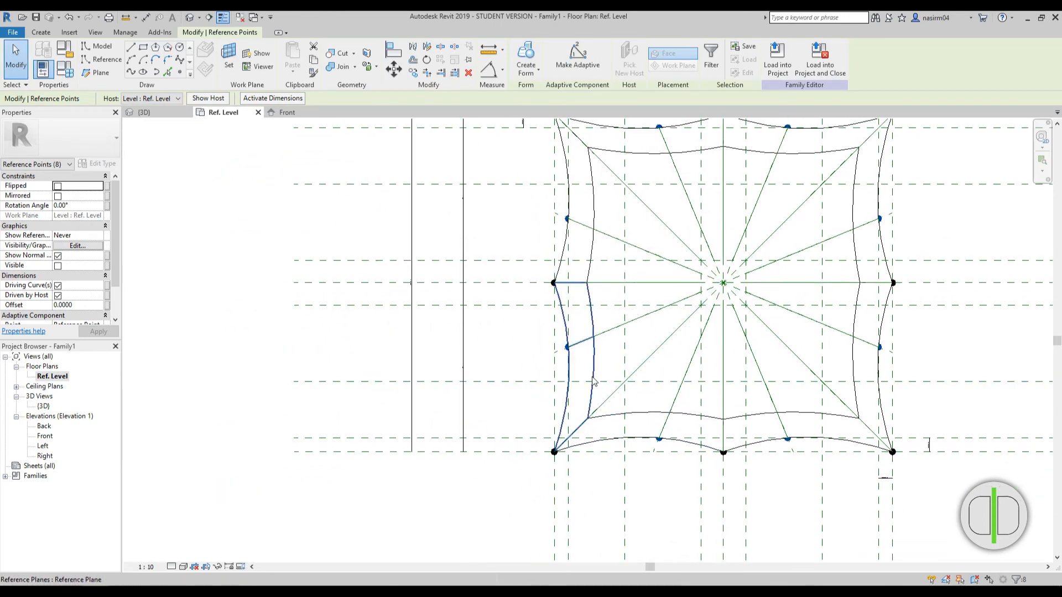
scroll(452, 315, down, 2)
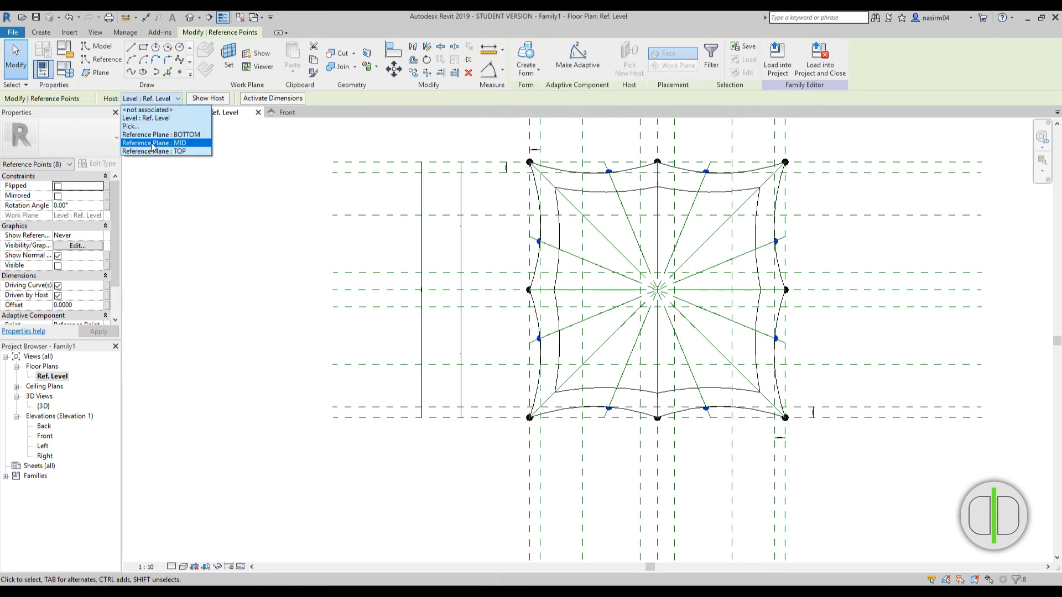
click(152, 138)
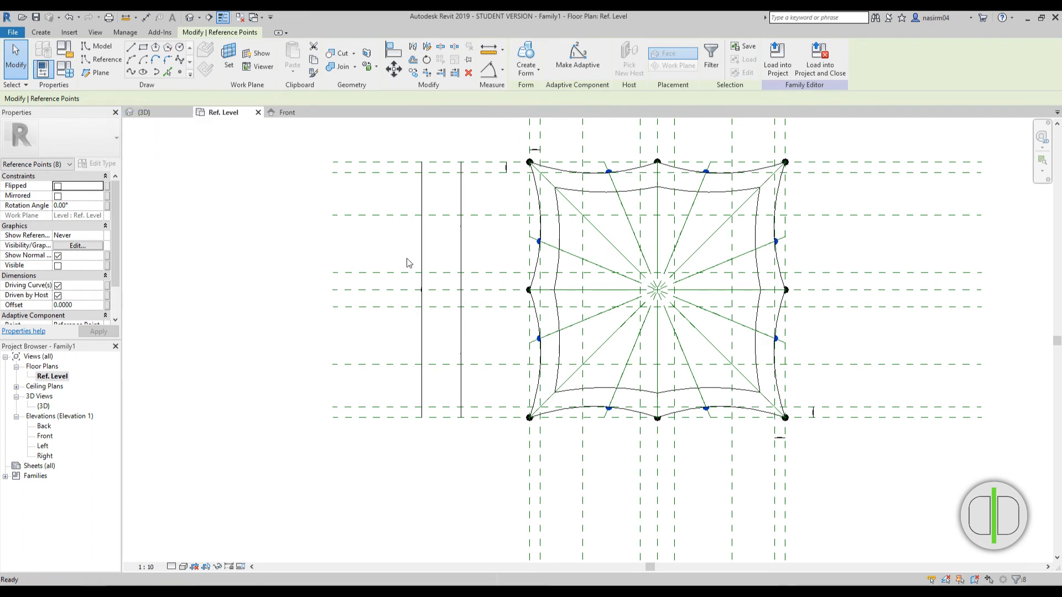
click(310, 334)
scroll(411, 185, down, 2)
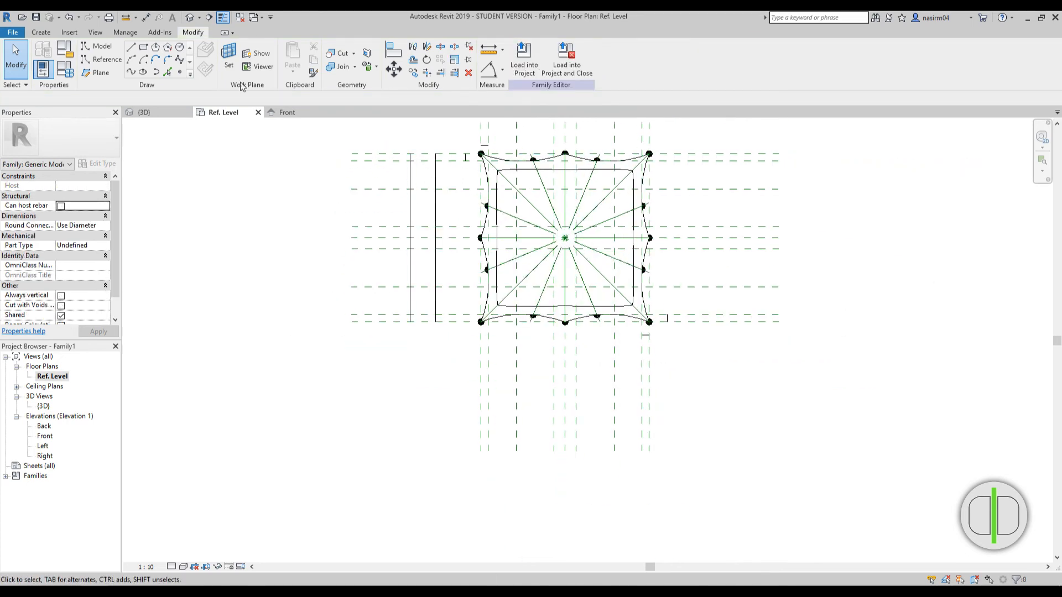
Open the family's 3D view and examine the canopy and its scalloped edges from the side and from below
click(190, 17)
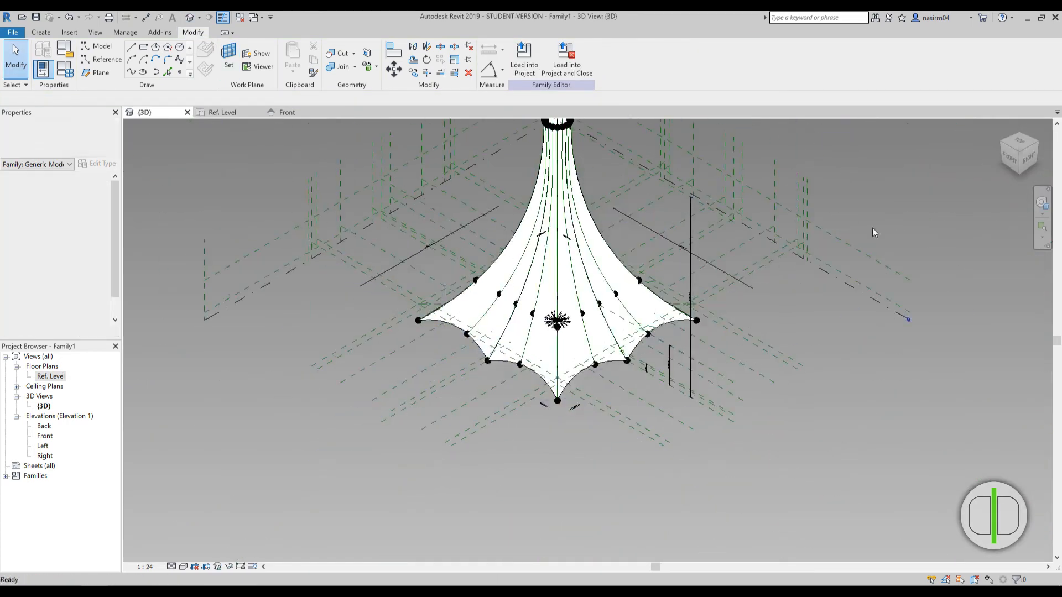
click(1042, 205)
drag(643, 354, 509, 312)
scroll(583, 409, down, 2)
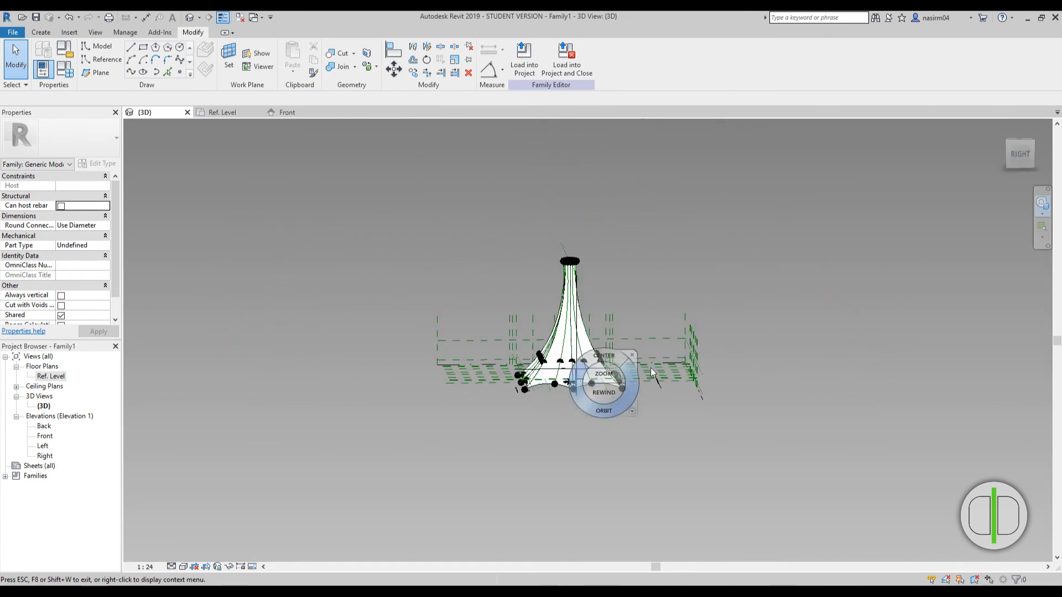
scroll(671, 279, up, 1)
drag(622, 323, 593, 334)
key(Escape)
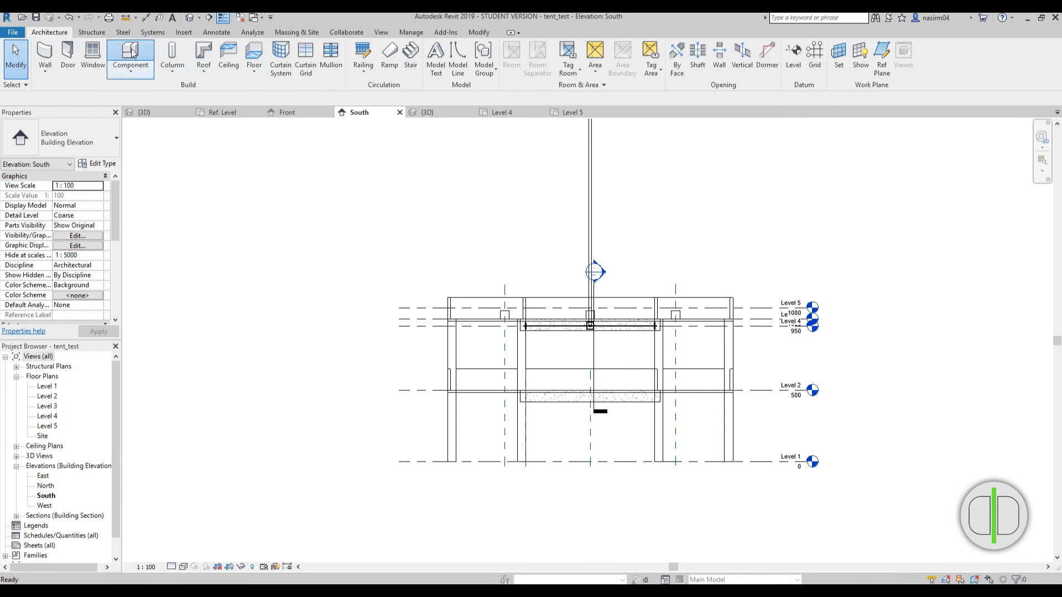
In the tent_test project, start placing a component with Level 5 as the work plane and open the Level 5 floor plan
click(131, 53)
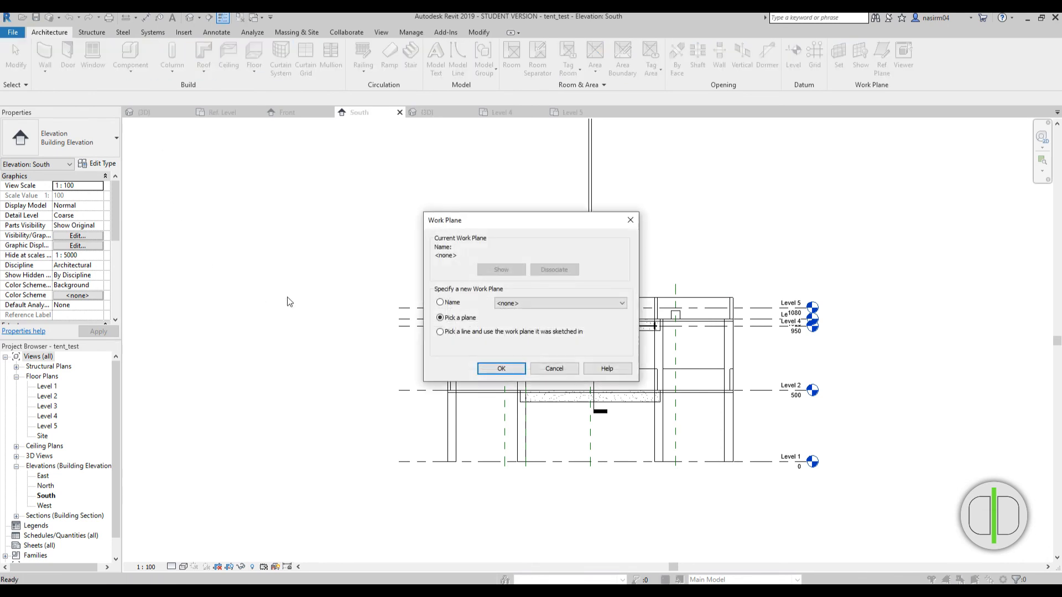
click(495, 371)
click(489, 305)
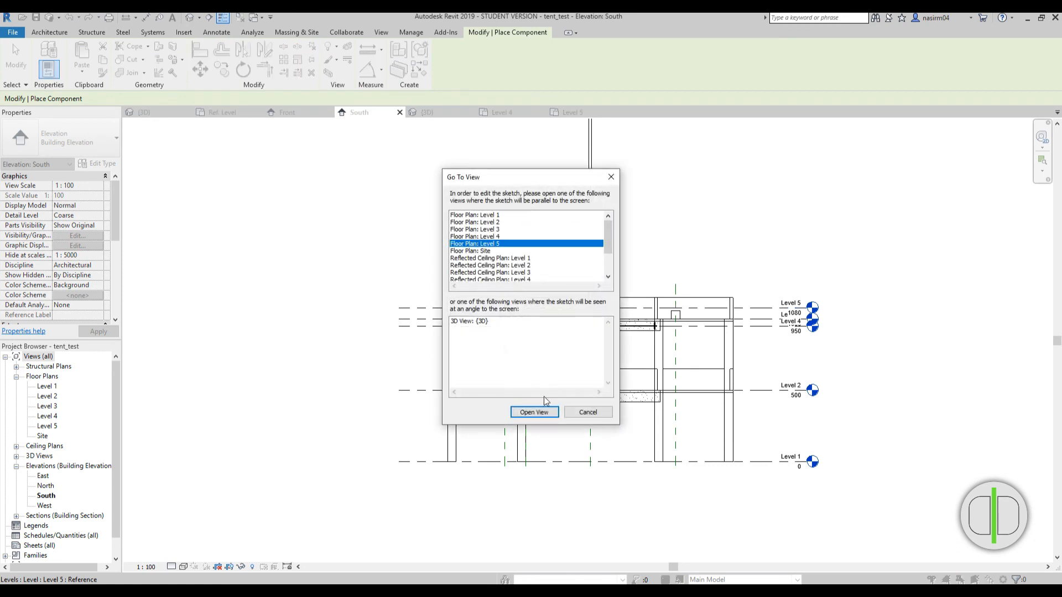
click(534, 412)
Place the TENT_MASS2 component at the centre of the round mast, at the end of the horizontal reference plane
scroll(573, 349, up, 6)
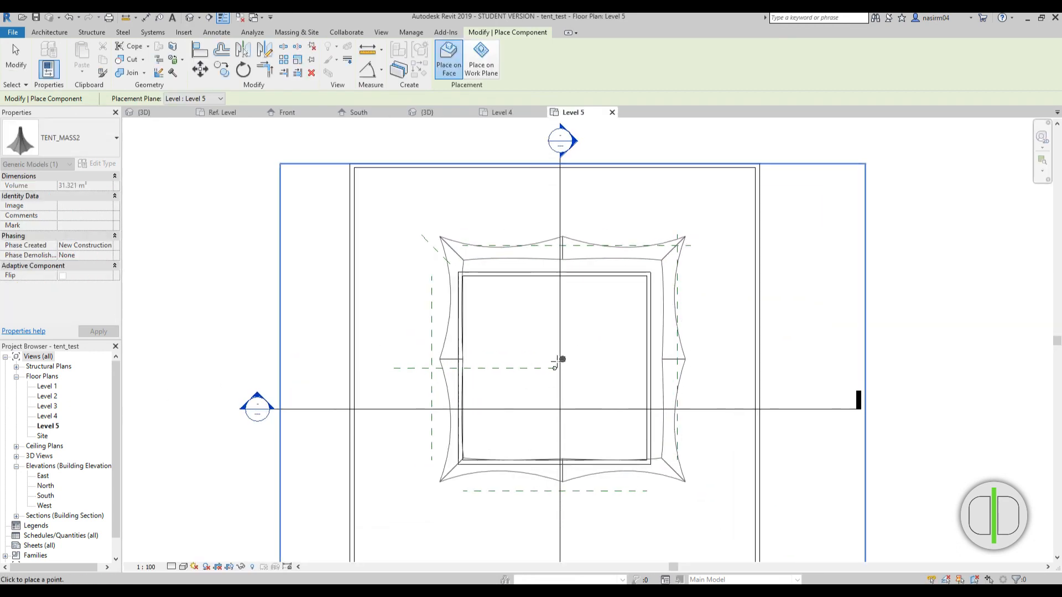
scroll(556, 373, up, 4)
click(553, 377)
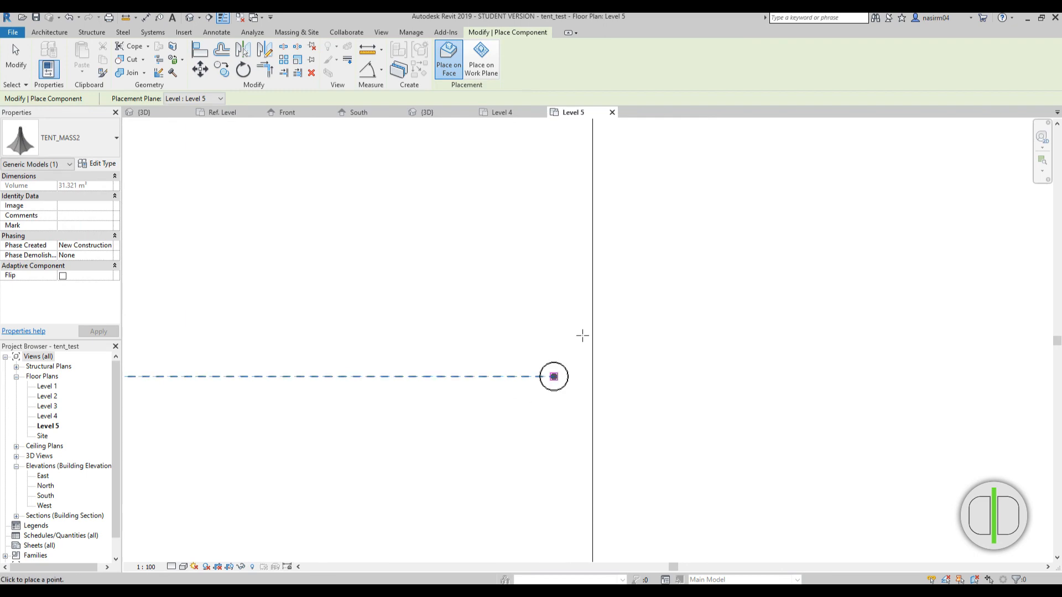
scroll(593, 336, down, 8)
scroll(603, 337, up, 7)
key(Escape)
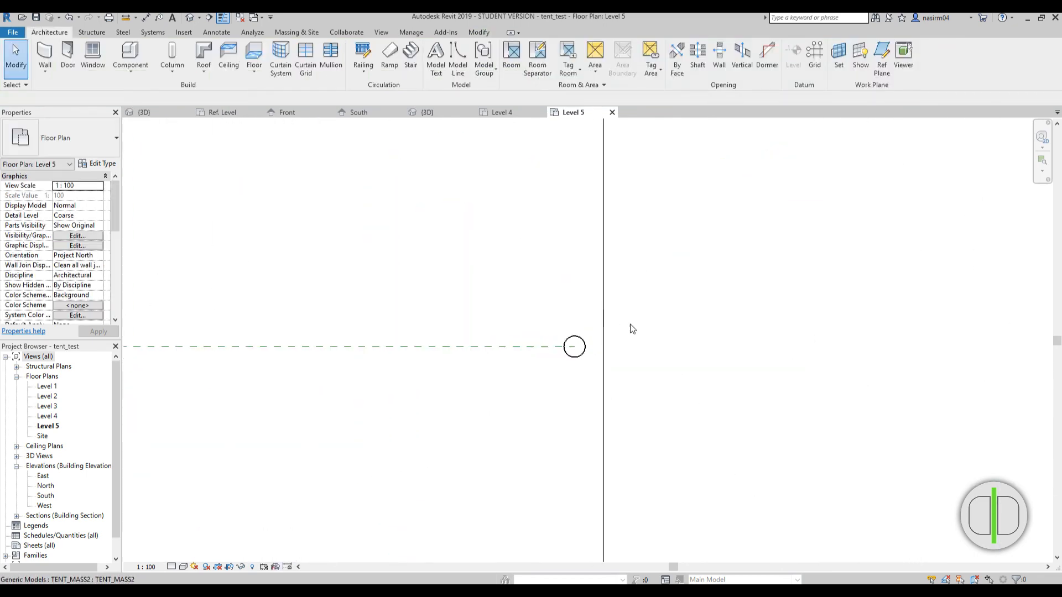
scroll(625, 343, down, 8)
Open the project's 3D view, orbit to a raised corner view of the building, and switch to a shaded visual style
click(382, 33)
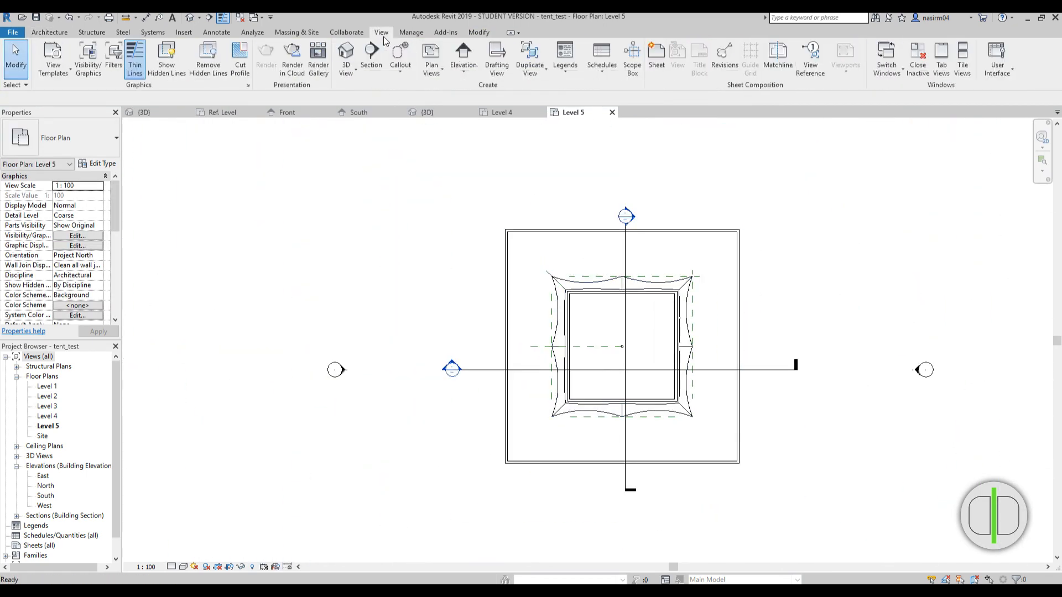
click(345, 54)
scroll(608, 354, down, 5)
scroll(730, 296, up, 2)
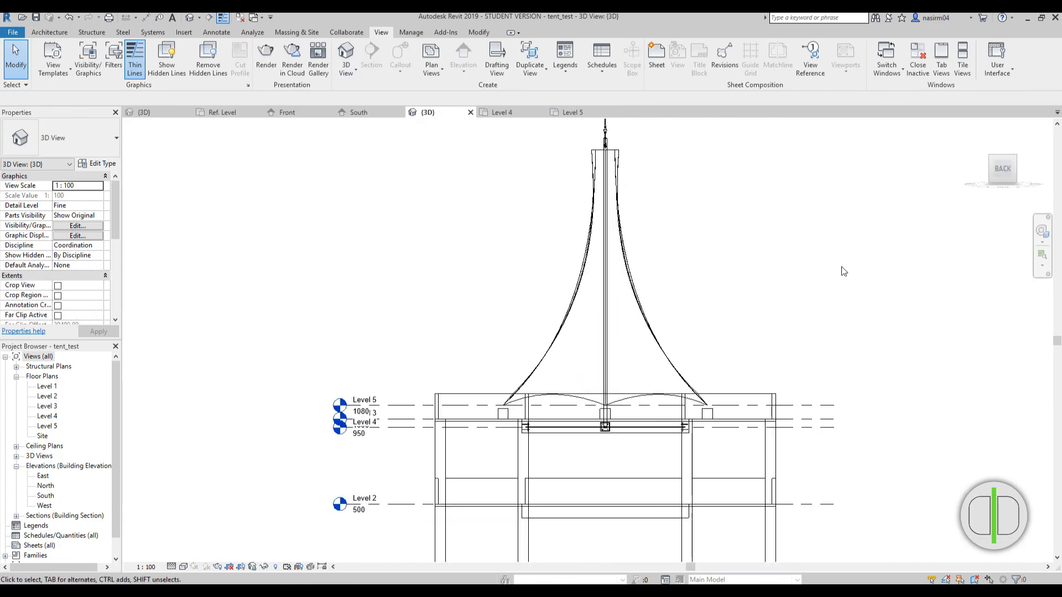
click(1042, 231)
drag(874, 263, 751, 355)
click(183, 567)
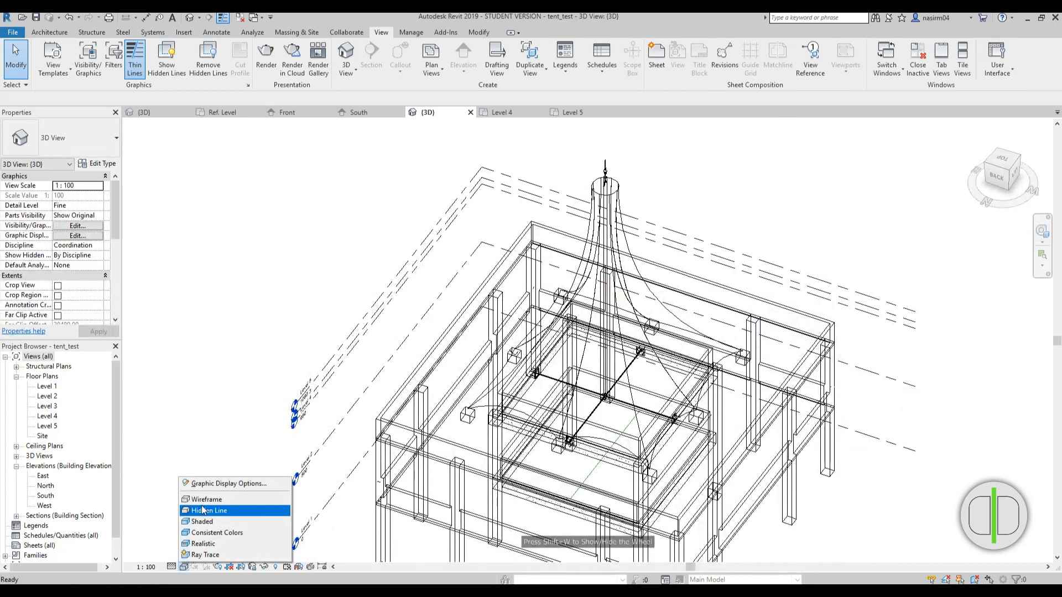
click(199, 533)
Examine the placed canopy on the roof from several sides, including its edge supports and the mast at its top opening
scroll(604, 308, up, 2)
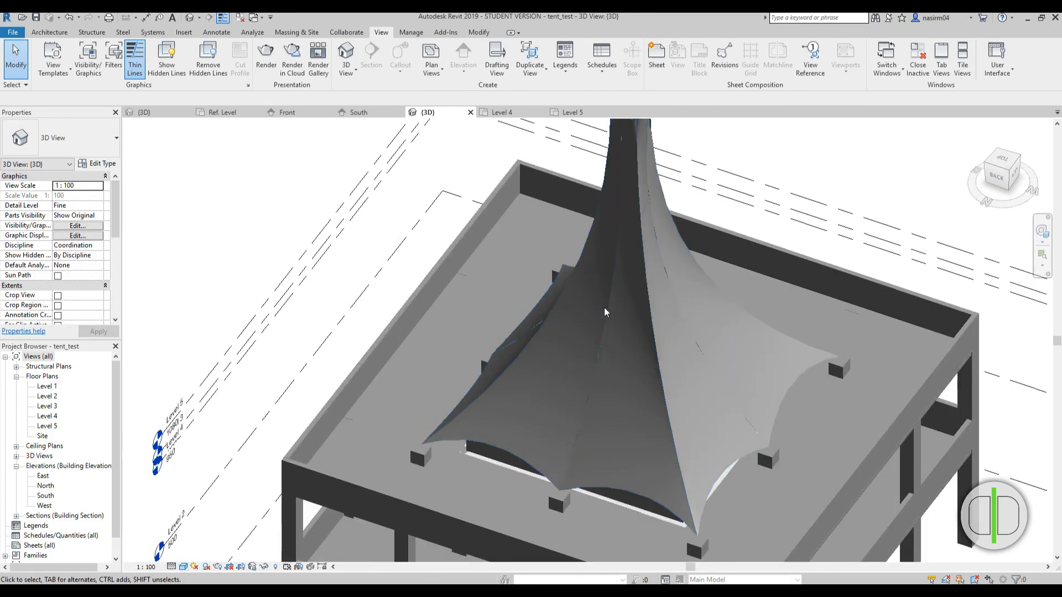
scroll(690, 346, down, 3)
scroll(581, 304, up, 1)
scroll(582, 303, up, 1)
middle_drag(734, 334, 838, 339)
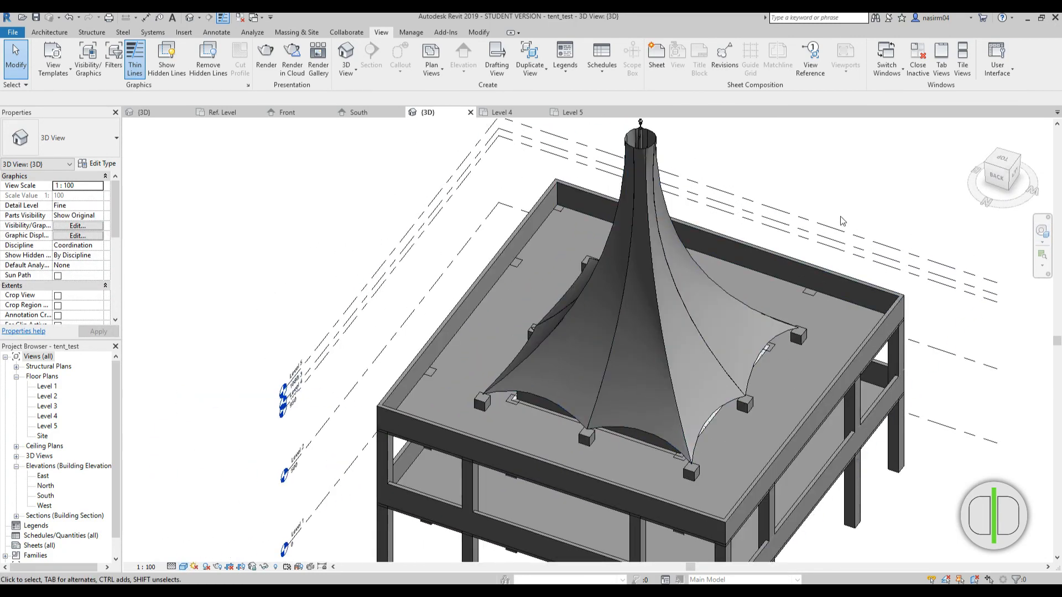
scroll(841, 221, down, 1)
click(1041, 233)
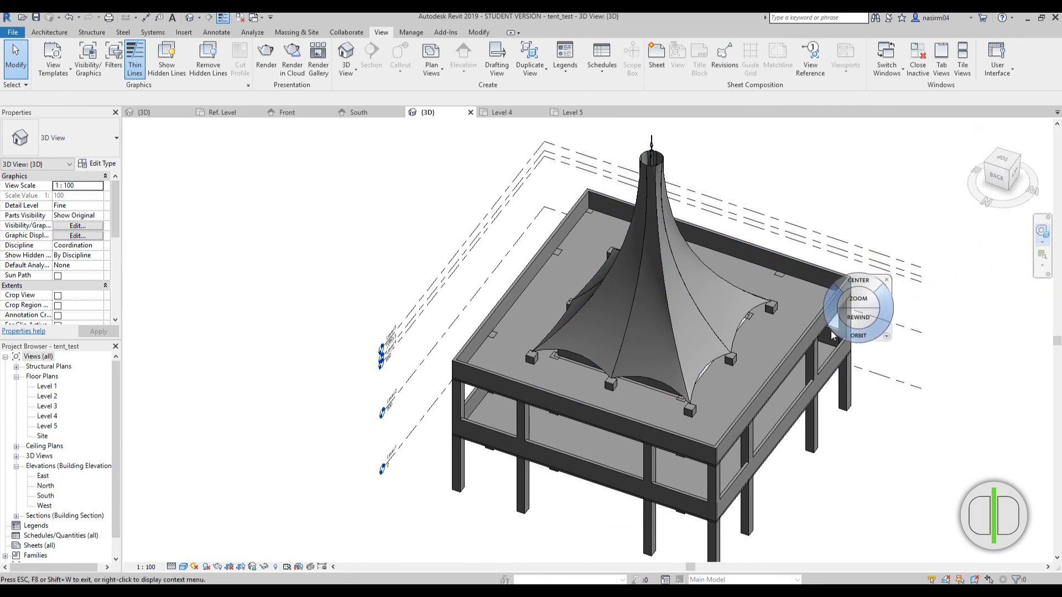
drag(830, 328, 511, 328)
scroll(674, 149, up, 8)
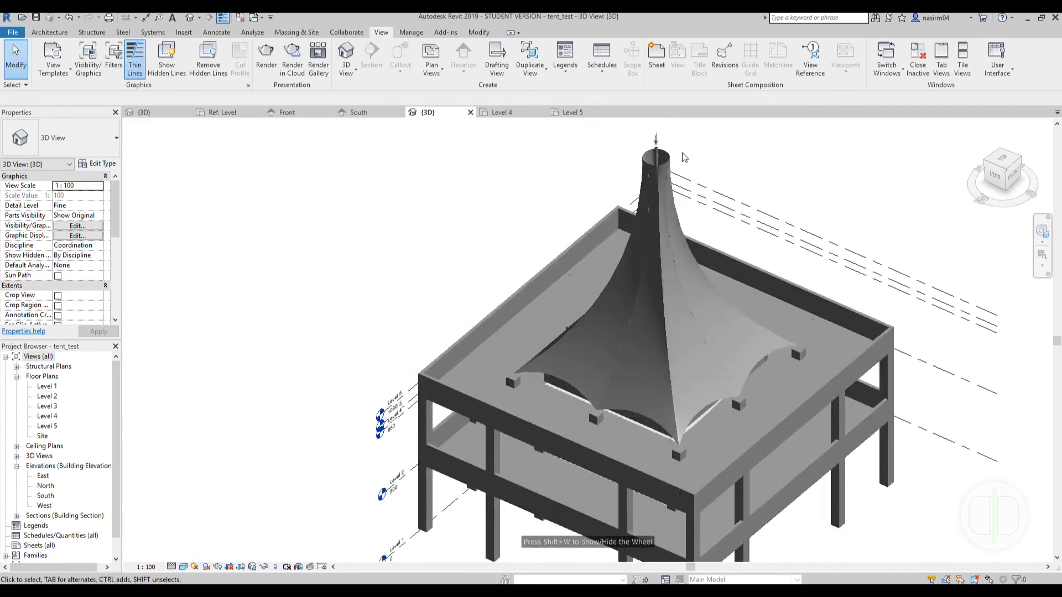
scroll(717, 315, down, 4)
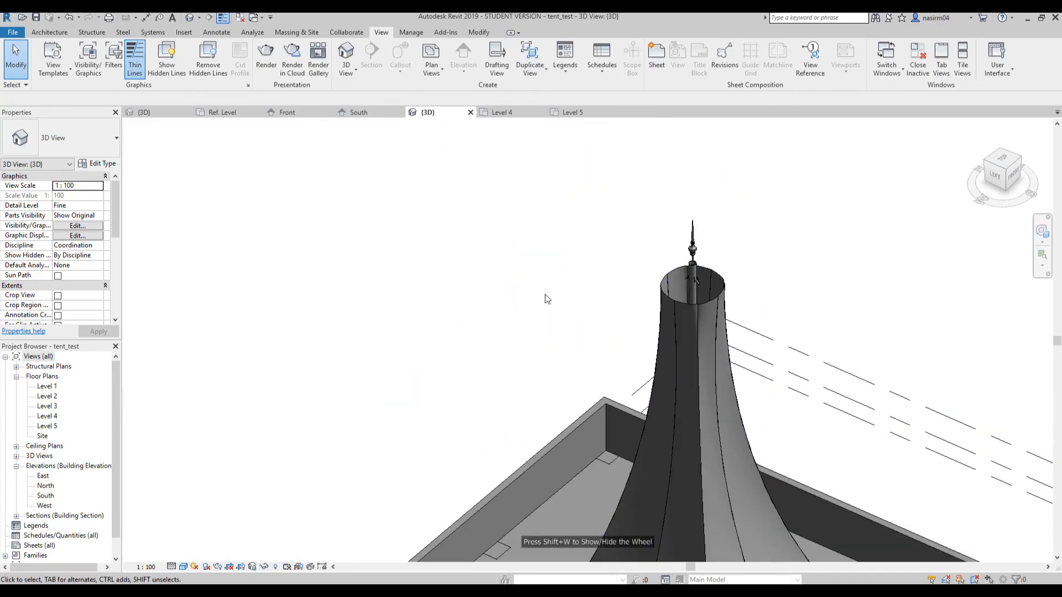